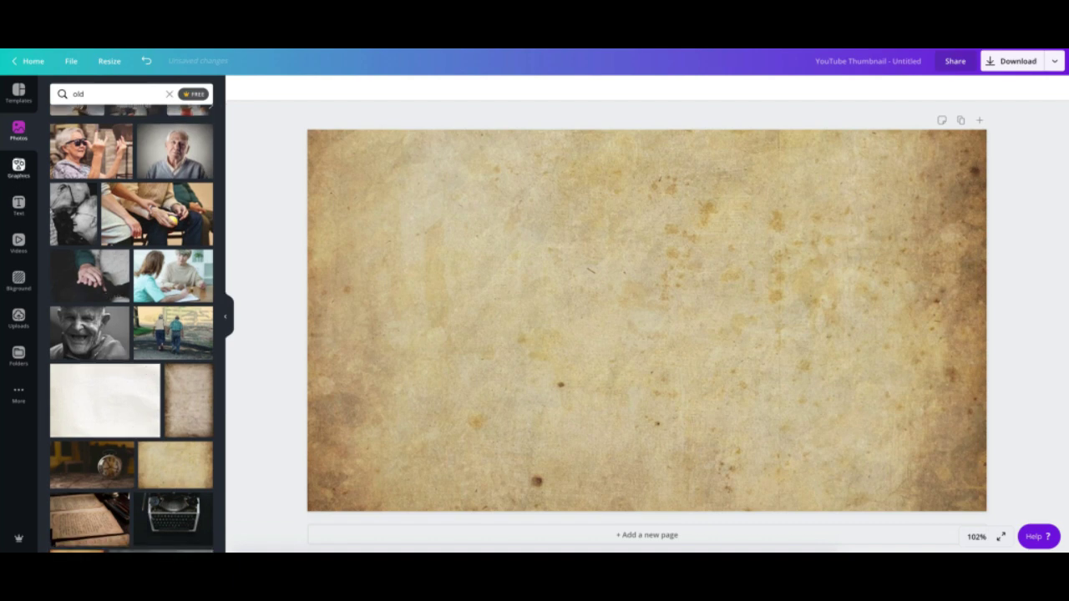
- Search the graphics library for "photo"
click(18, 166)
click(84, 95)
text(photo)
key(Return)
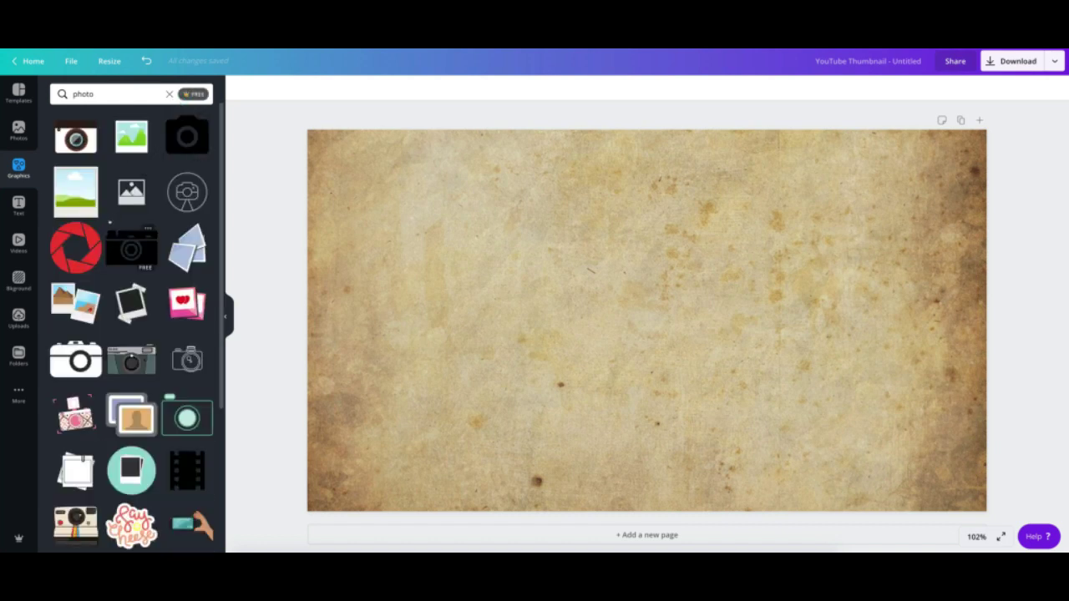
- Add the Polaroid photo frame with the landscape placeholder, shrink it, tilt it counterclockwise and place it in the page's upper-right corner
click(75, 191)
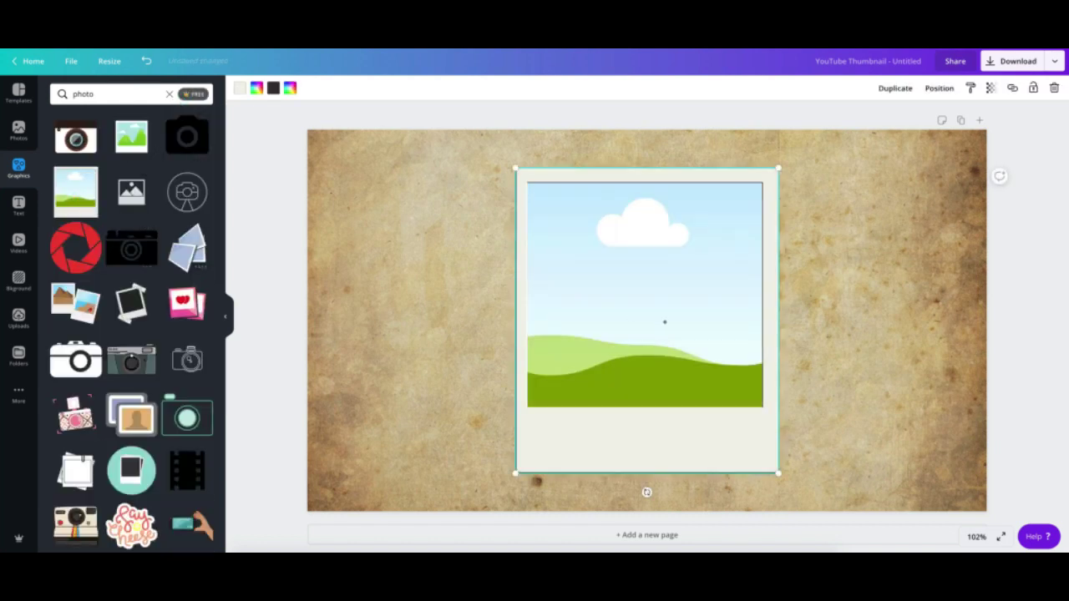
drag(775, 171, 692, 248)
drag(611, 493, 669, 509)
drag(619, 438, 870, 309)
- Add a second Polaroid frame, shrink it, tilt it clockwise by about 7° and overlap it with the first frame's left side
click(95, 207)
drag(651, 289, 653, 328)
drag(775, 205, 720, 274)
drag(616, 531, 600, 535)
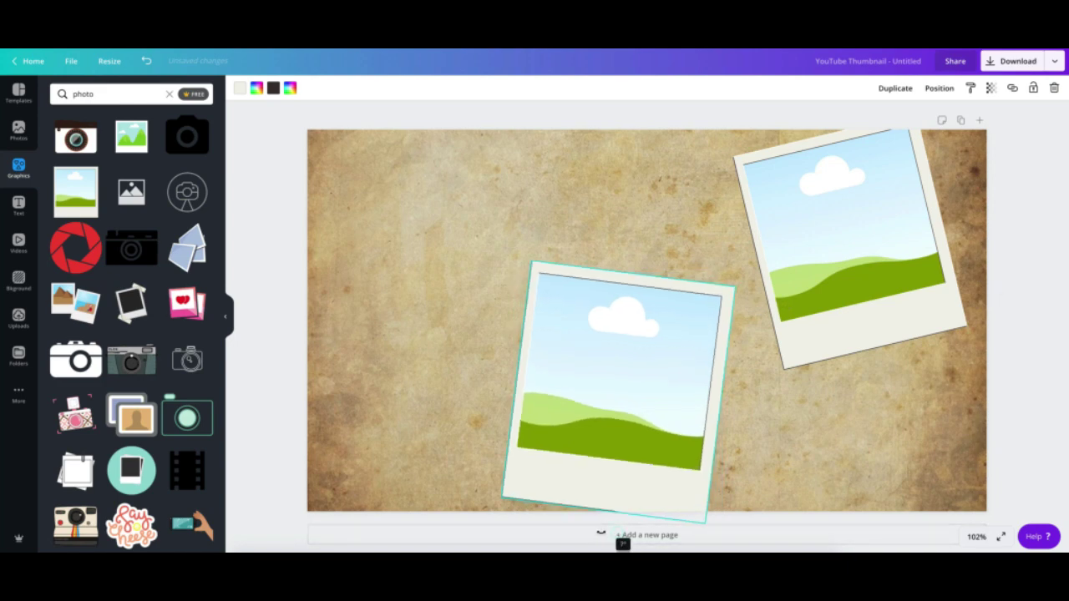
drag(729, 294, 716, 306)
drag(660, 359, 749, 275)
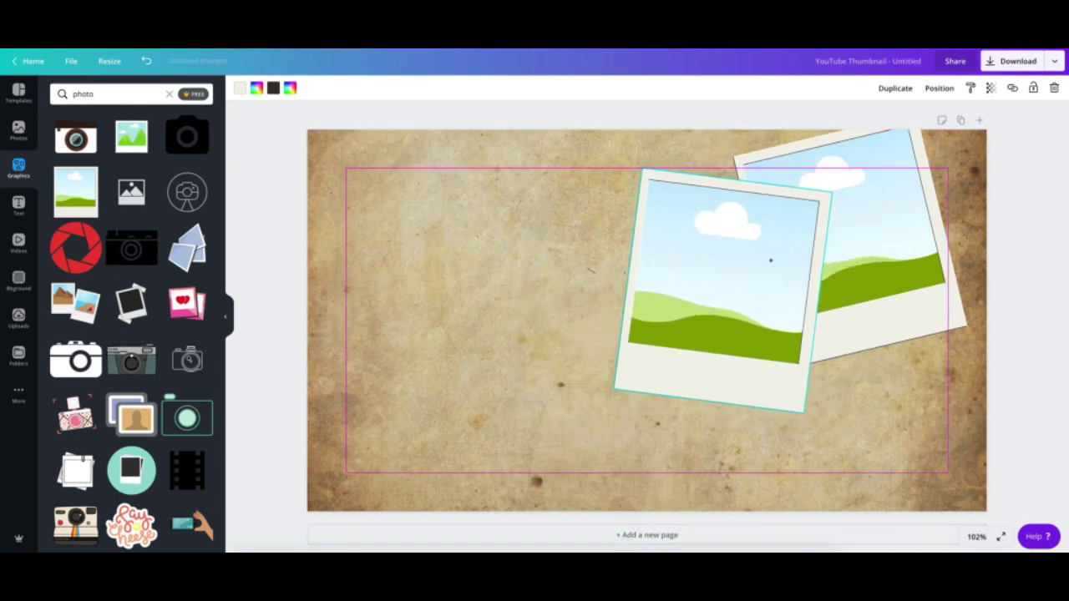
- Send the second Polaroid frame backward behind the upper-right frame
click(939, 89)
click(918, 118)
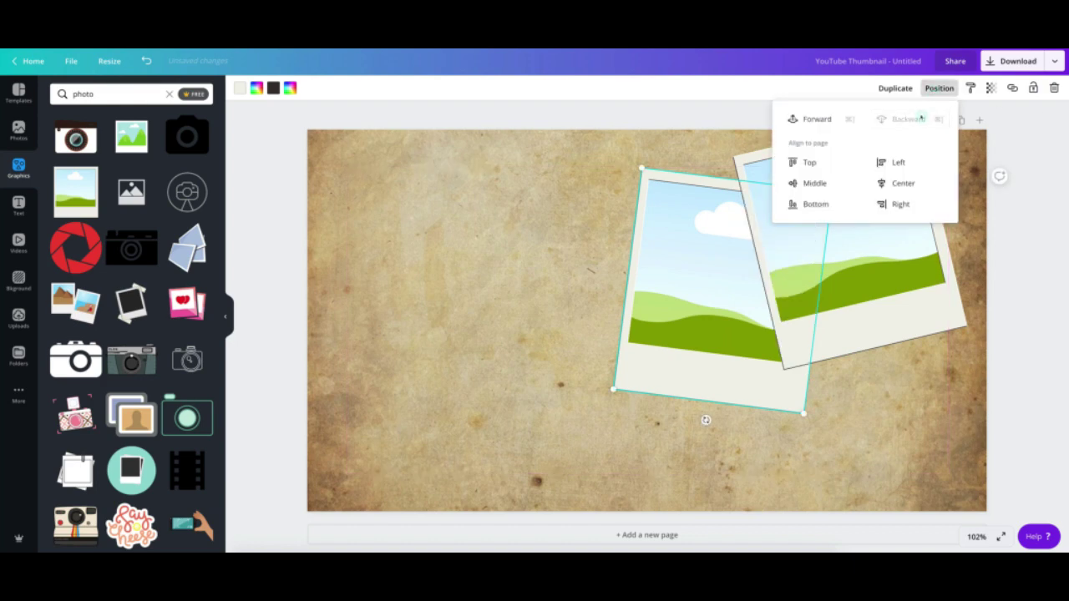
click(1030, 215)
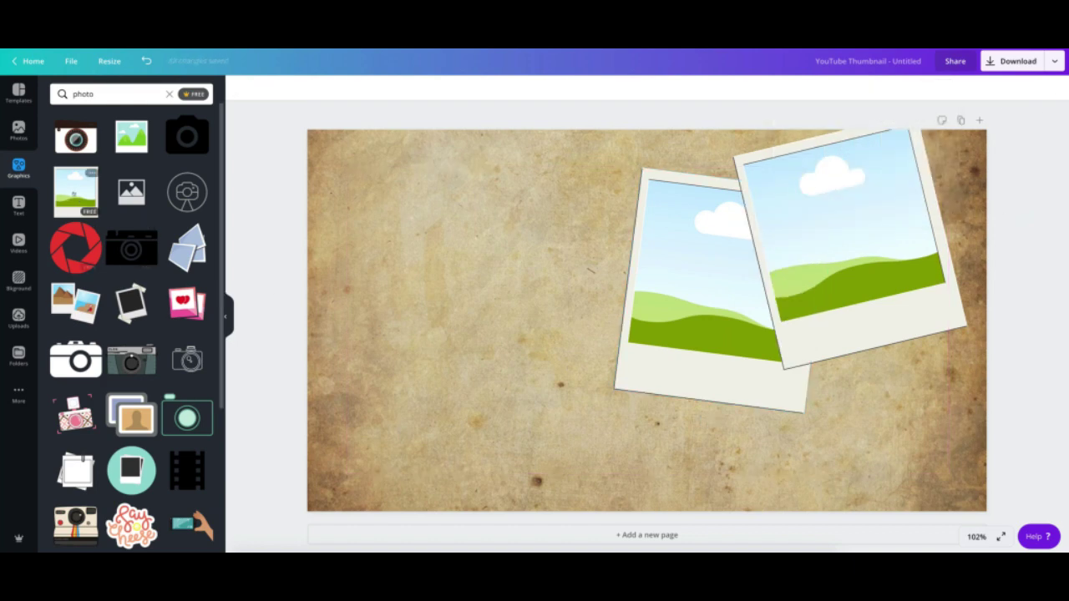
- Add a third Polaroid frame, shrink it, tilt it counterclockwise and place it in the page's lower-left corner
click(75, 191)
drag(779, 169, 701, 243)
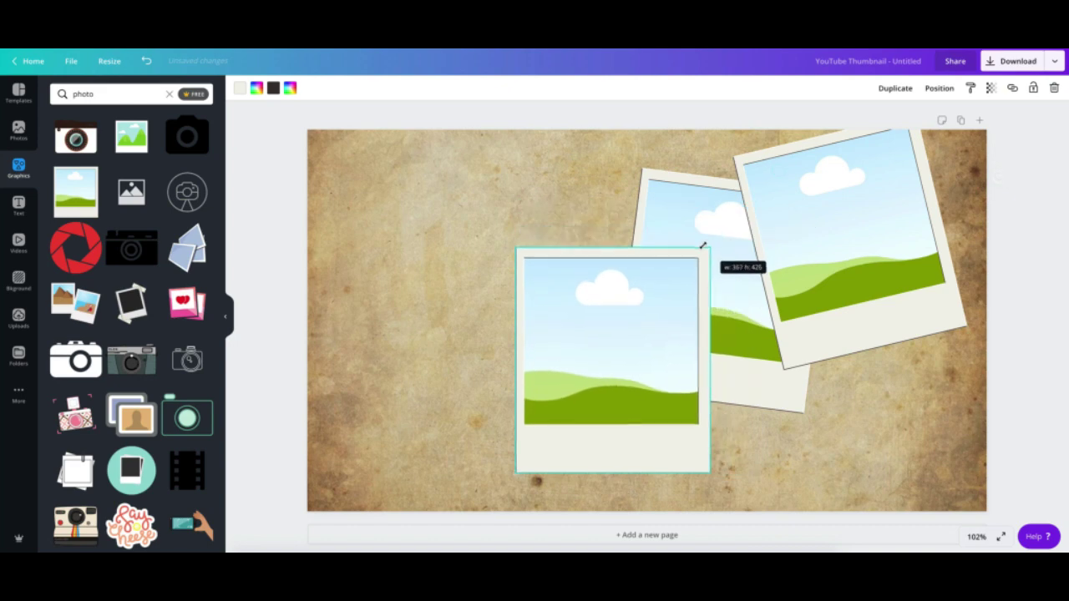
drag(652, 297, 489, 542)
drag(464, 468, 424, 477)
- Add a fourth Polaroid frame, shrunk and tilted clockwise, at the page's upper-left edge and send it behind the lower-left frame
click(75, 190)
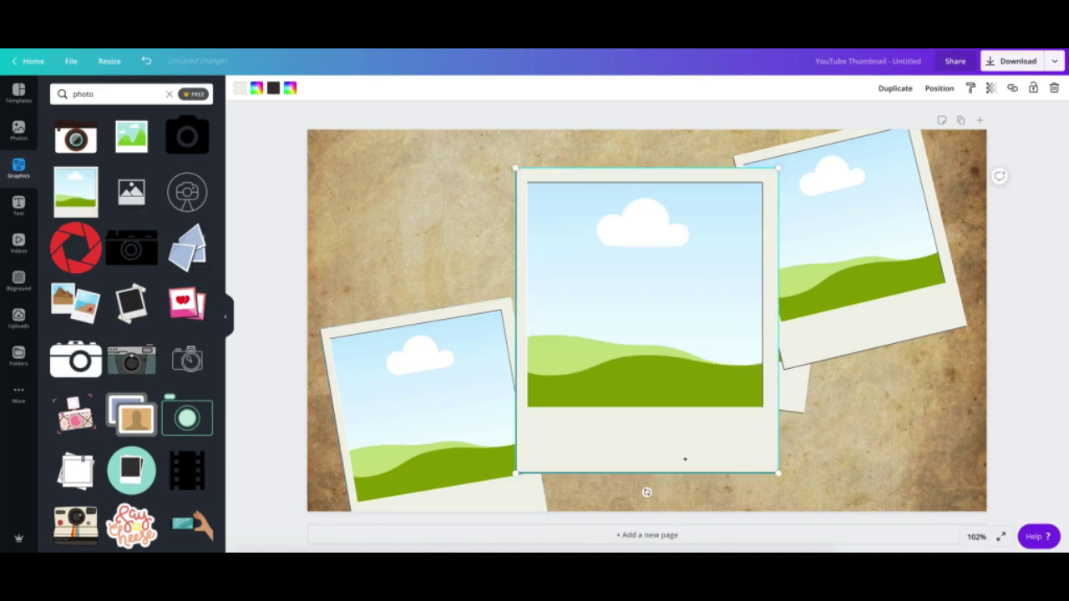
drag(777, 167, 709, 229)
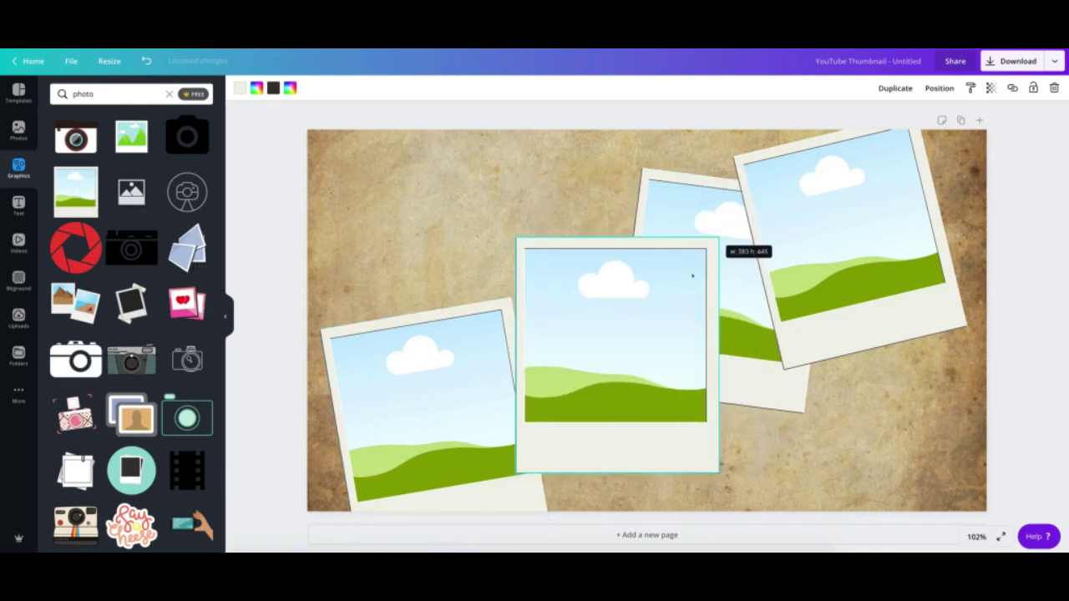
mouse_move(616, 492)
mouse_down()
mouse_move(644, 491)
mouse_move(596, 489)
mouse_up()
drag(517, 353, 292, 268)
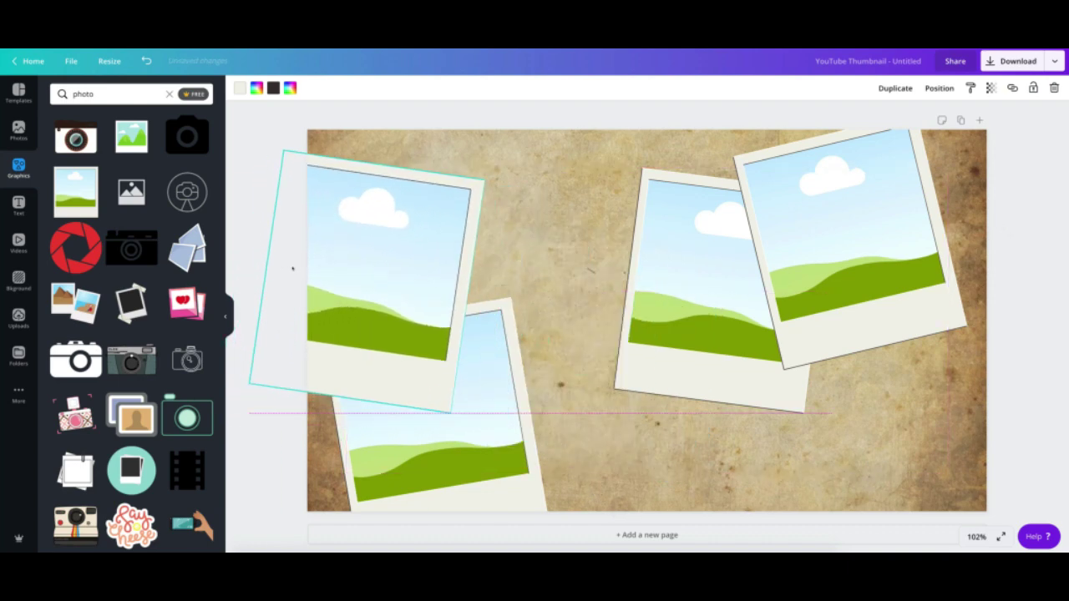
click(929, 85)
click(917, 119)
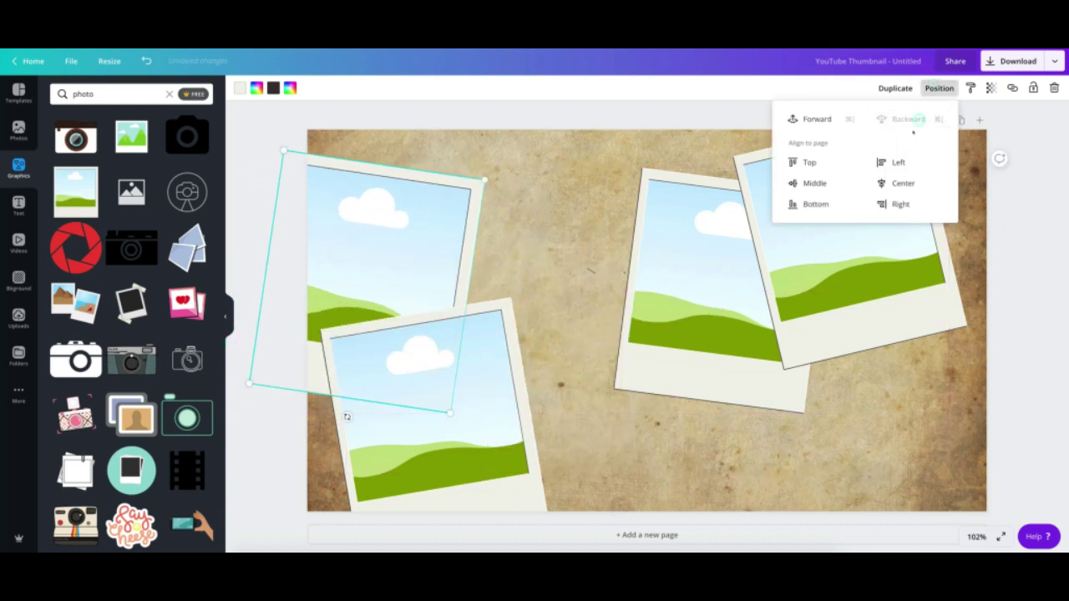
click(1037, 318)
- Add a fifth Polaroid frame, shrink it, tilt it counterclockwise by about 5° and place it in the page's lower-right area
click(75, 191)
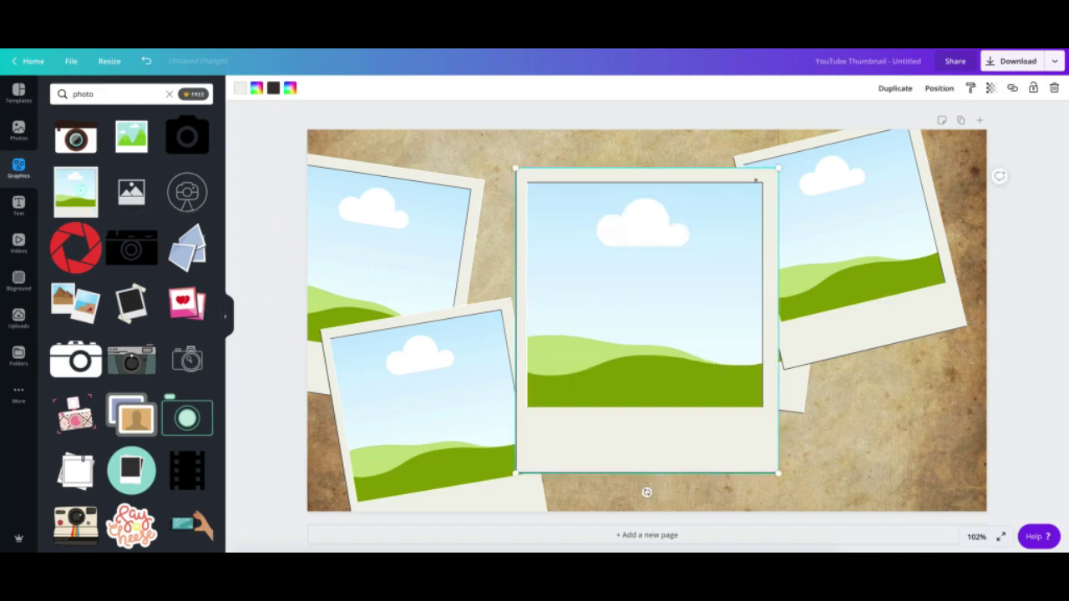
drag(778, 166, 706, 231)
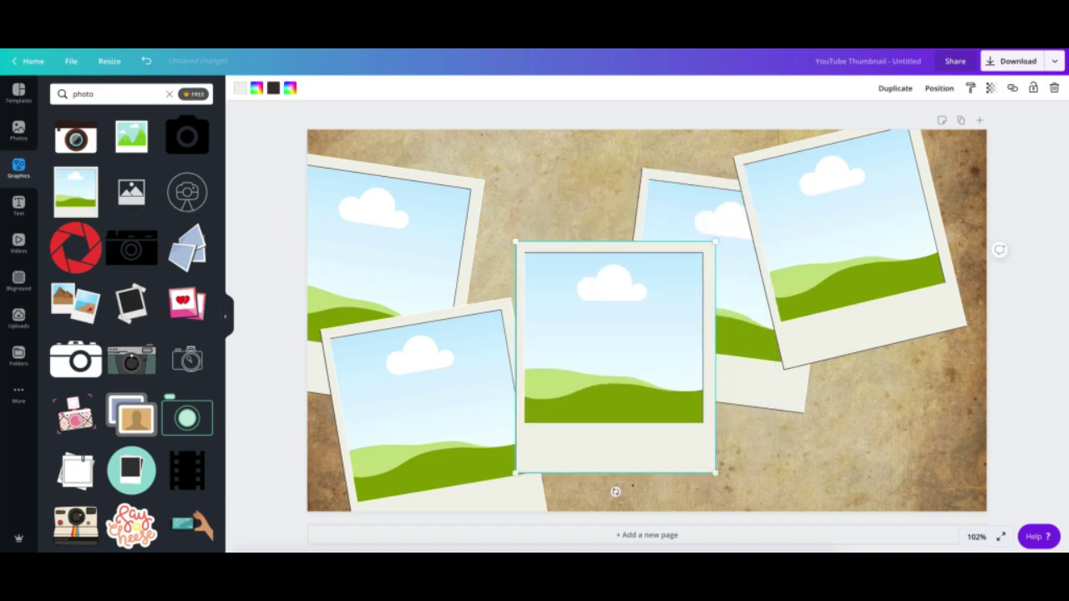
mouse_move(614, 493)
mouse_down()
mouse_move(645, 490)
mouse_move(621, 493)
mouse_up()
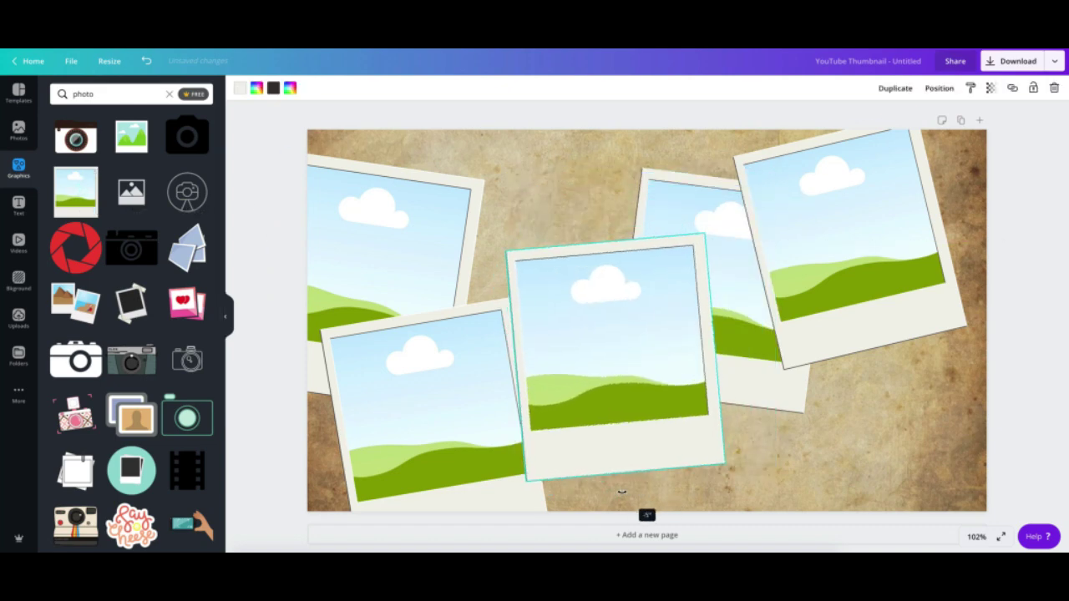
drag(613, 334, 807, 360)
- Shift the upper-middle frame to the left and both left-side frames to the right to even out the collage
drag(673, 239, 628, 241)
drag(475, 338, 529, 330)
drag(439, 228, 469, 228)
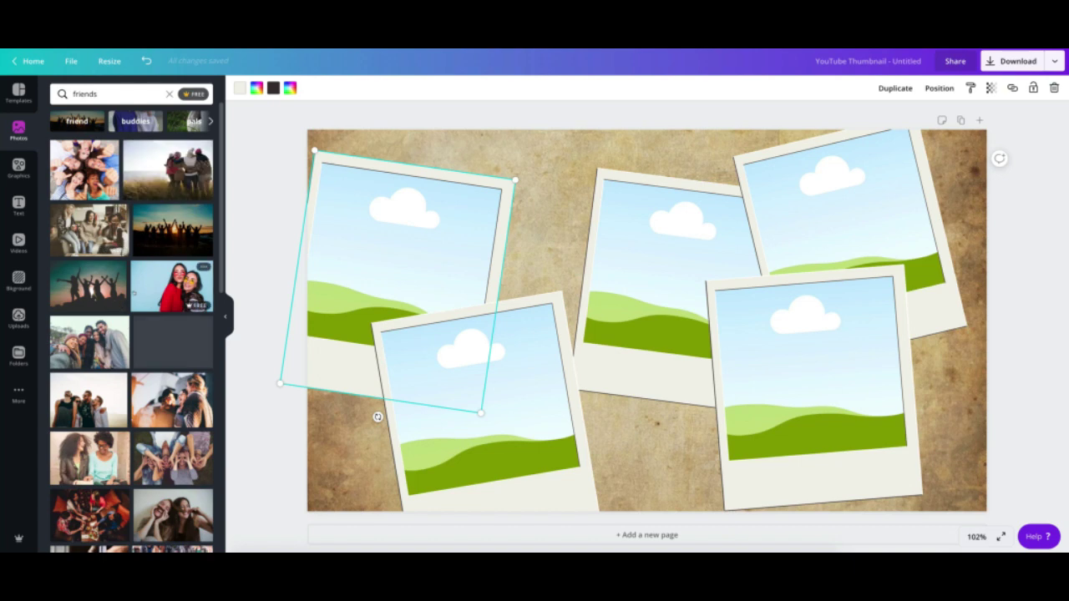
- Fill the upper-left frame with the friends photo of people lying down making hand glasses
scroll(134, 293, down, 3)
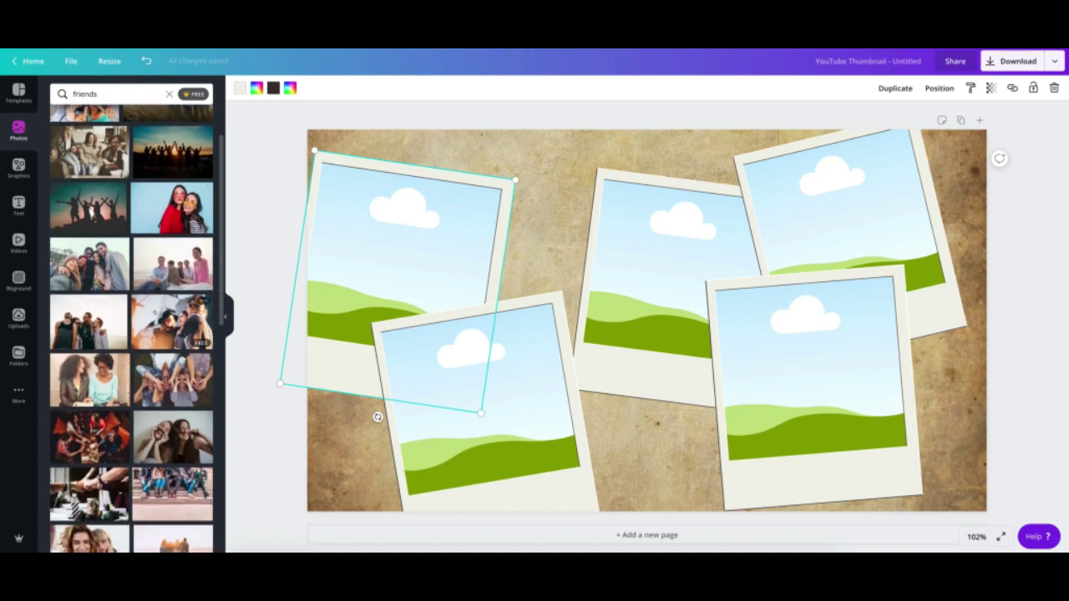
drag(168, 237, 368, 252)
drag(377, 416, 378, 417)
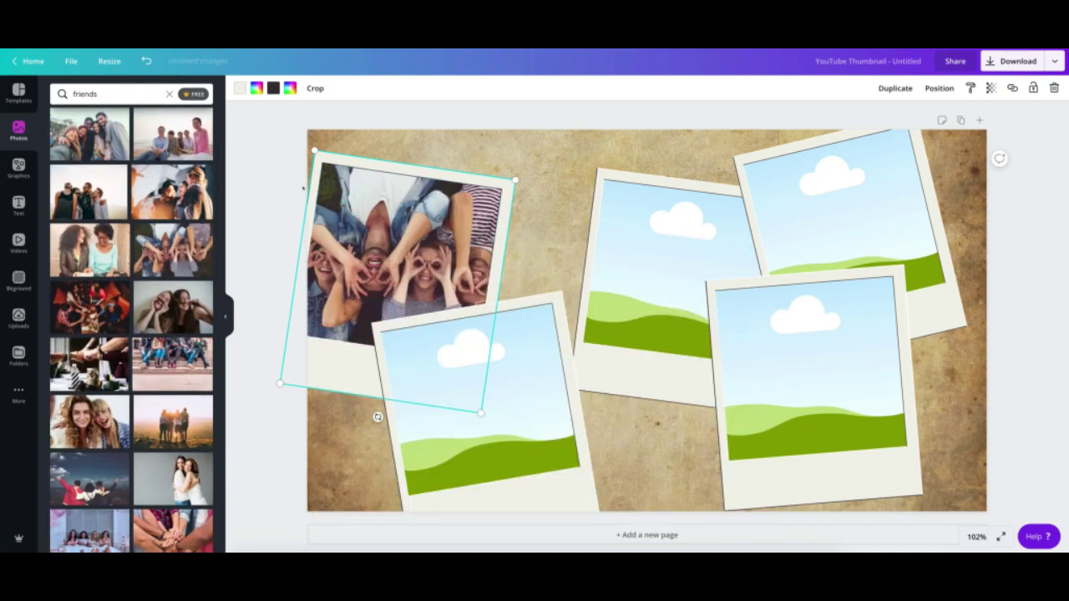
- Fill the lower-left frame with the photo of two laughing women, one curly-haired and one blonde
click(292, 187)
scroll(158, 234, down, 3)
drag(77, 233, 458, 361)
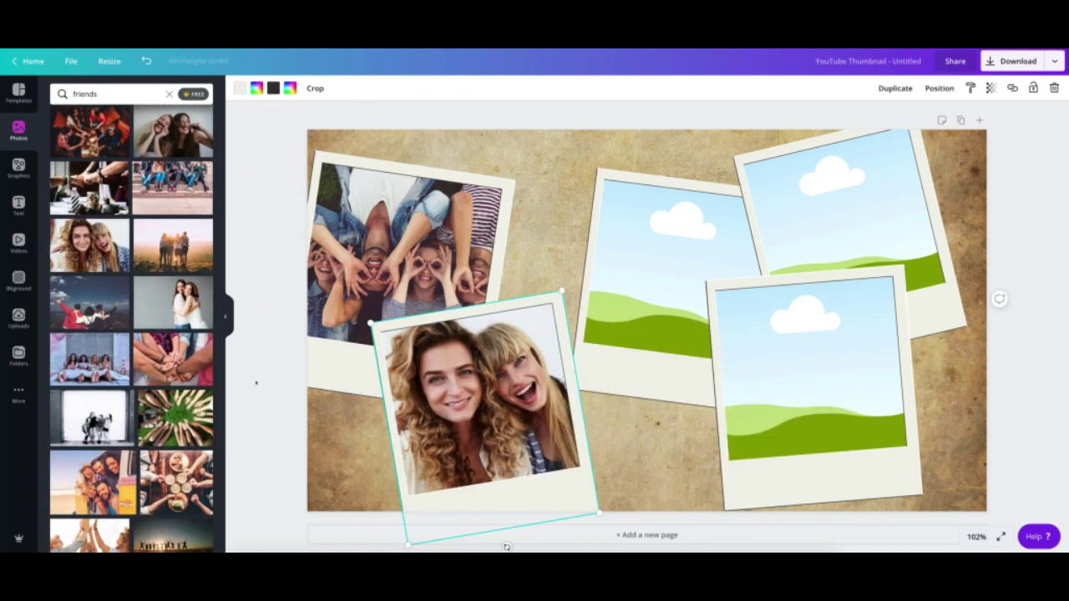
- Fill the upper-middle frame with the festival photo of two women seen from behind, then enlarge and reposition it inside the frame
click(256, 383)
scroll(167, 326, down, 4)
scroll(131, 328, down, 4)
drag(173, 316, 643, 245)
double_click(644, 245)
drag(566, 172, 486, 105)
drag(618, 226, 651, 233)
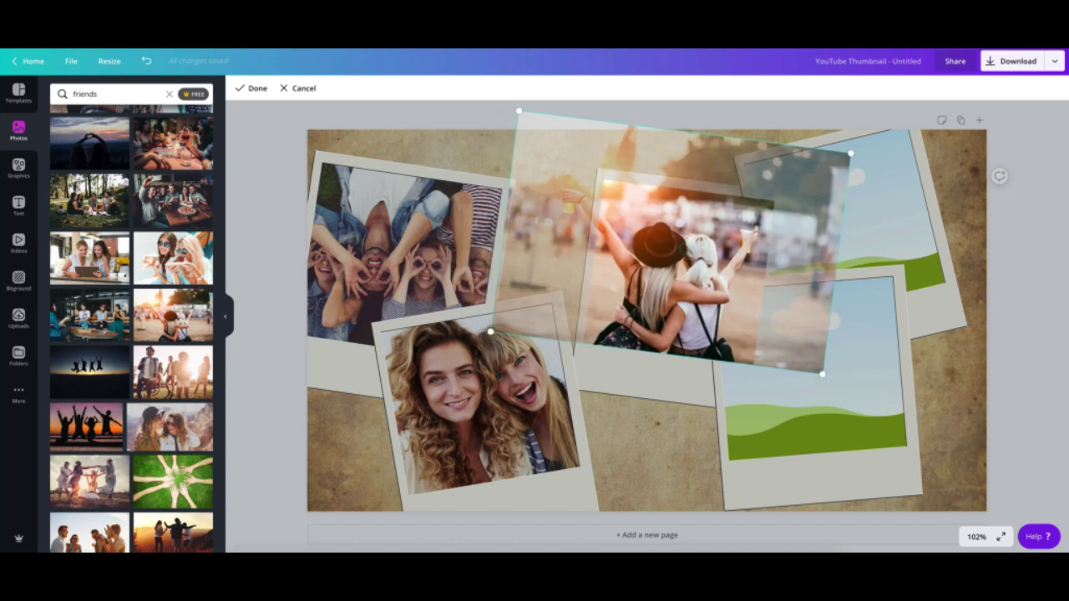
click(659, 411)
- Fill the lower-right frame with the photo of two women drinking at a festival, and crop it so both are centered
scroll(132, 328, down, 5)
scroll(131, 328, down, 5)
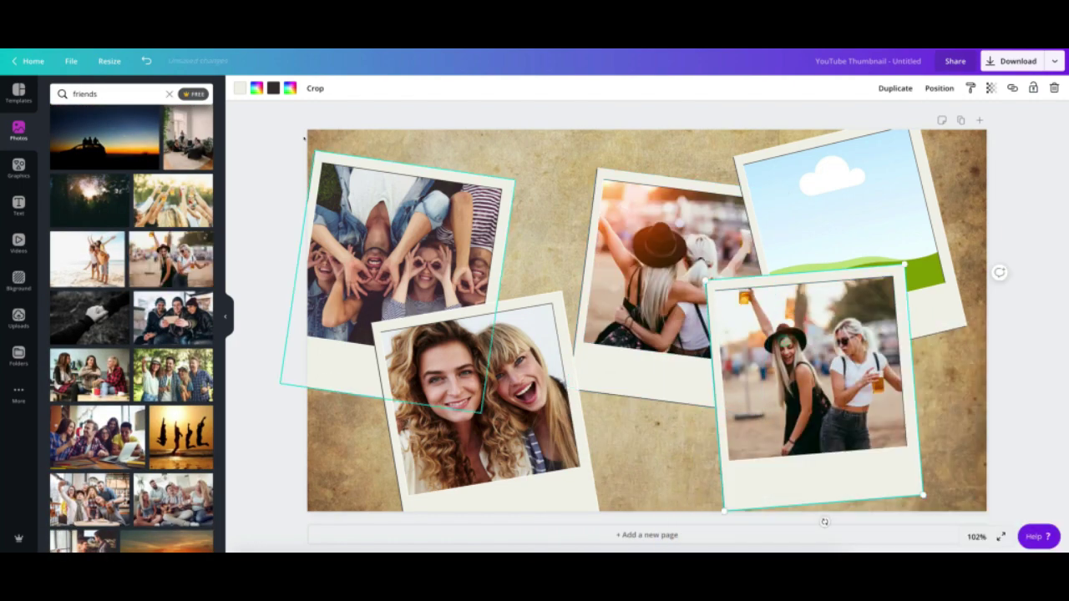
click(315, 88)
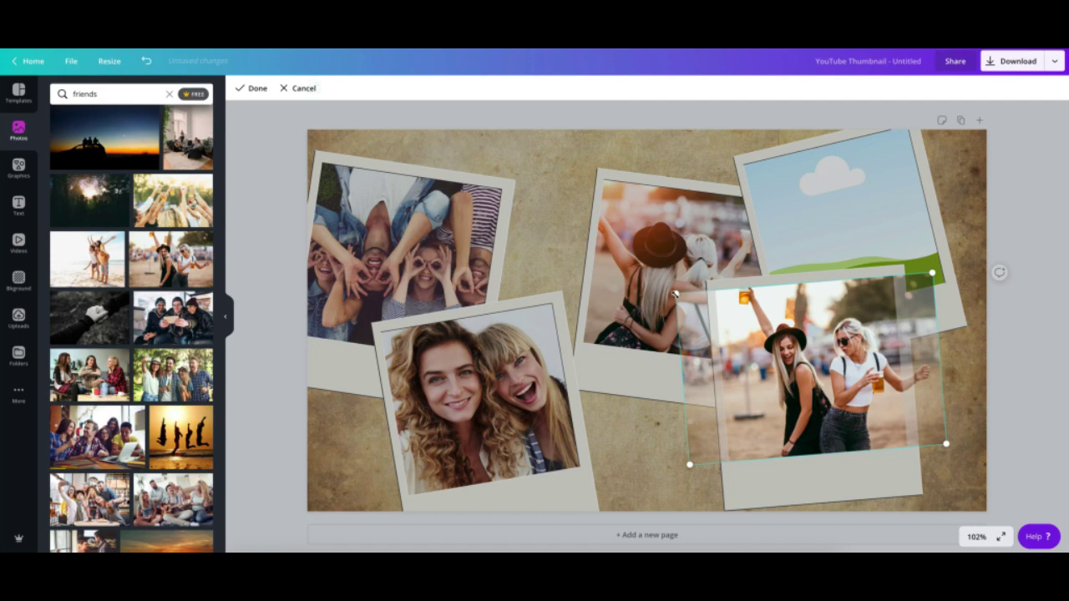
drag(675, 294, 615, 260)
mouse_move(760, 359)
mouse_down()
mouse_move(774, 368)
mouse_move(773, 356)
mouse_up()
drag(944, 234, 912, 265)
drag(633, 279, 653, 291)
drag(795, 367, 785, 367)
click(252, 88)
- Fill the upper-right frame with the pinky-promise photo in front of a brick wall
click(255, 206)
scroll(133, 326, down, 3)
scroll(131, 328, down, 5)
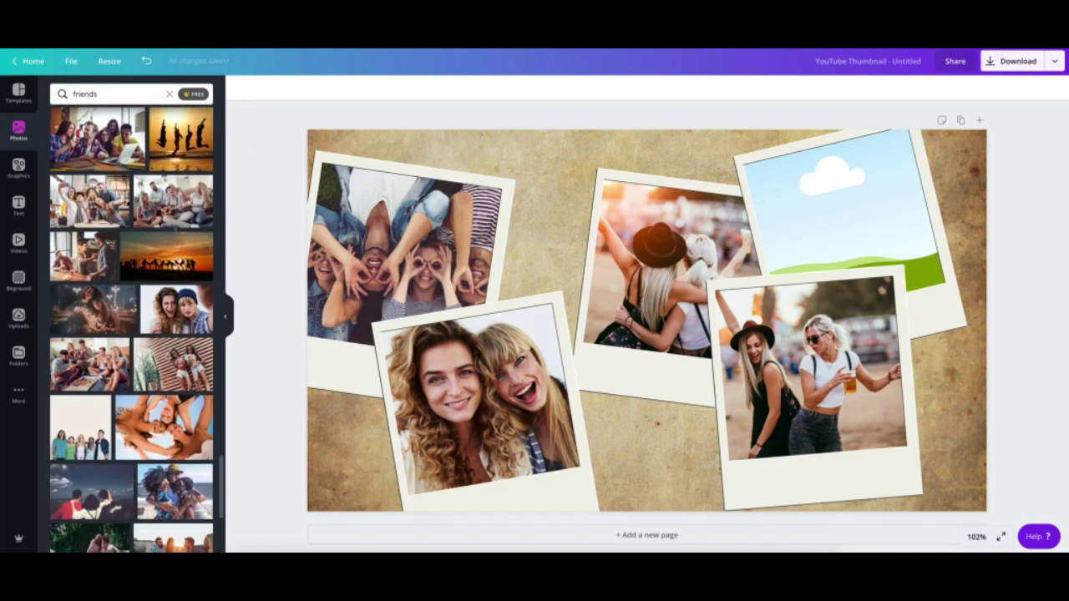
scroll(131, 328, down, 4)
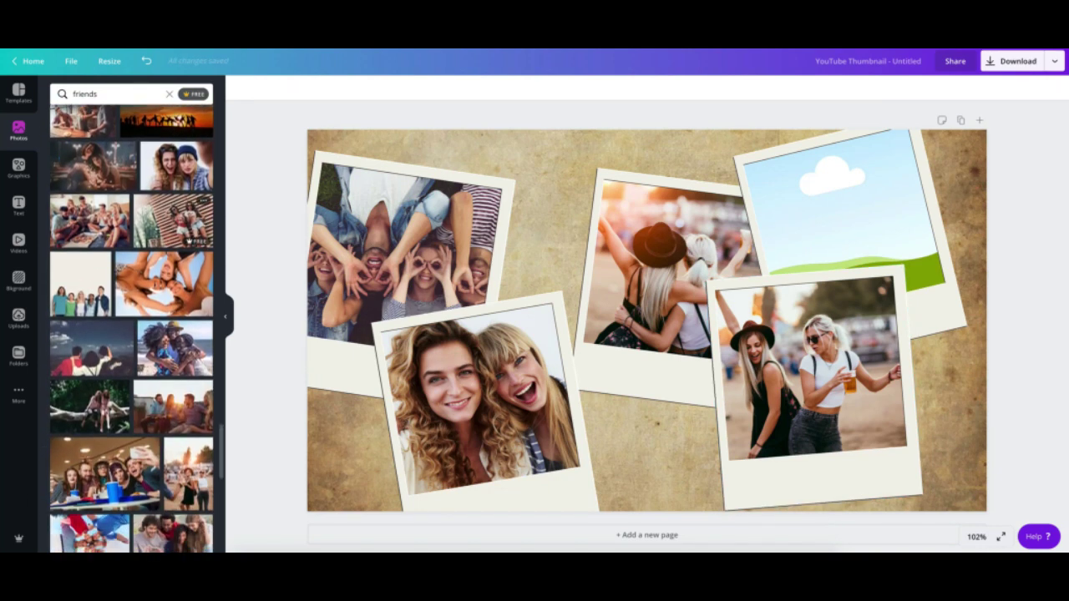
scroll(131, 328, down, 5)
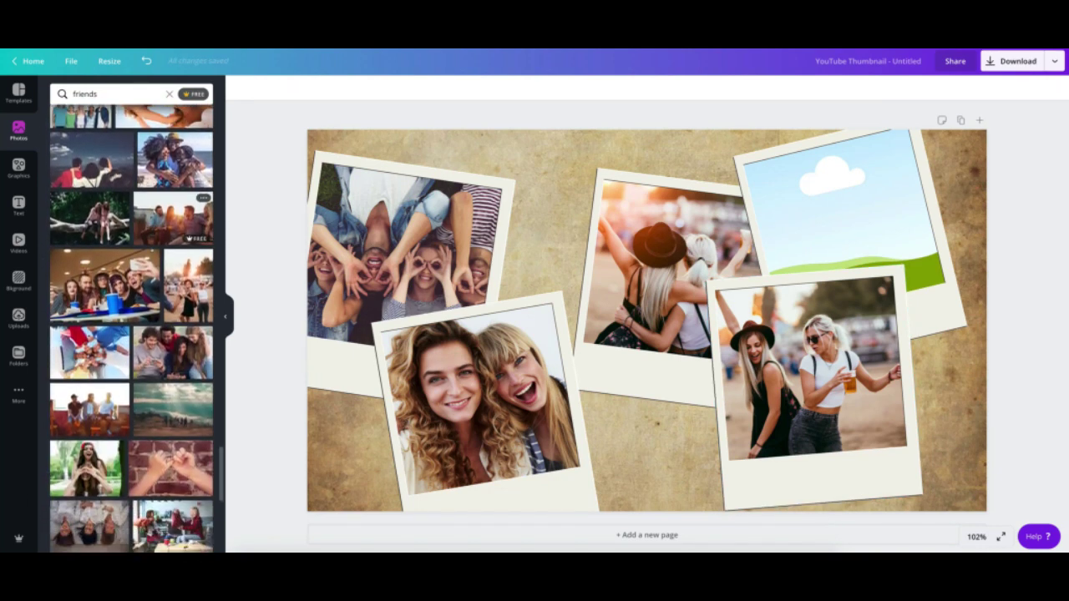
drag(171, 265, 961, 288)
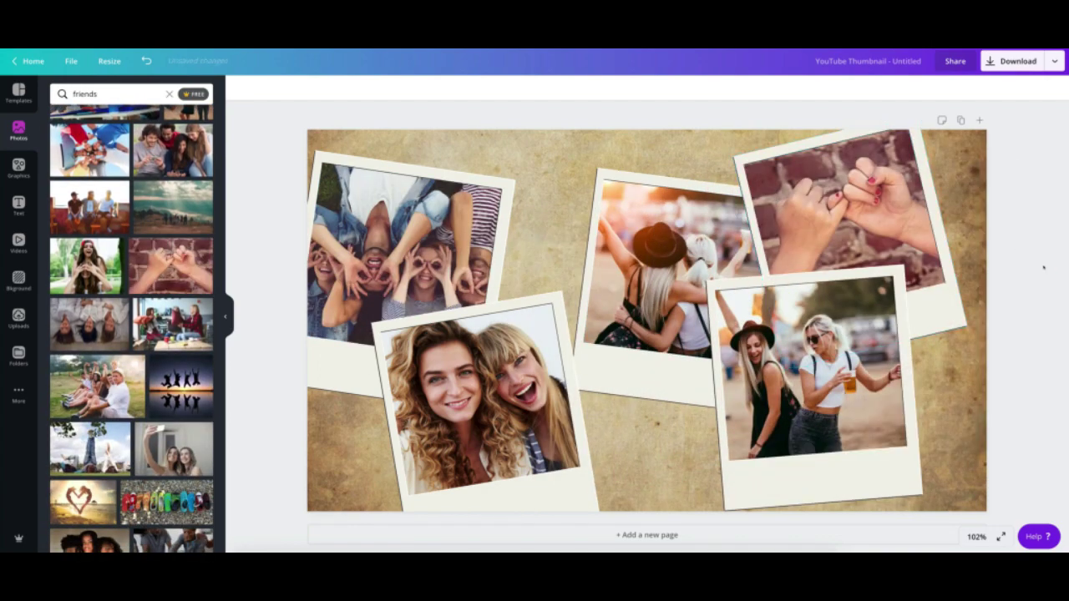
click(869, 296)
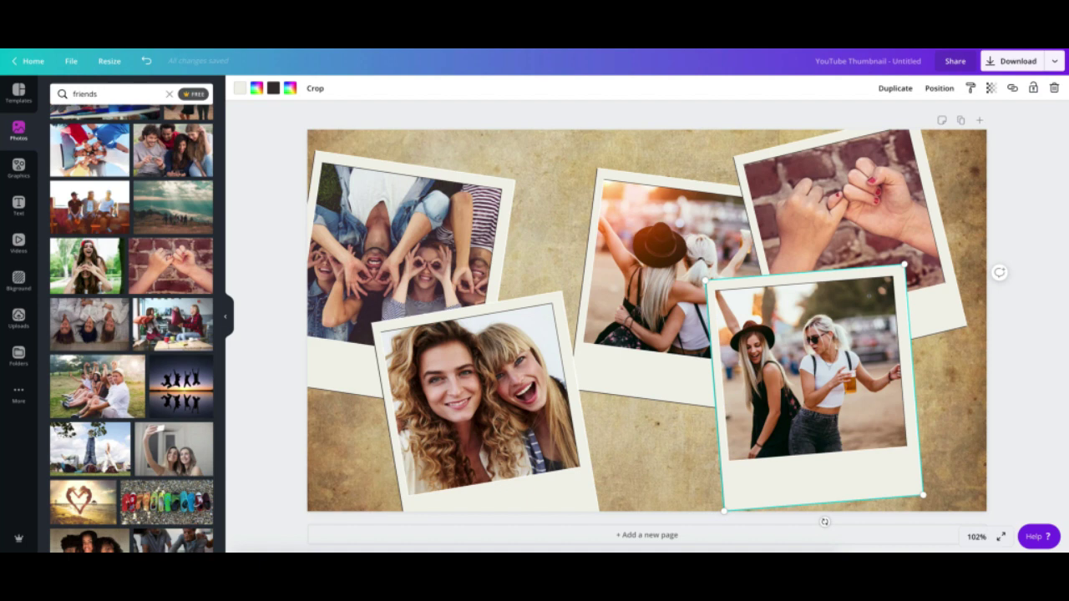
click(1031, 332)
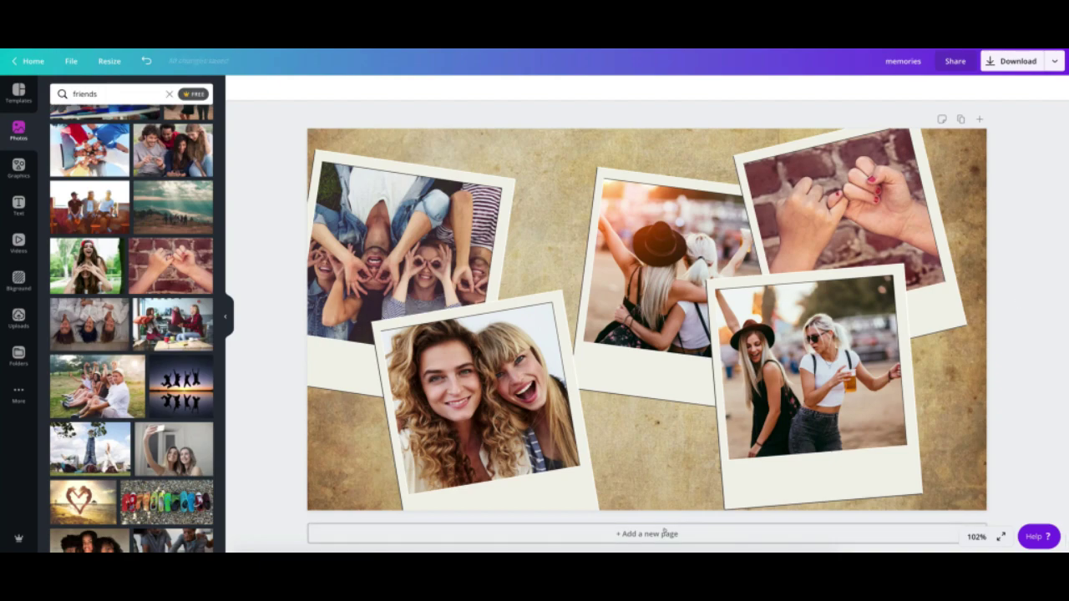
- Duplicate the finished collage page as a second page
click(687, 527)
scroll(686, 526, up, 4)
click(960, 476)
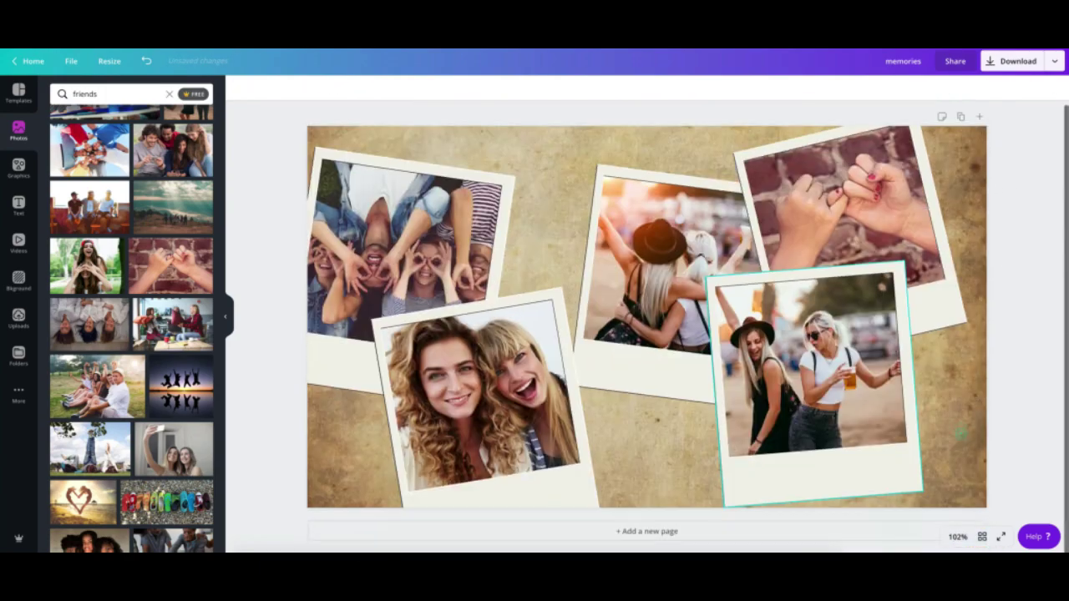
click(961, 118)
- On page 2, rearrange the pinky-promise frame with a clockwise tilt and move the drinking women's frame toward the middle
click(910, 234)
drag(879, 367, 732, 363)
- Bring the frame with the women seen from behind forward, tilt it counterclockwise and move it to page 2's lower-right corner
click(710, 229)
click(939, 88)
click(815, 119)
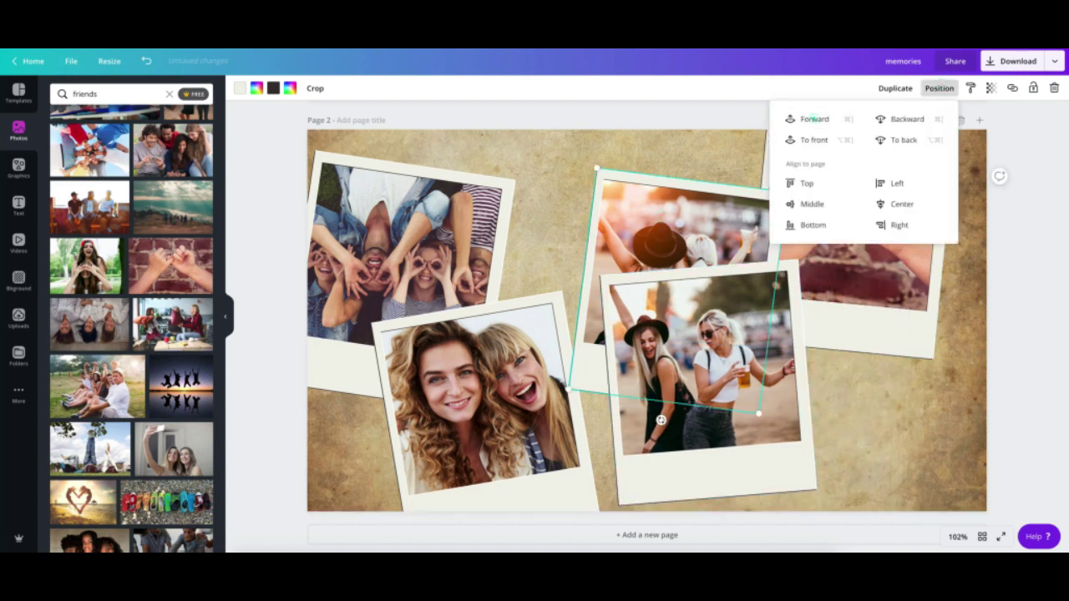
click(939, 87)
click(815, 119)
drag(663, 265, 678, 270)
drag(674, 424, 868, 510)
- Tilt the drinking women's frame clockwise and adjust its position in the middle of page 2
click(727, 389)
drag(727, 389, 743, 374)
drag(679, 450, 658, 449)
drag(750, 231, 752, 259)
- Bring page 2's lower-left frame forward and shift it right, and move the upper-left frame up and slightly right
click(500, 357)
click(939, 87)
click(815, 120)
drag(493, 393, 520, 399)
click(401, 280)
drag(359, 367, 375, 342)
- Replace page 2's upper-left photo with friends sitting on grass and the lower-left photo with friends lying in a circle
scroll(125, 334, down, 3)
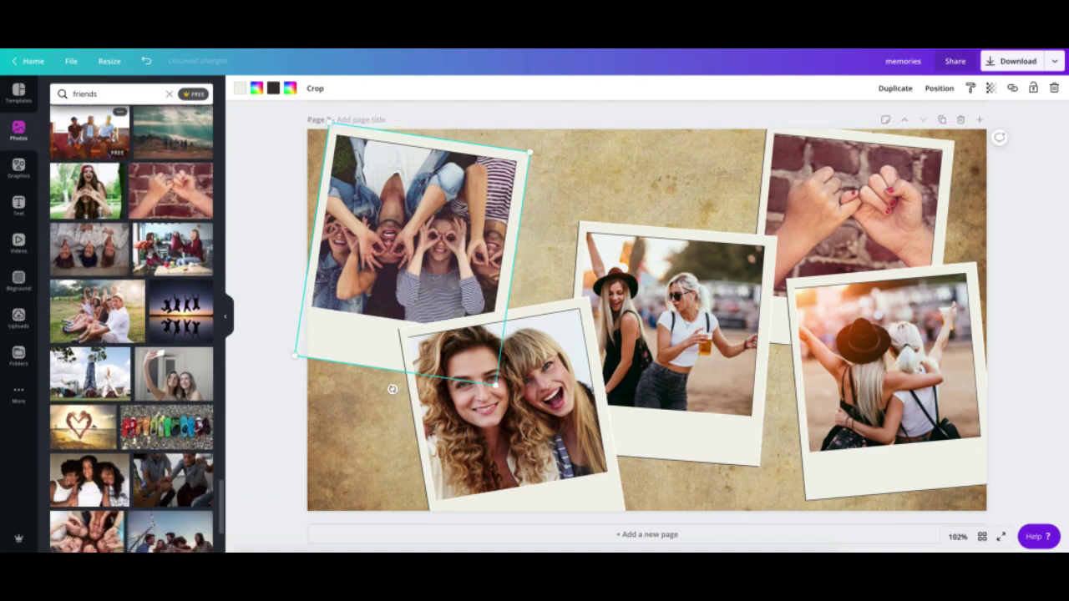
drag(97, 247, 414, 225)
scroll(131, 326, down, 3)
drag(87, 209, 510, 401)
- Replace page 2's middle photo with two long-haired women seen from behind and adjust its crop to show them larger
scroll(131, 329, down, 3)
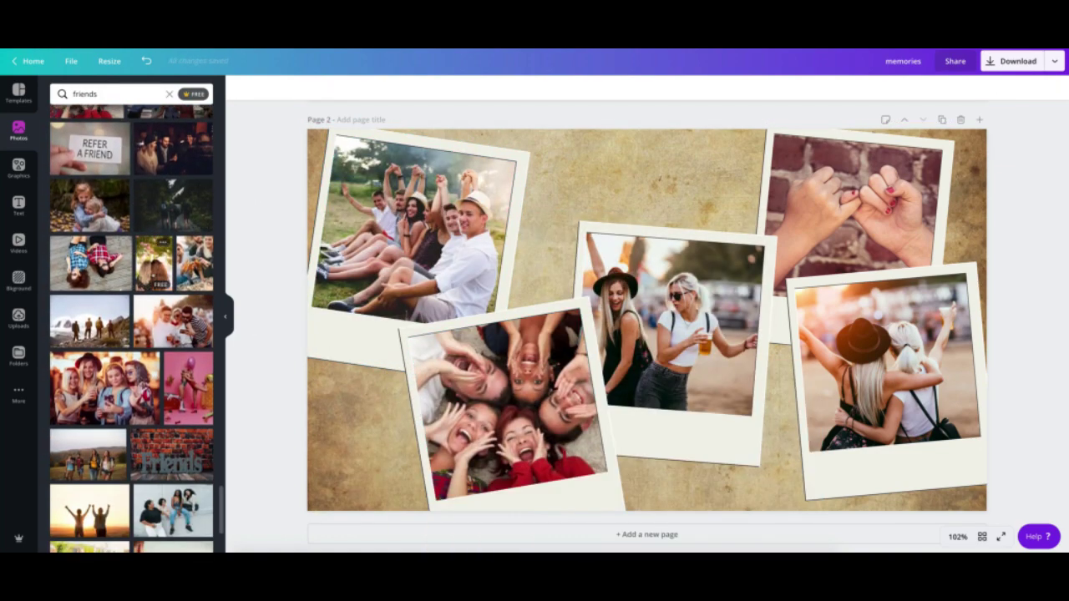
drag(154, 263, 676, 318)
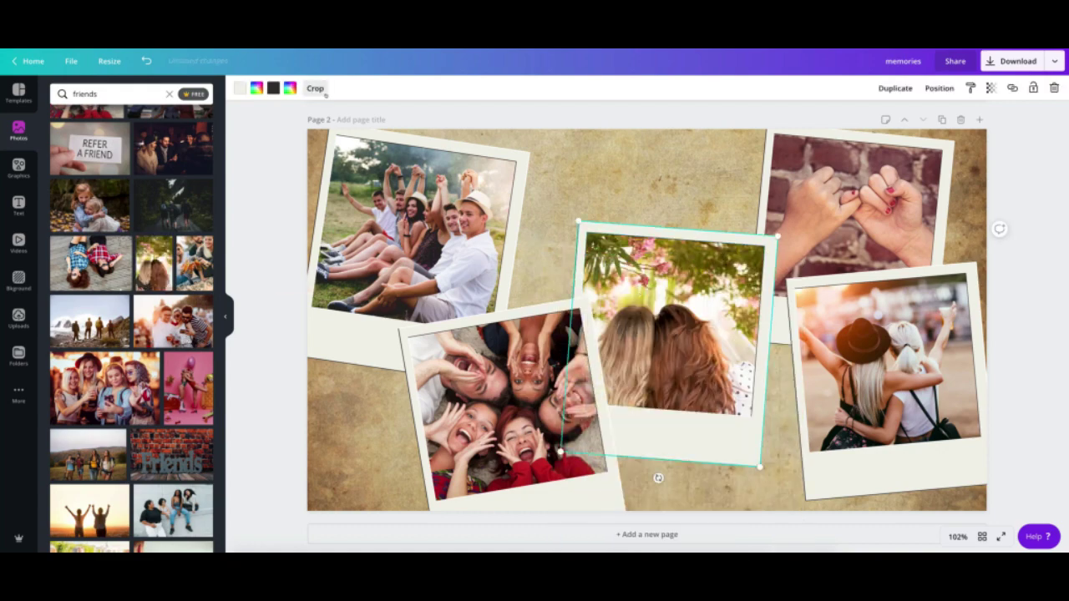
double_click(677, 318)
click(252, 88)
- Replace page 2's lower-right photo with the four hikers and the upper-right photo with friends sitting by a wooden wall
scroll(131, 326, down, 3)
drag(88, 276, 886, 367)
scroll(151, 306, down, 5)
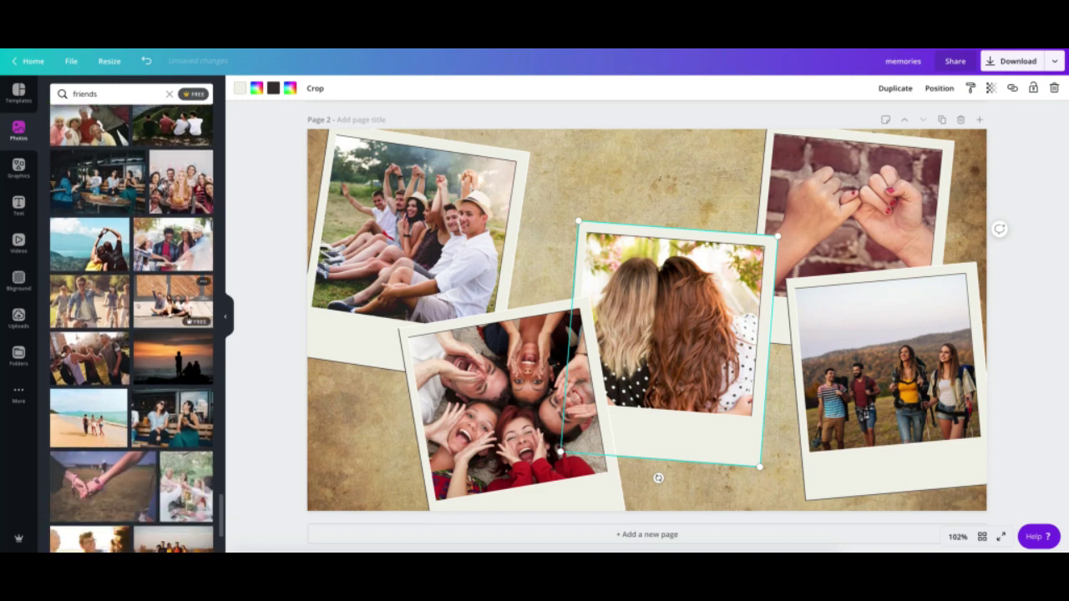
drag(151, 306, 789, 223)
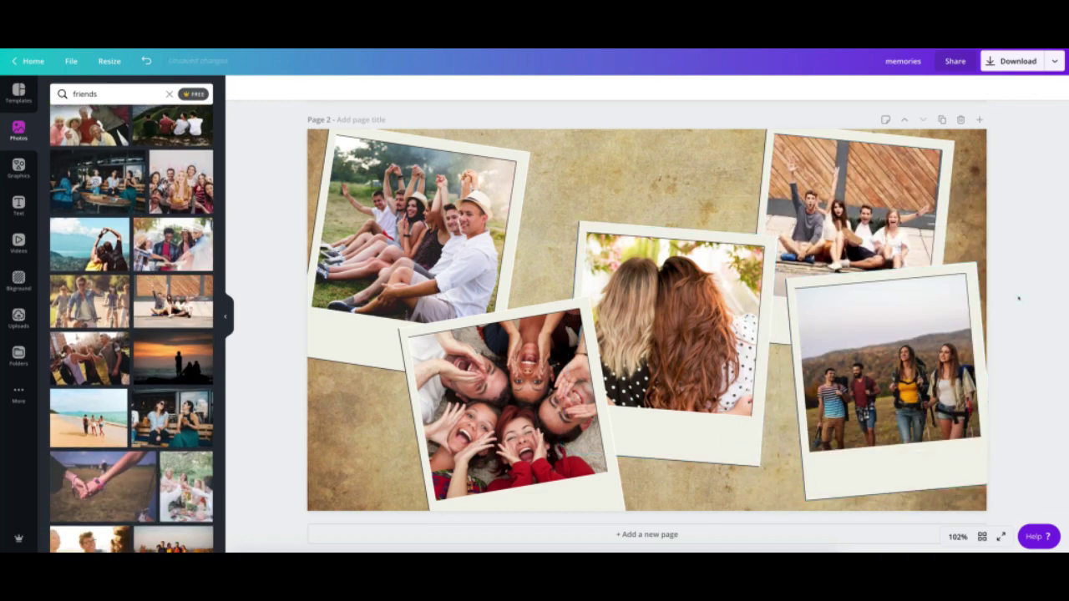
scroll(1020, 299, up, 5)
scroll(1020, 298, down, 5)
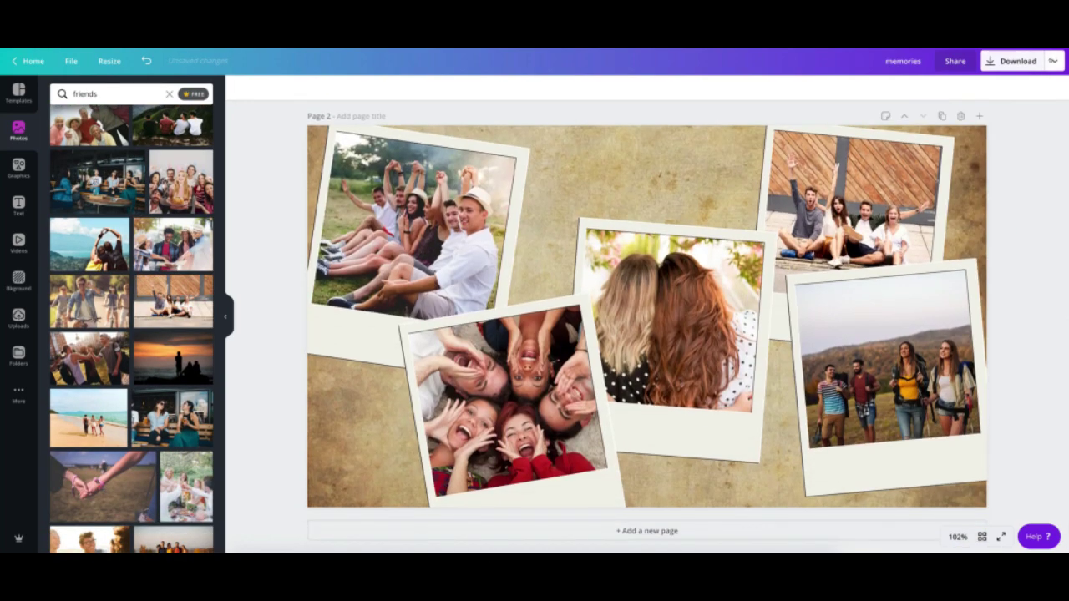
- Download all pages (2) of the memories collage as PNG files
click(1015, 61)
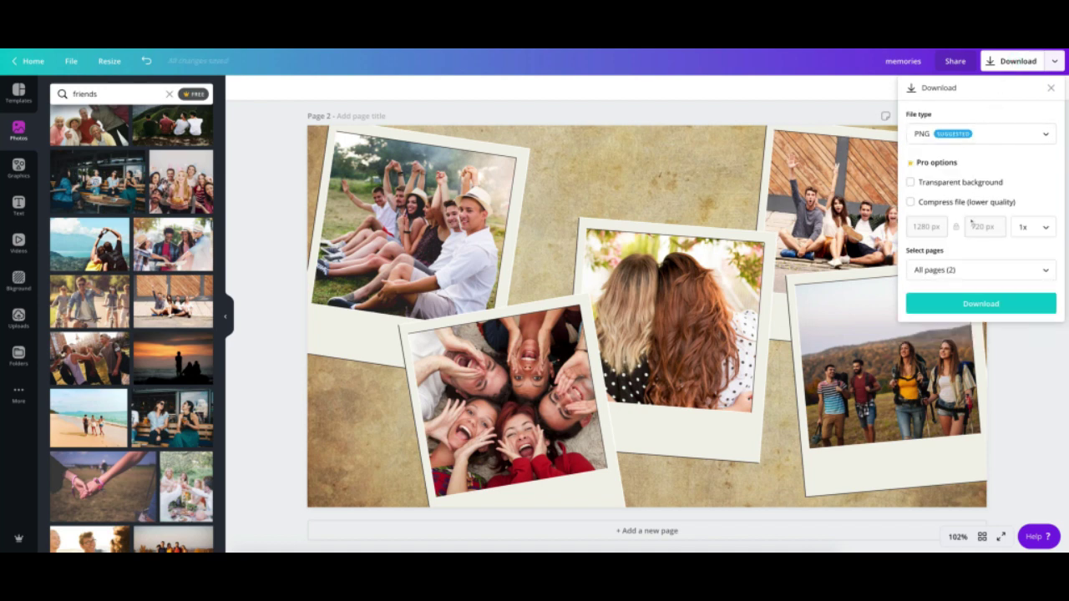
click(946, 267)
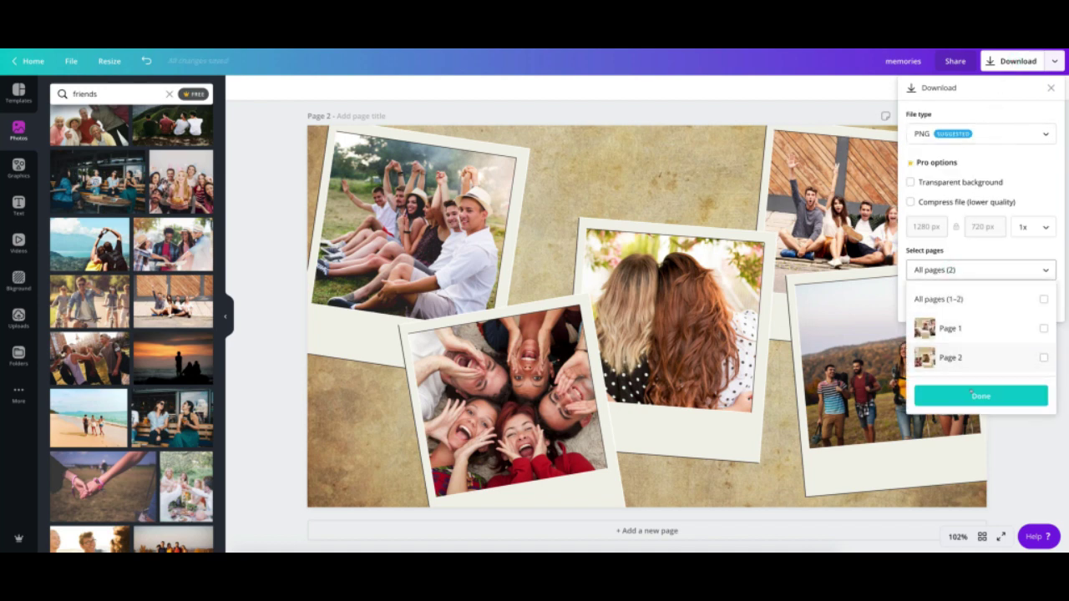
click(946, 242)
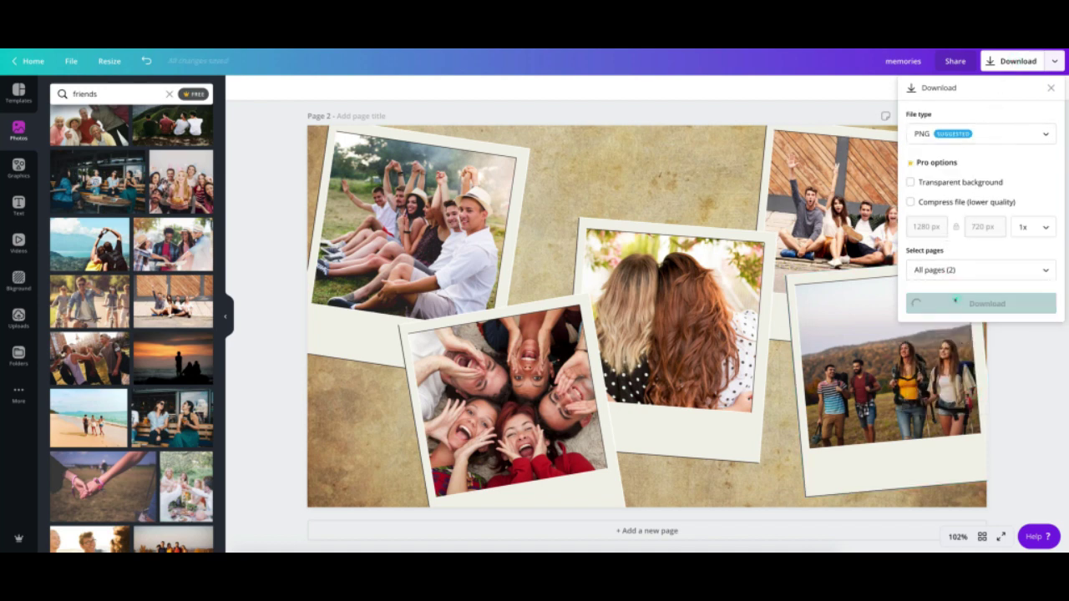
click(952, 300)
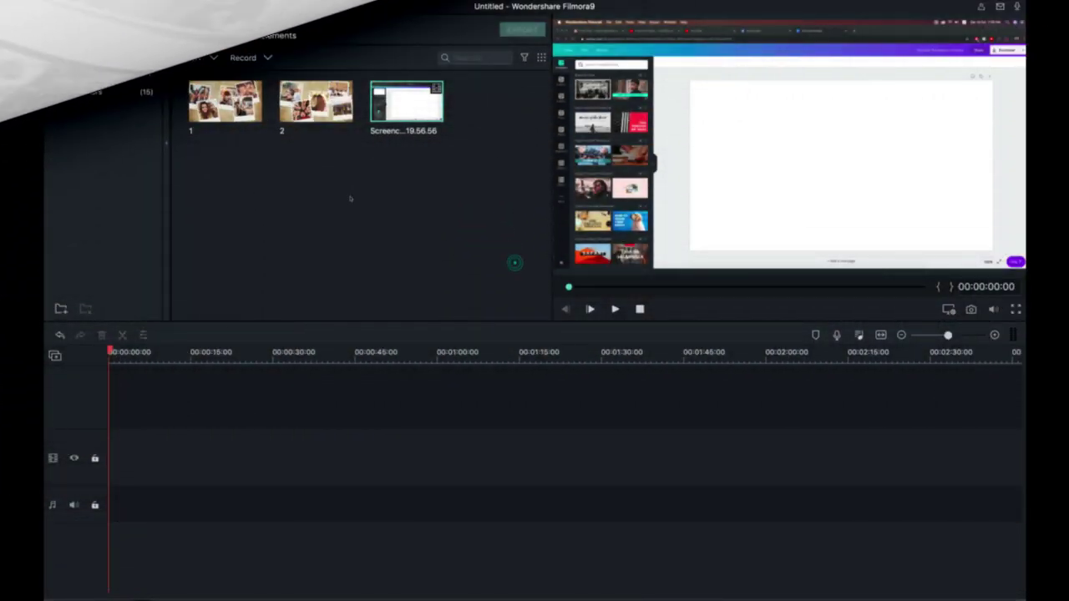
- In Filmora, place collage image 1 at the start of the video track and extend its duration to about 12.5 seconds
drag(228, 108, 111, 456)
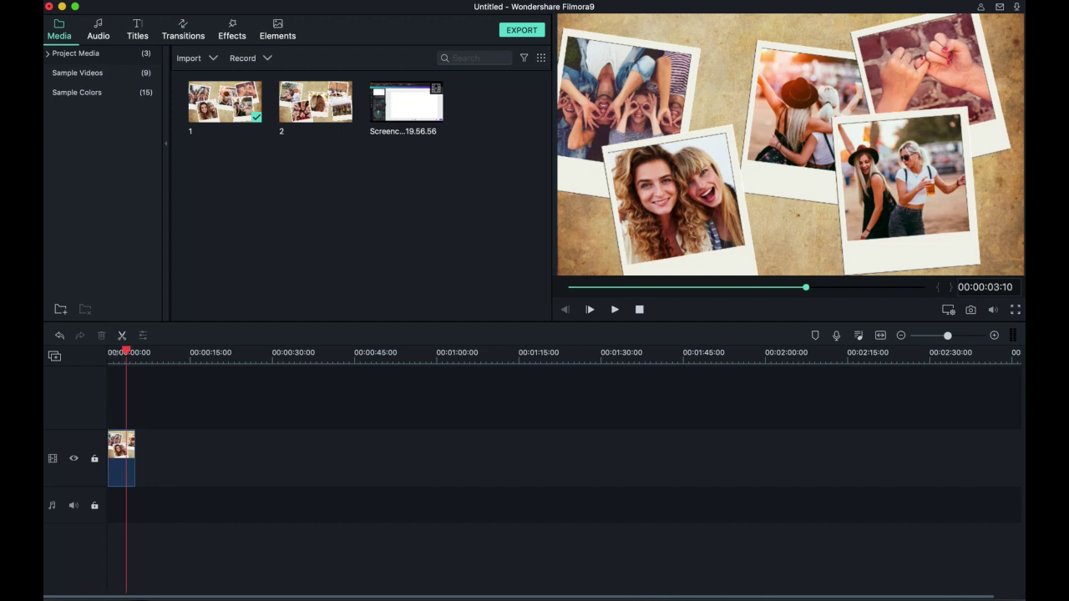
scroll(215, 396, up, 5)
drag(284, 458, 996, 456)
drag(839, 347, 519, 343)
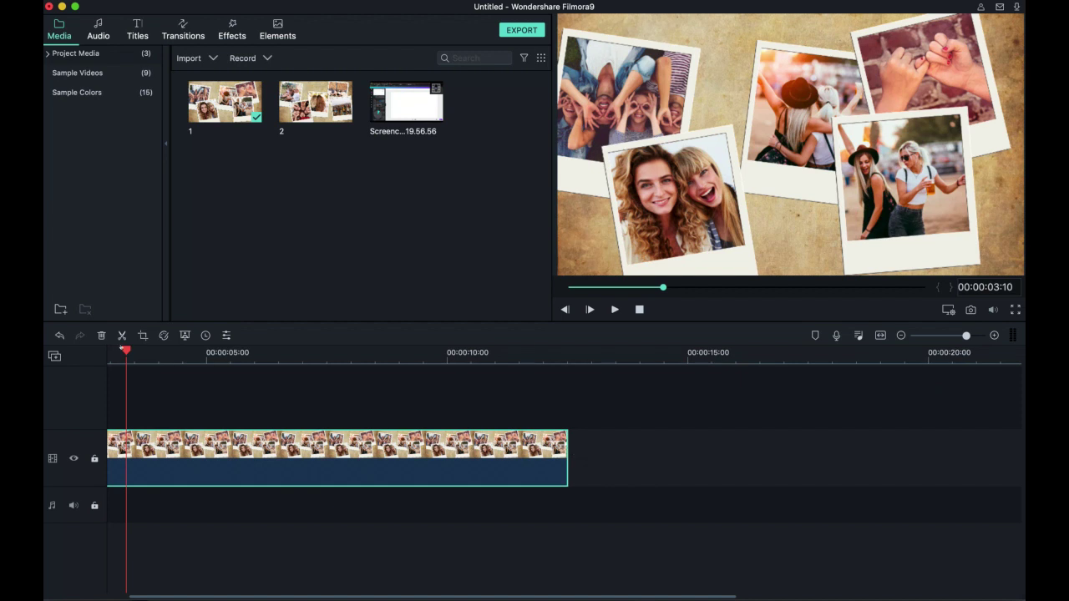
scroll(187, 446, left, 4)
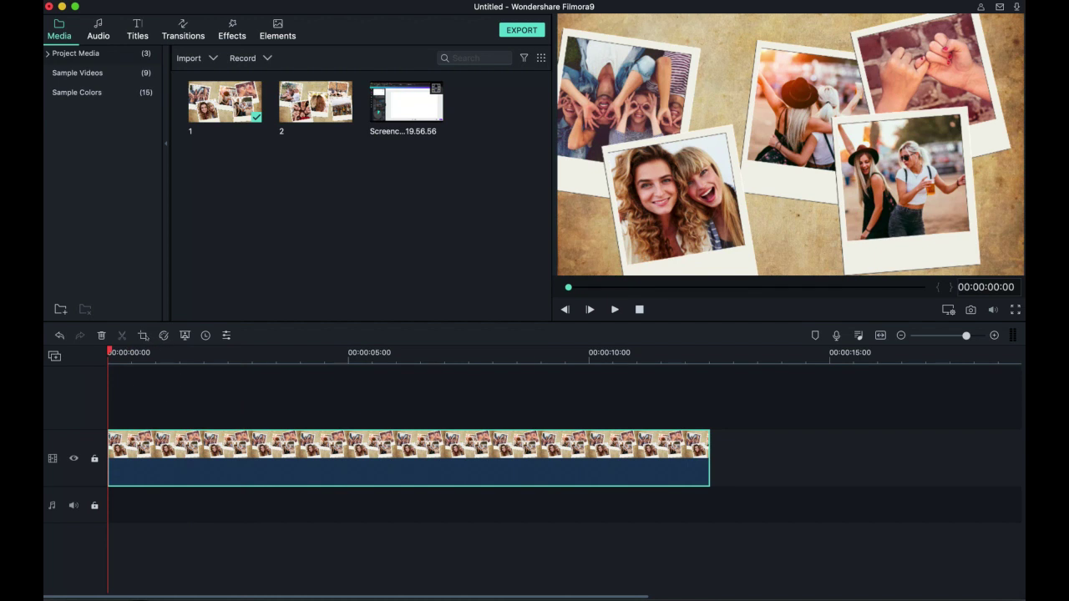
- Crop the clip at a 16:9 ratio to about half its width and height around the upper-right linked-fingers photo
click(143, 336)
click(366, 459)
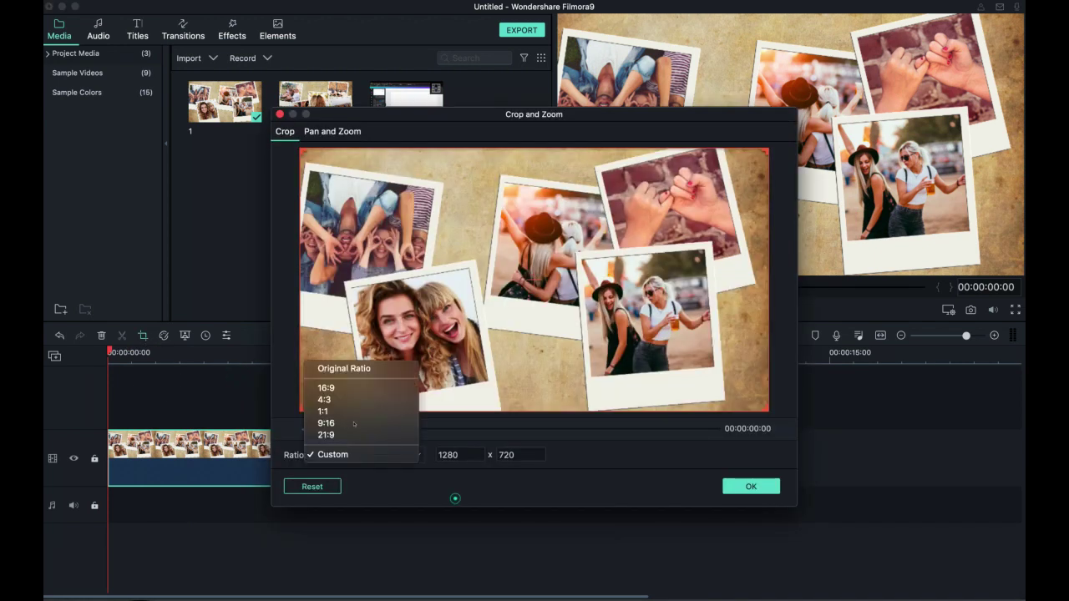
click(347, 388)
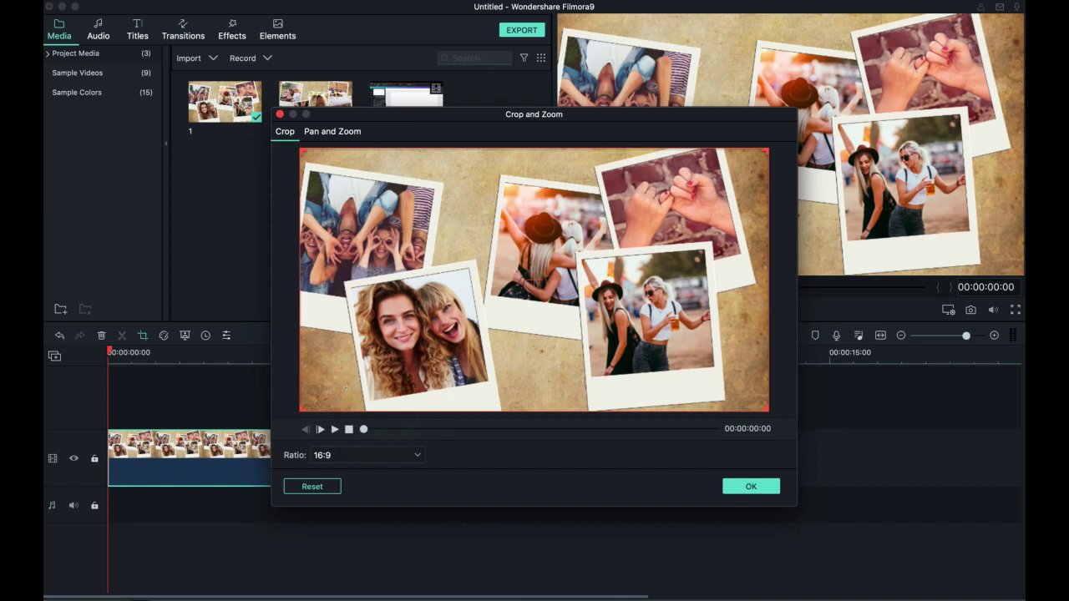
drag(762, 147, 535, 260)
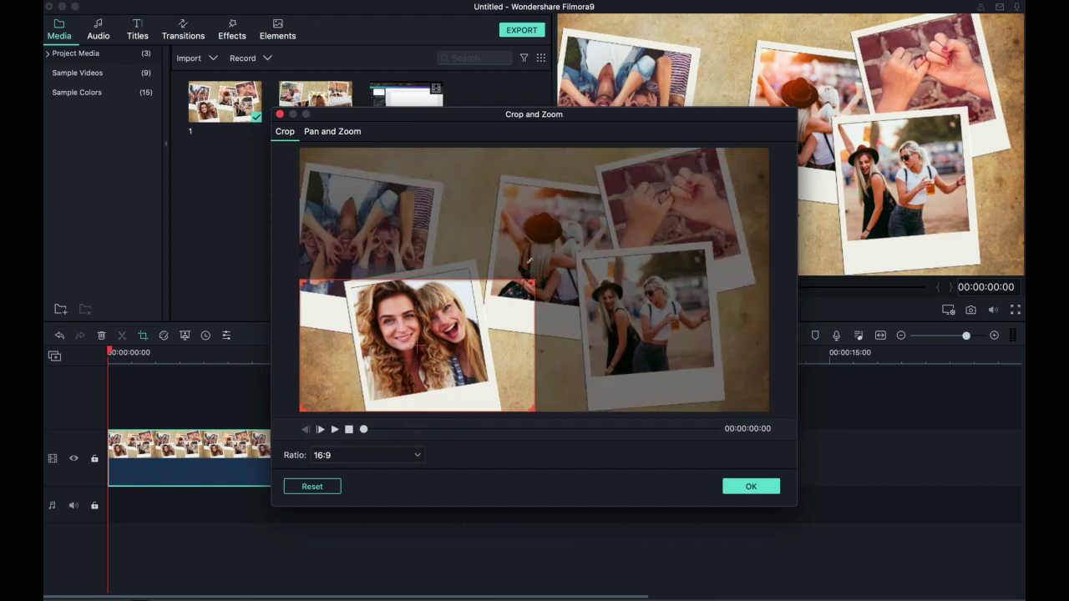
drag(422, 345, 651, 213)
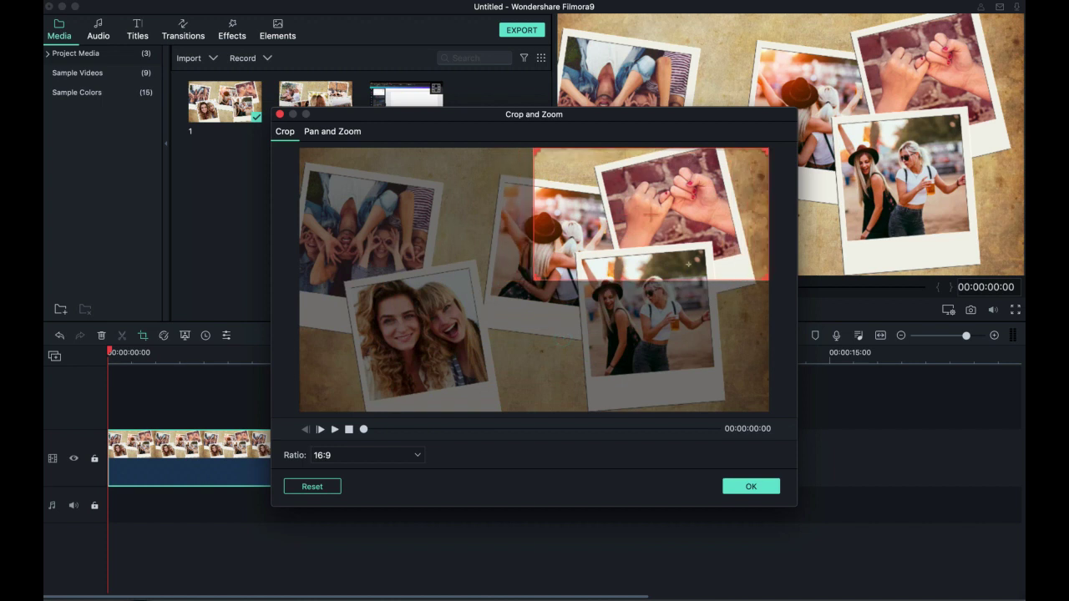
- Add a Pan and Zoom whose end frame is shrunk to match the start frame and centred on the middle hugging-friends photo
click(346, 132)
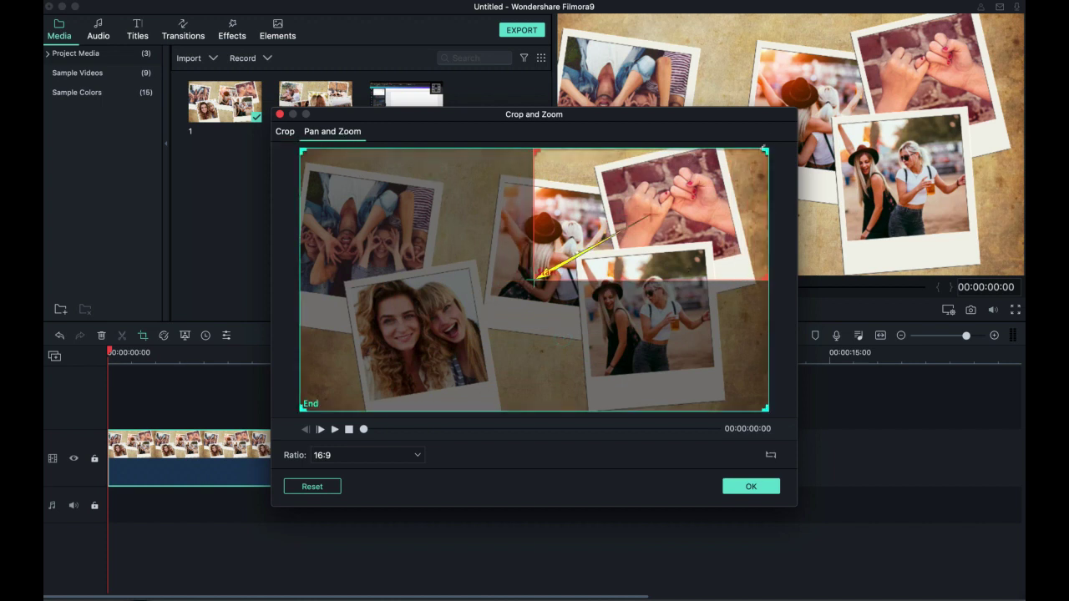
click(707, 411)
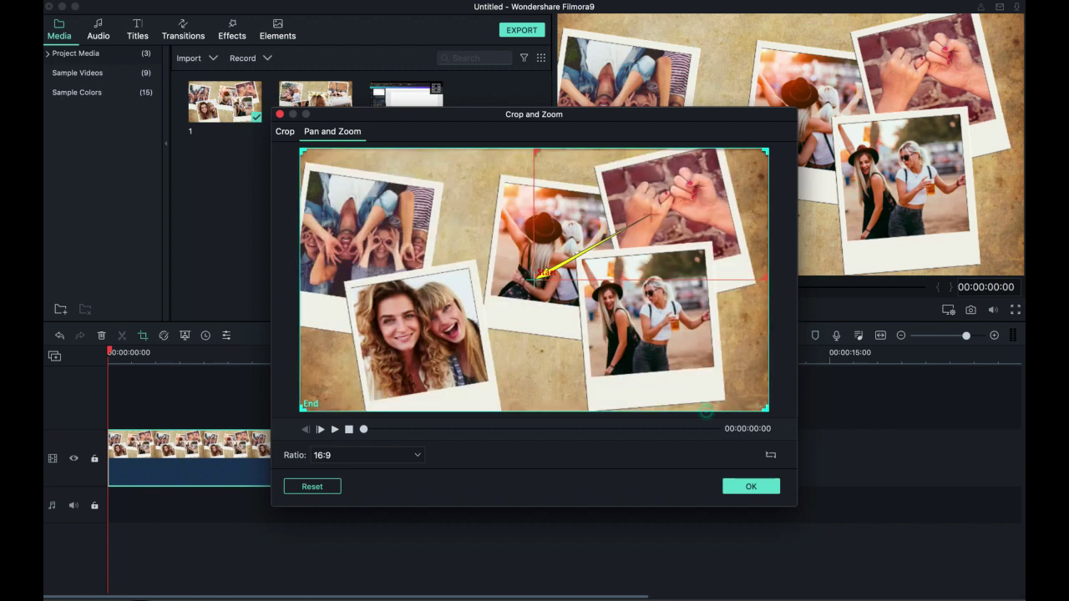
drag(766, 408, 539, 281)
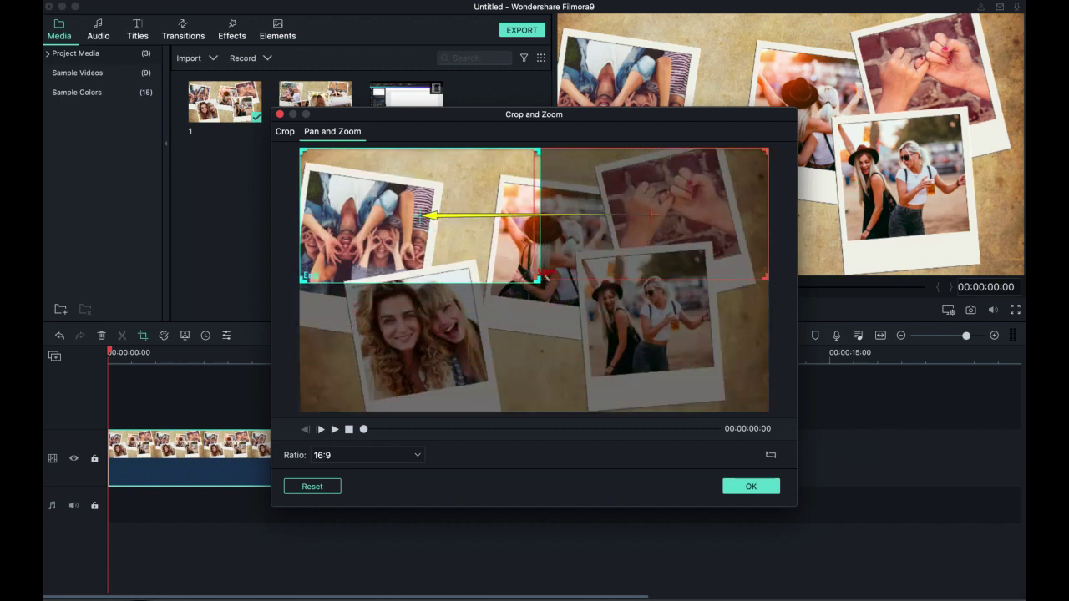
drag(417, 213, 563, 245)
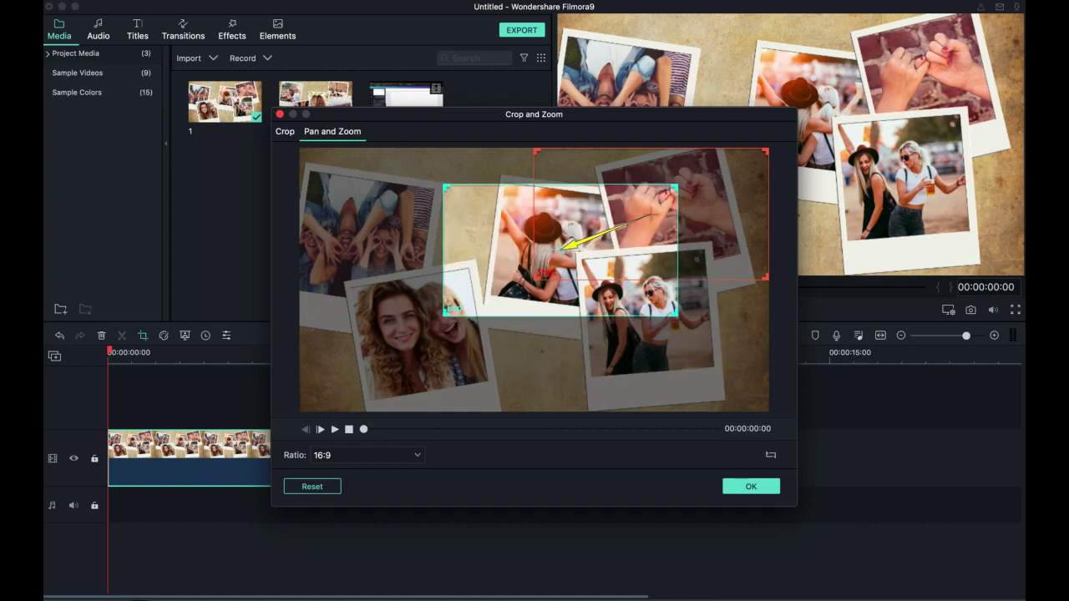
click(728, 486)
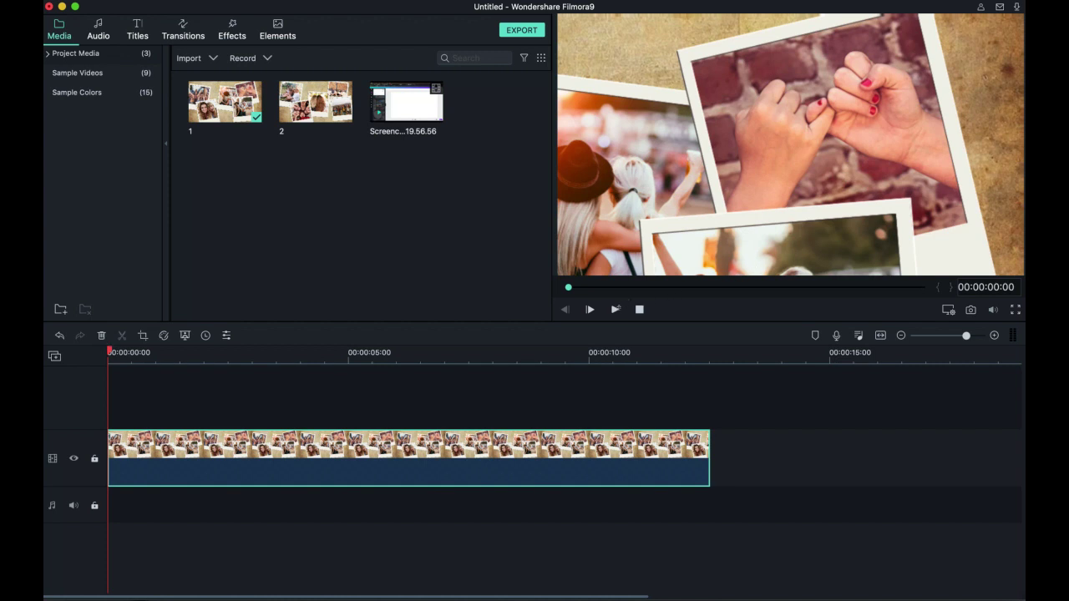
- Split the clip at 00:00:10:01 and preview the footage around the cut up to 00:00:10:28
drag(107, 347, 590, 349)
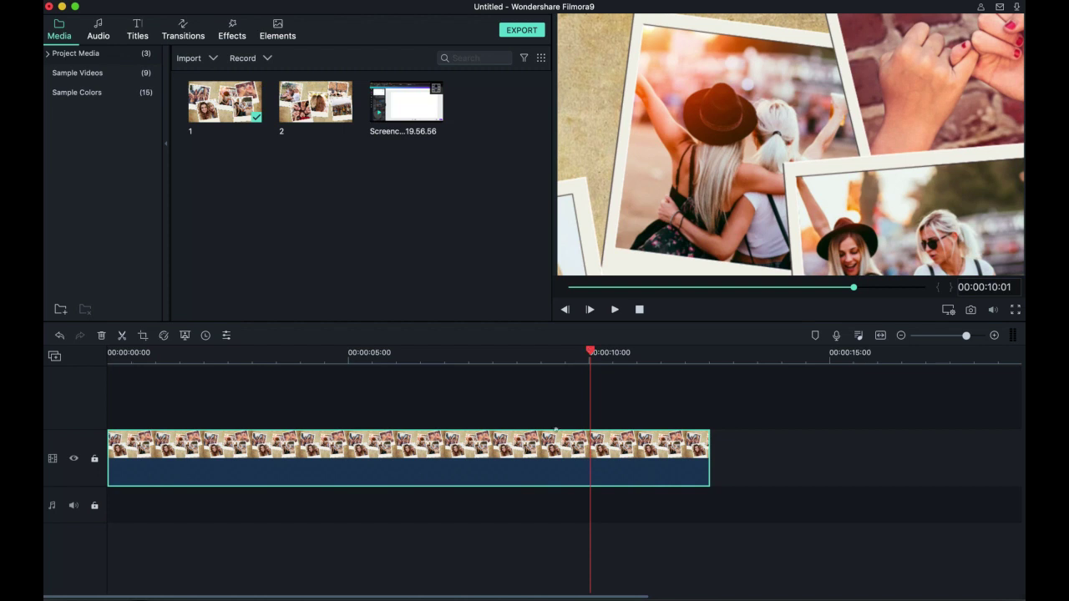
click(122, 335)
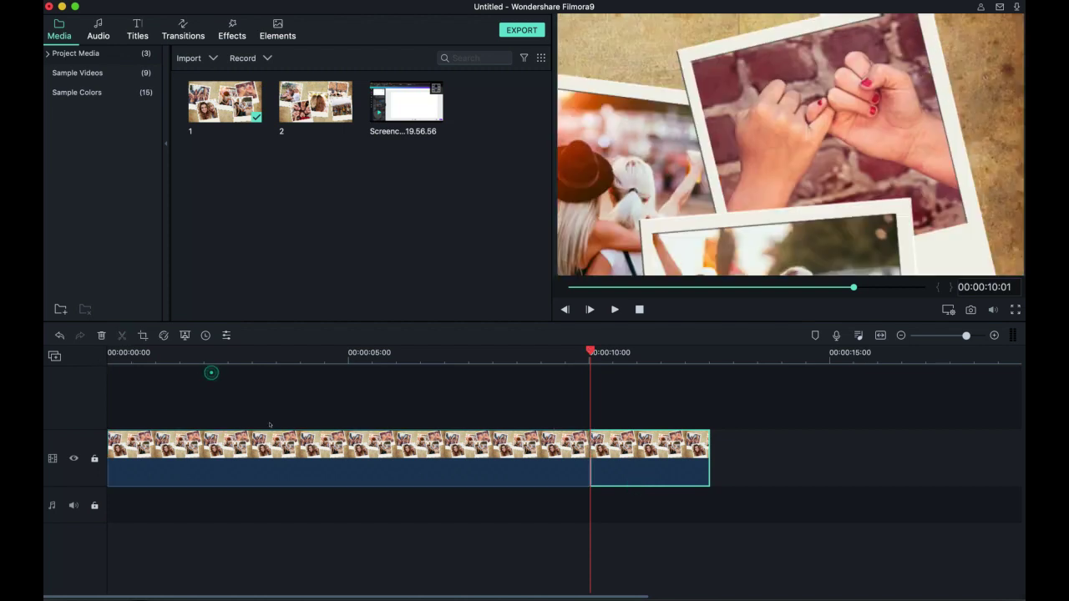
scroll(274, 424, right, 5)
click(381, 358)
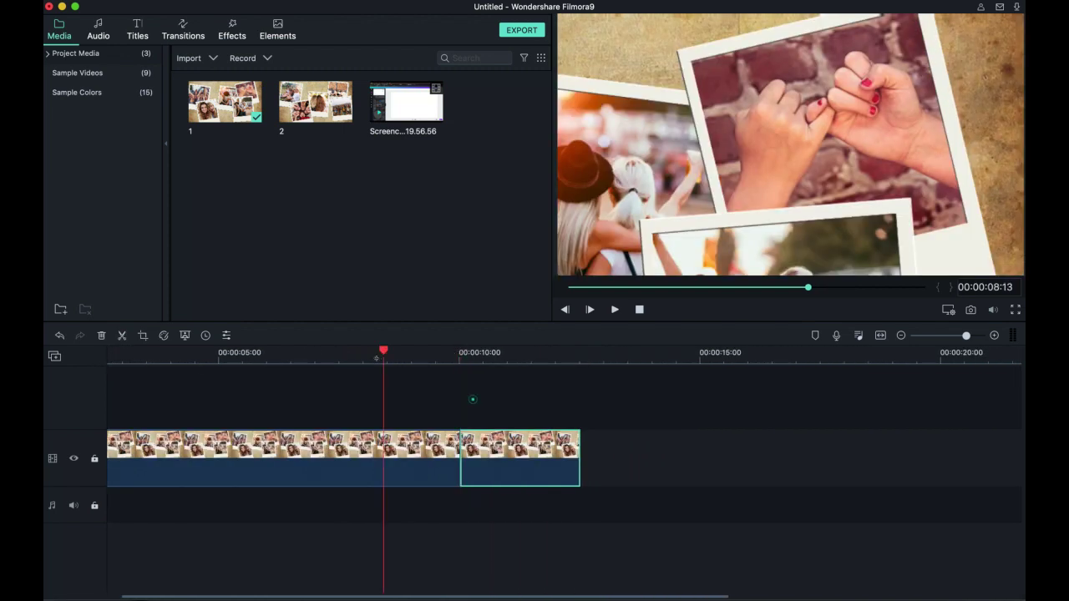
drag(384, 350, 503, 351)
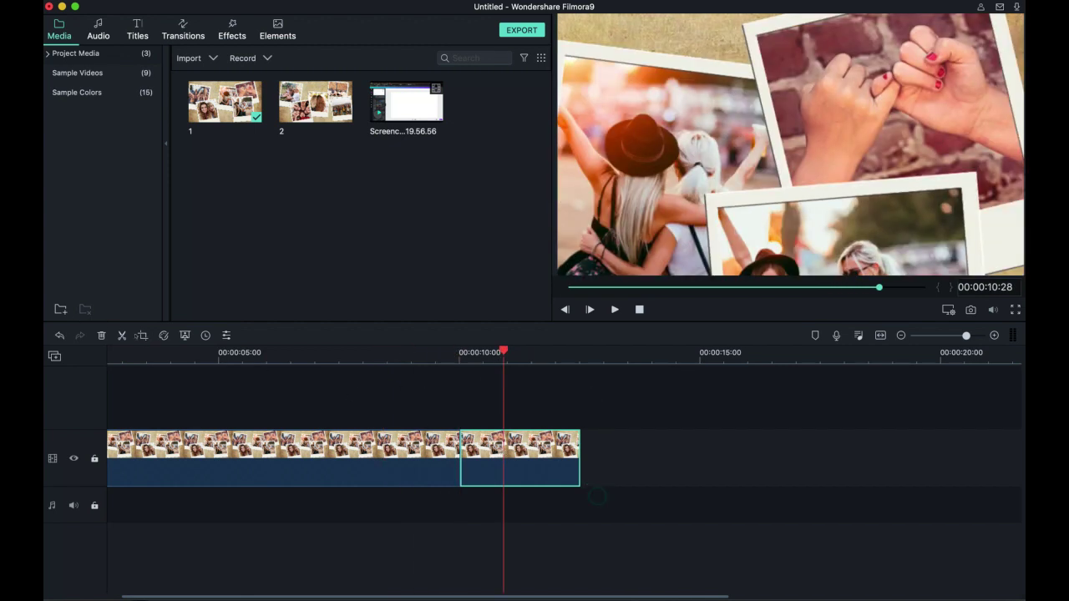
- Swap the second clip's Pan and Zoom start and end frames, and move the end frame onto the lower-right photo of two dancing women
click(143, 336)
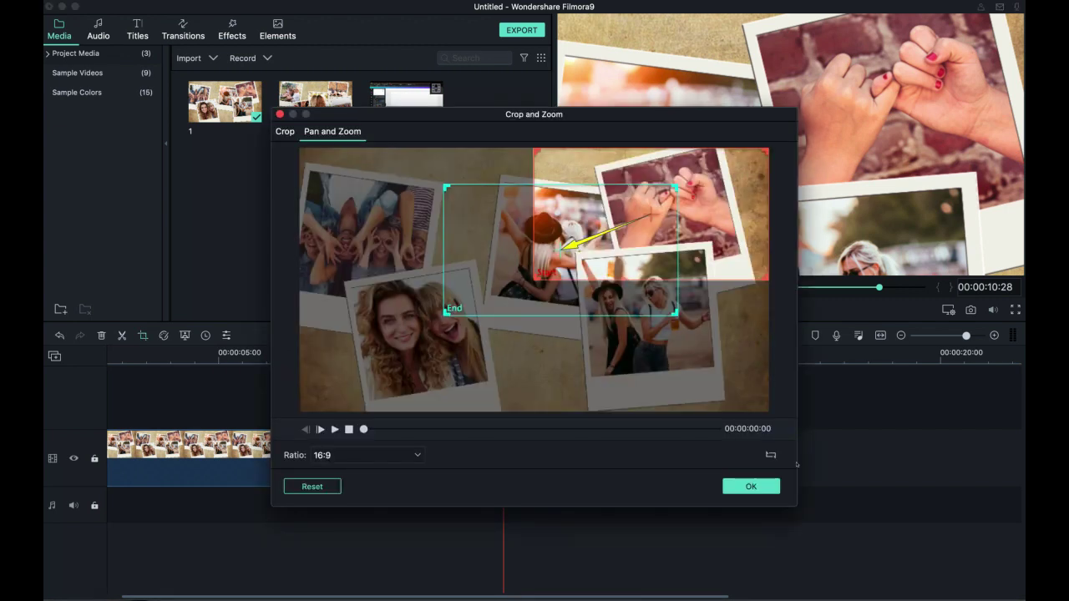
click(771, 455)
click(771, 455)
click(771, 455)
click(771, 455)
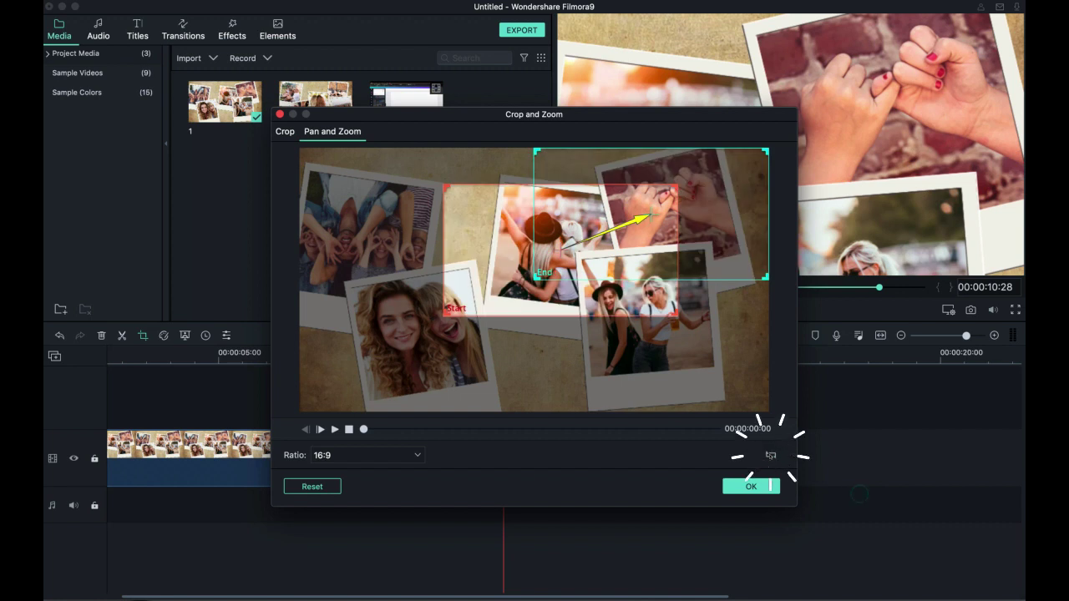
click(732, 210)
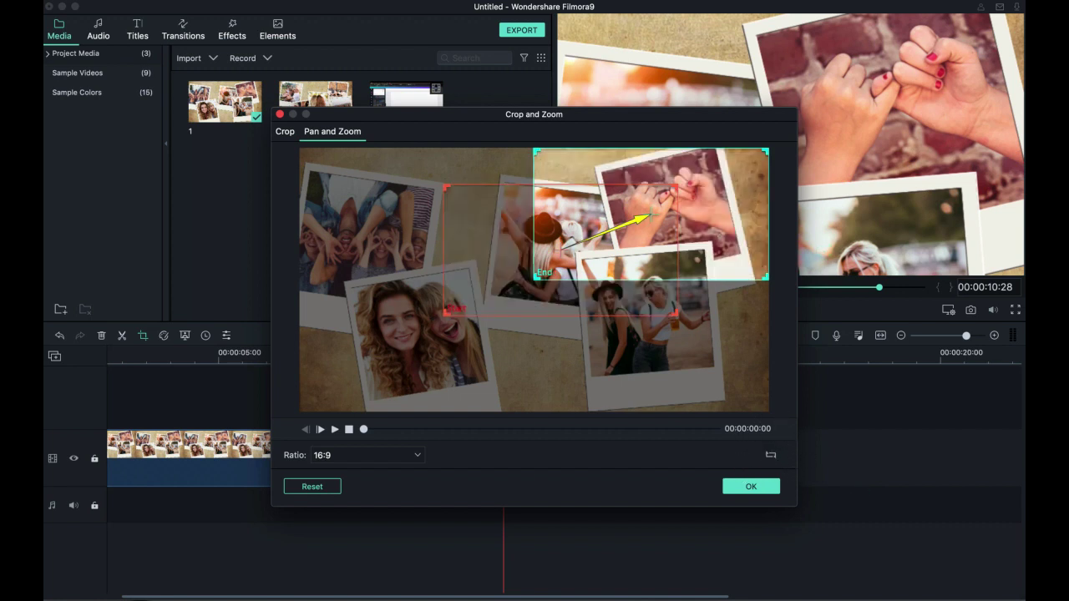
drag(651, 214, 634, 319)
click(746, 488)
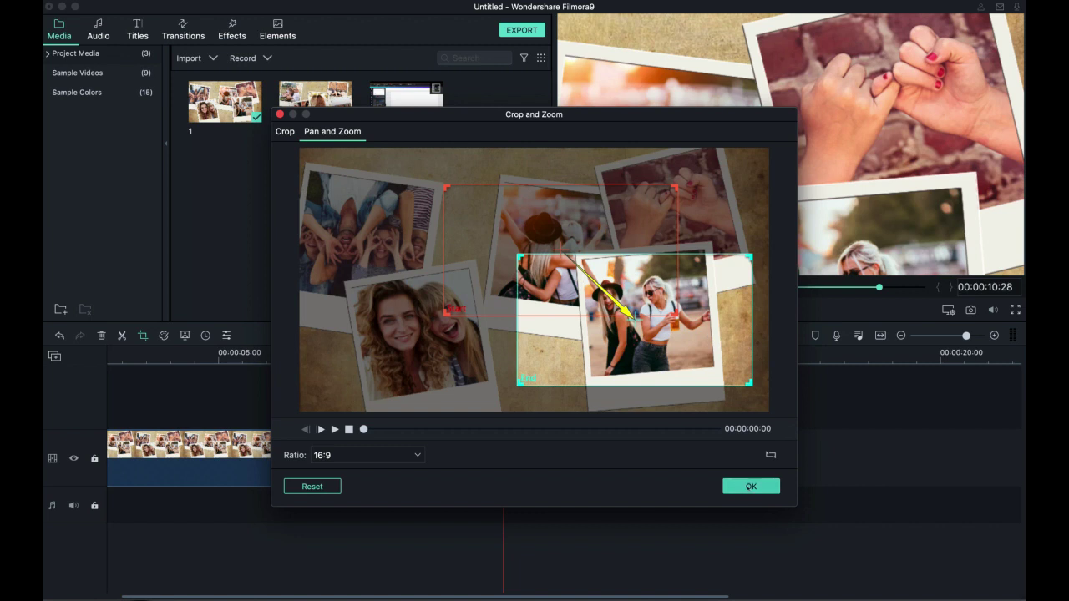
- Extend the second clip to end at about 19 seconds and play back its pan
drag(580, 459, 886, 443)
click(540, 390)
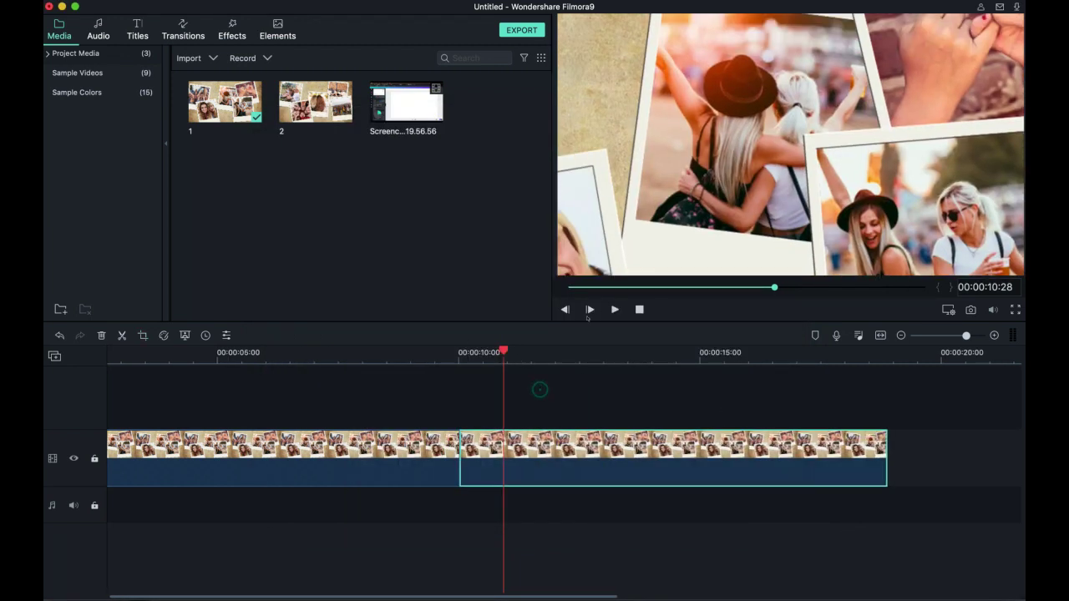
click(445, 356)
key(space)
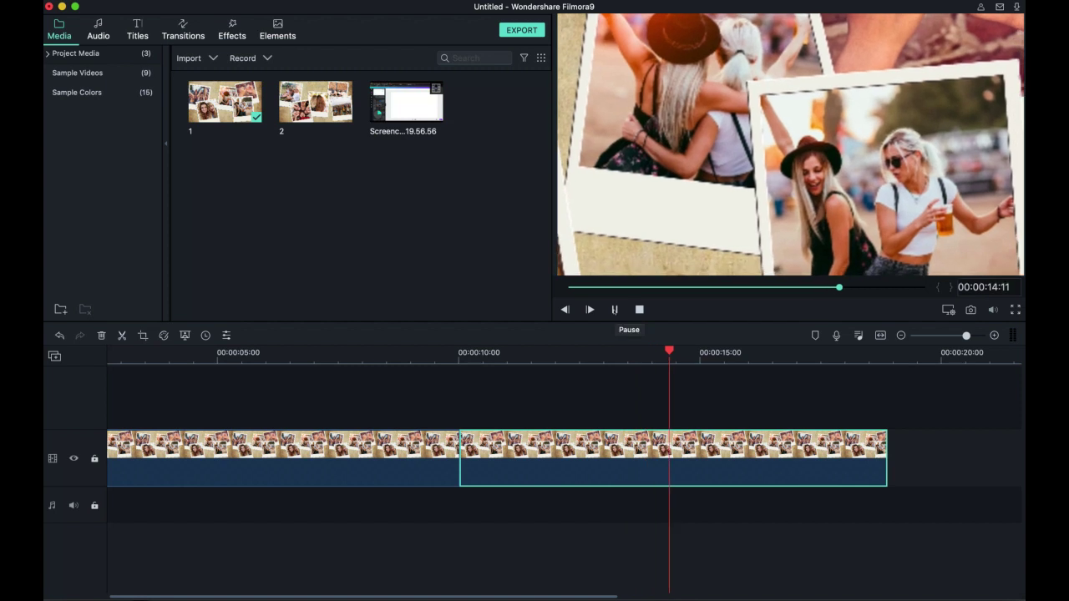
click(615, 310)
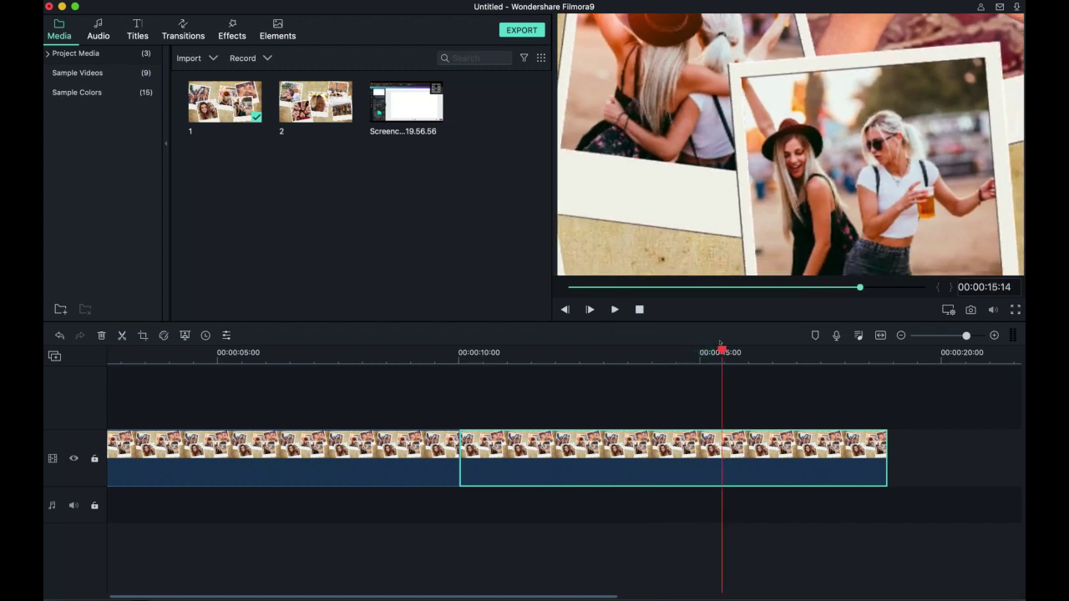
- Split the second clip at 00:00:15:01 and play back the section from the 10-second mark
drag(717, 347, 669, 366)
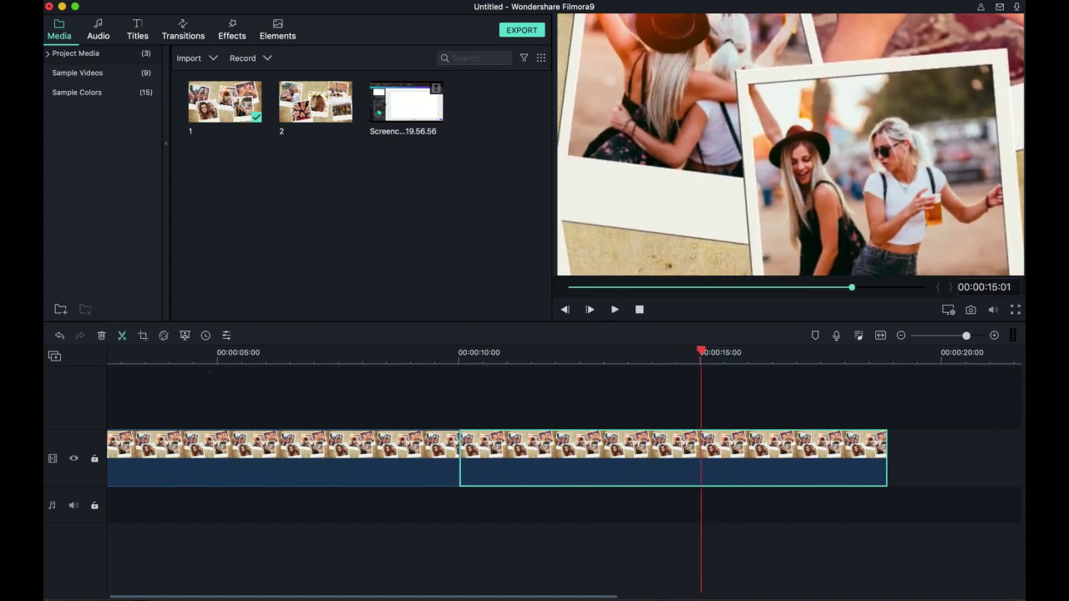
click(122, 336)
click(459, 349)
click(615, 309)
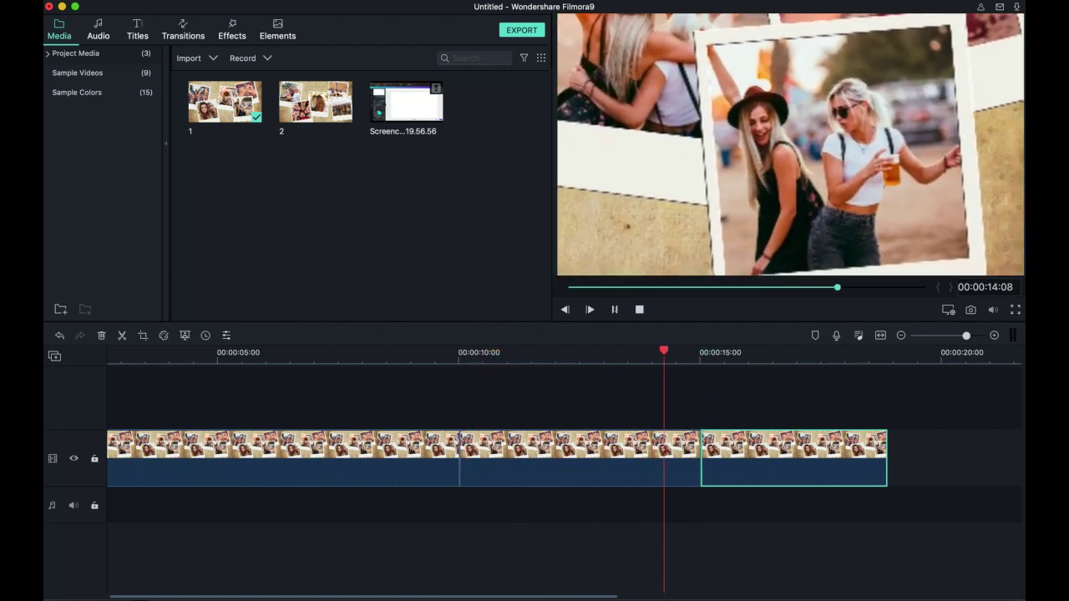
key(space)
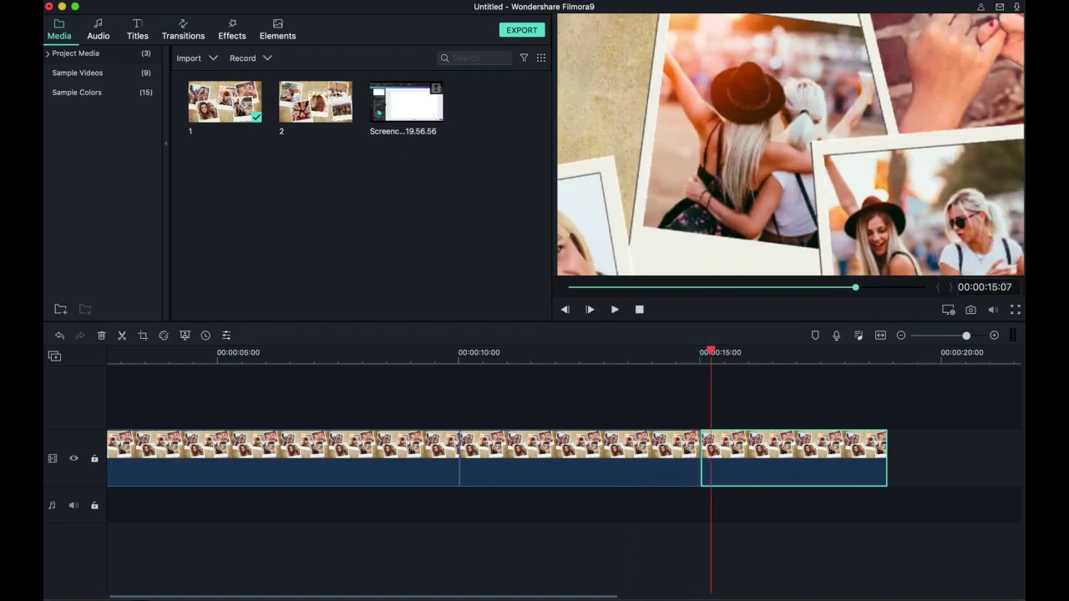
- Check the playback quality options for the preview
click(193, 0)
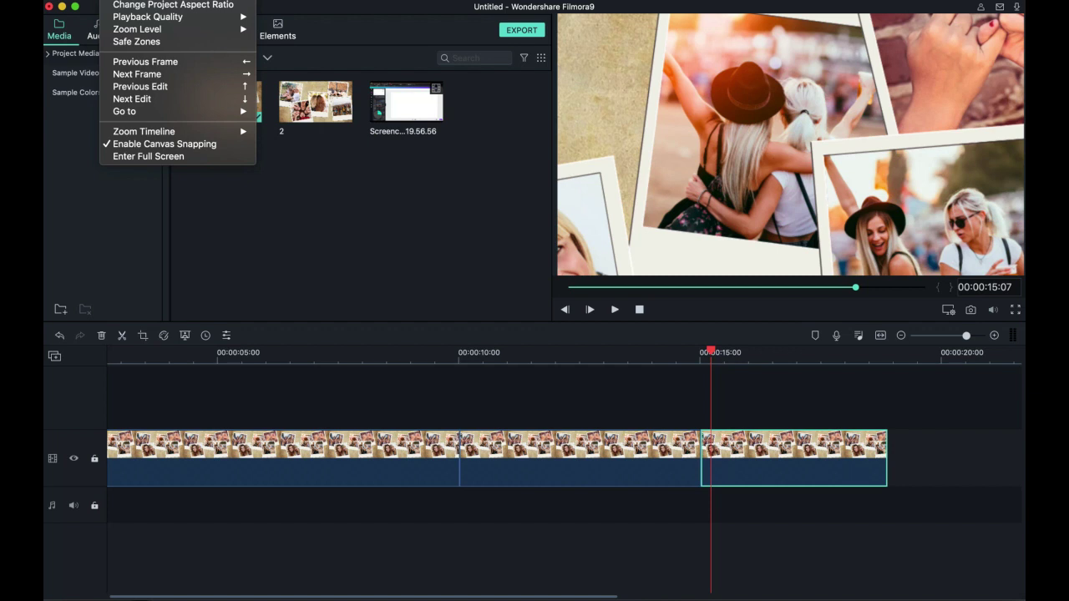
mouse_move(167, 16)
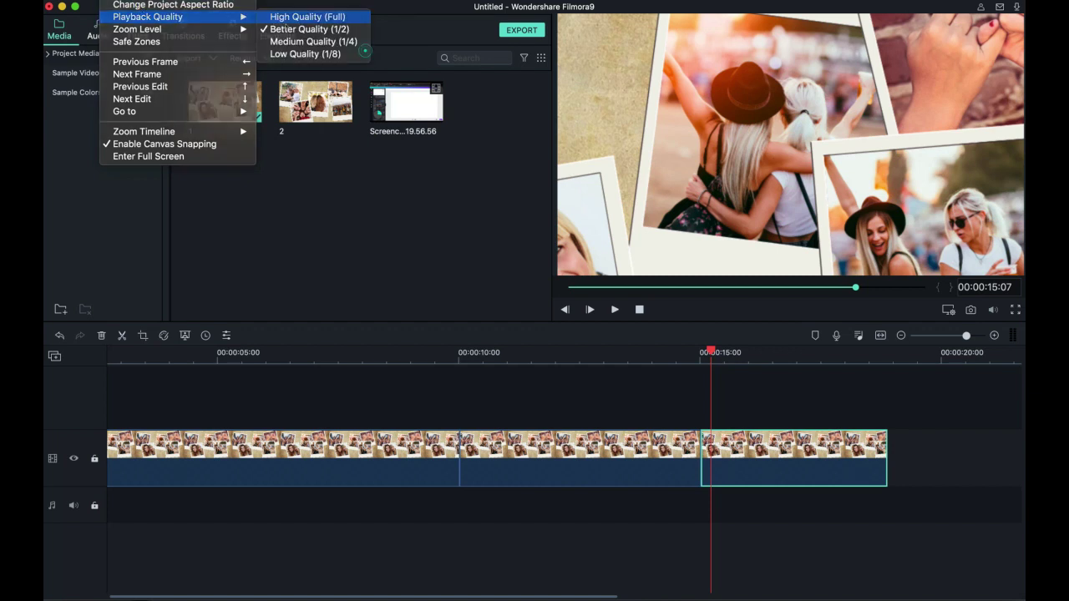
click(365, 51)
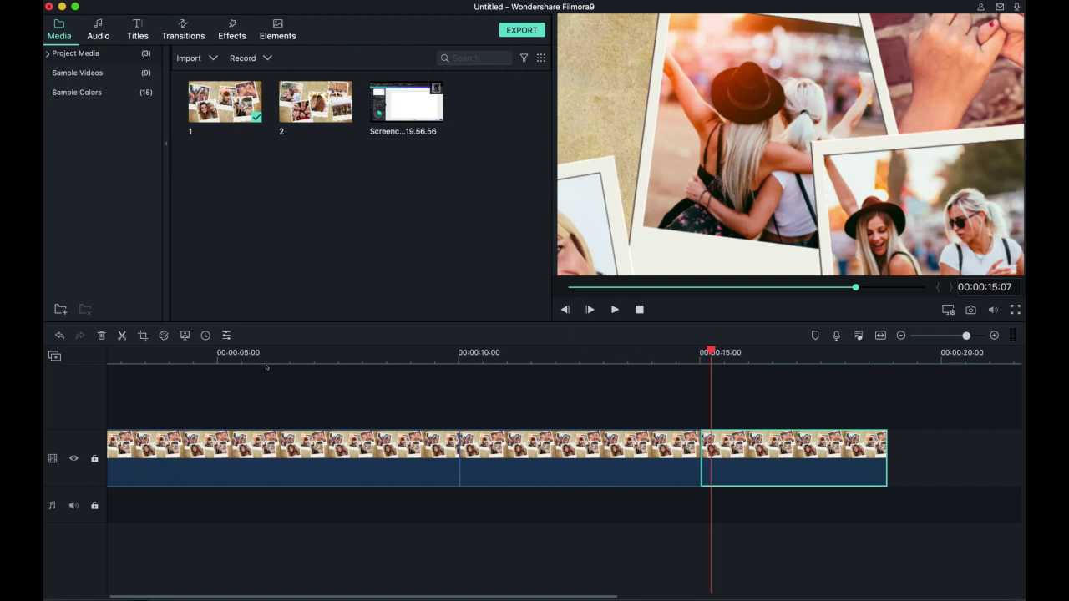
- Swap the third clip's Pan and Zoom start and end frames, and move the end frame onto the lower-left photo of two smiling women
click(143, 336)
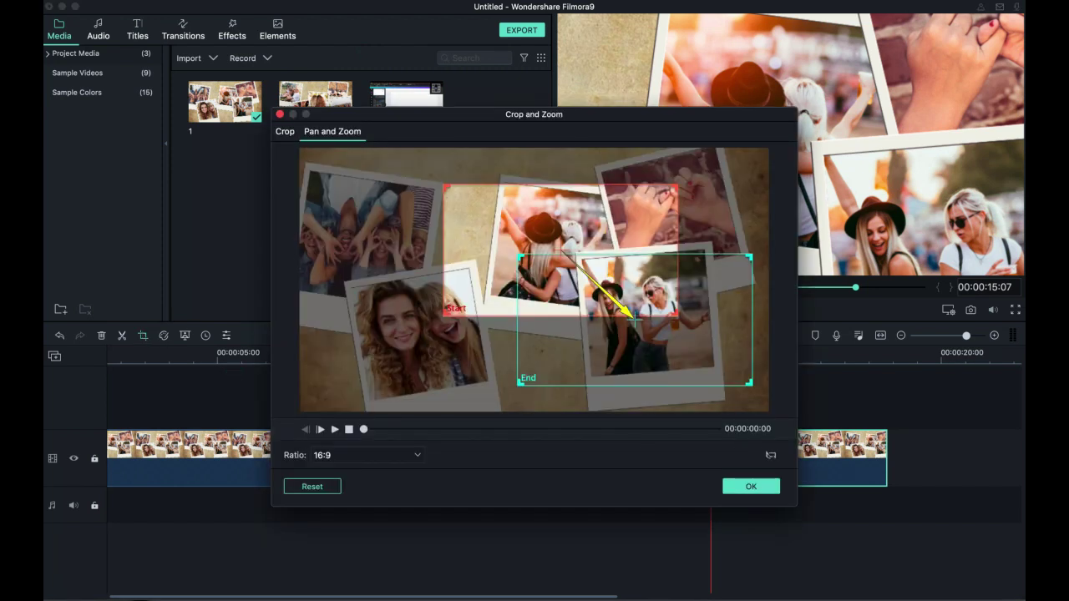
click(771, 455)
click(561, 249)
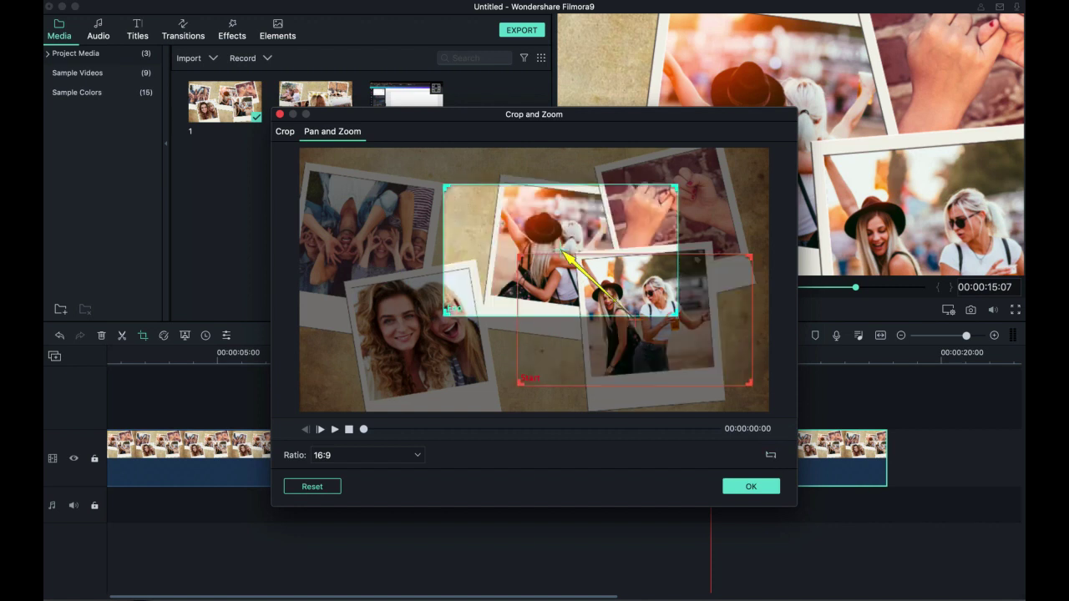
drag(561, 250, 426, 330)
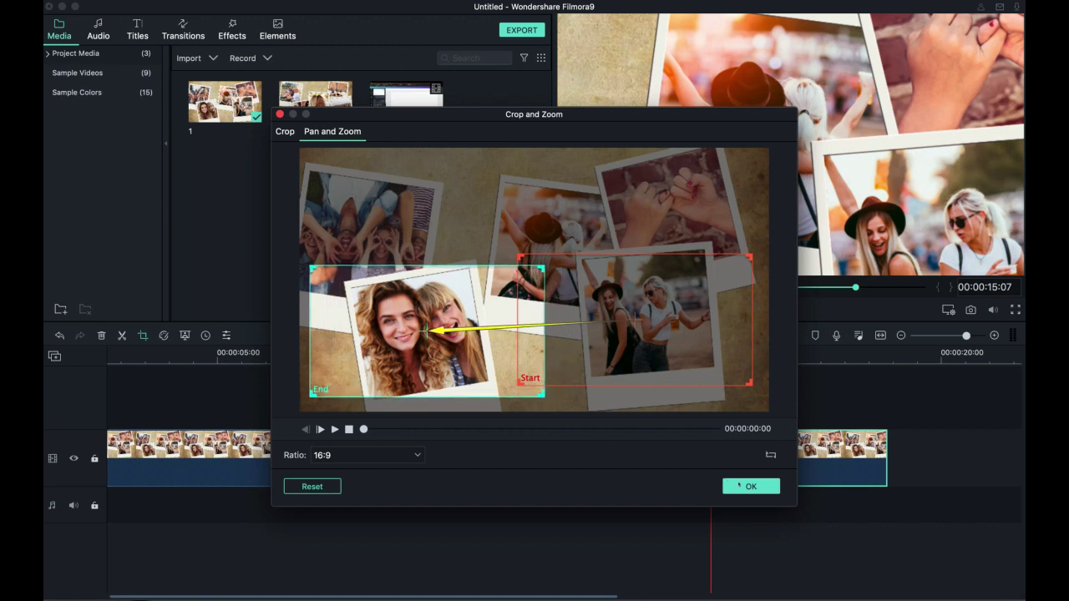
click(739, 485)
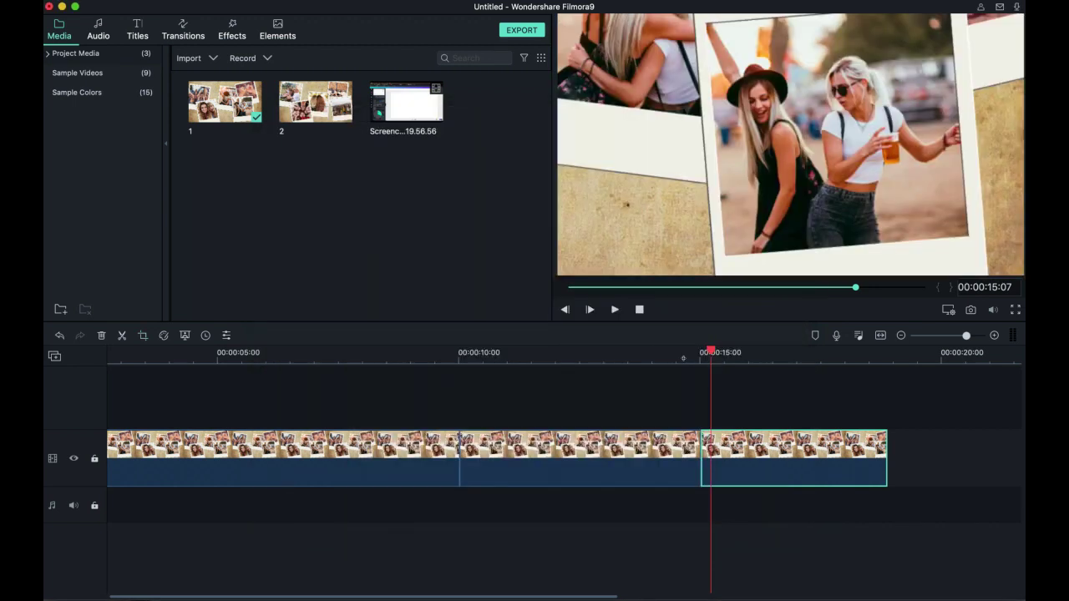
- Play back the third clip's pan from just before the 15-second mark
click(683, 358)
scroll(685, 385, right, 3)
key(space)
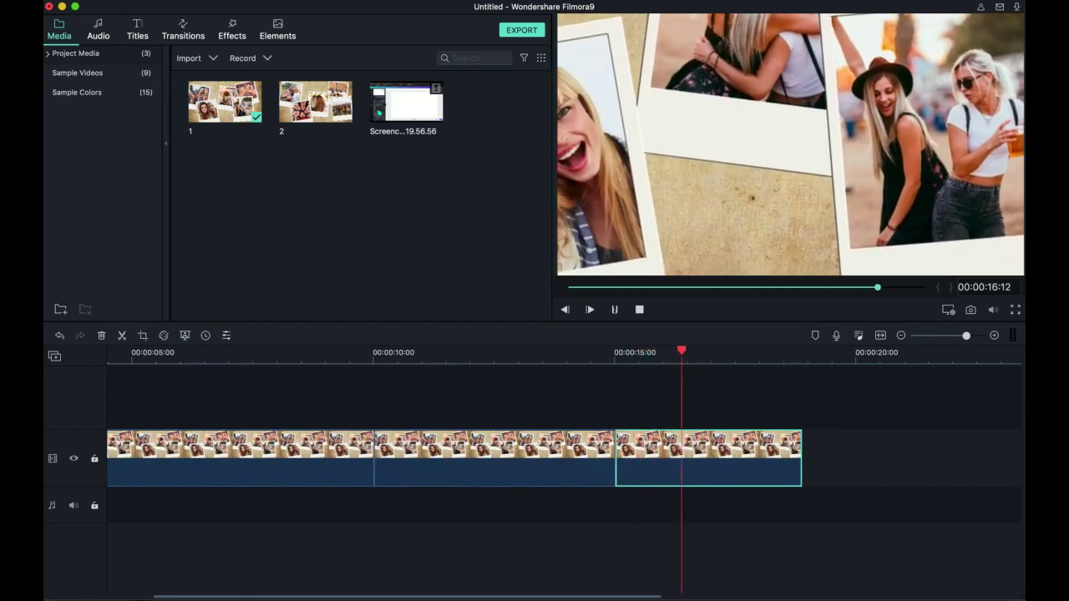
key(space)
- Extend the third clip to end at about 21 seconds and split it at 00:00:18:25
scroll(669, 376, right, 5)
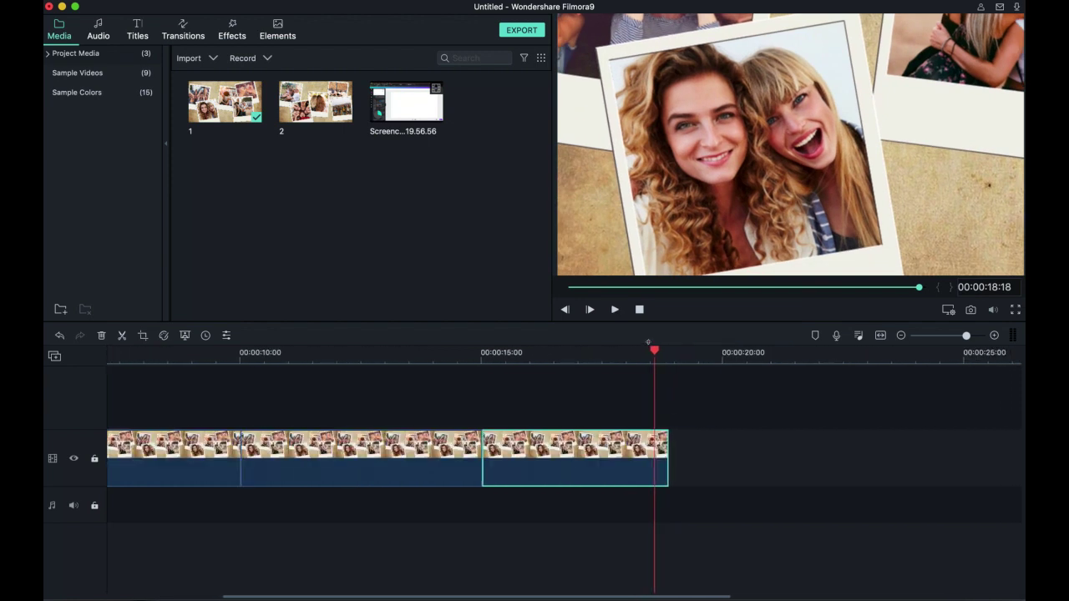
drag(654, 350, 659, 350)
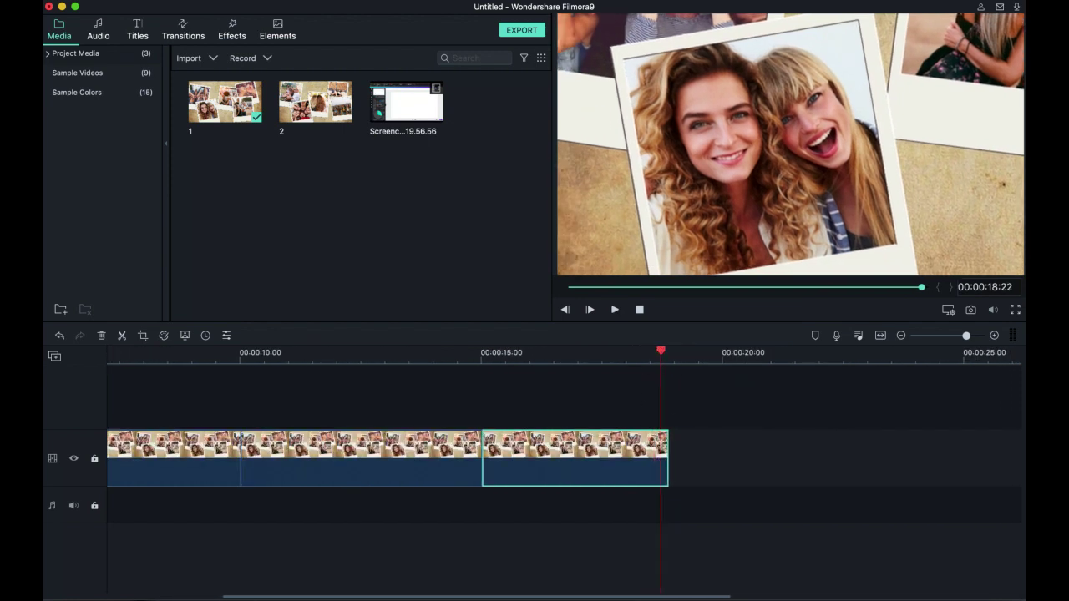
drag(724, 443, 782, 444)
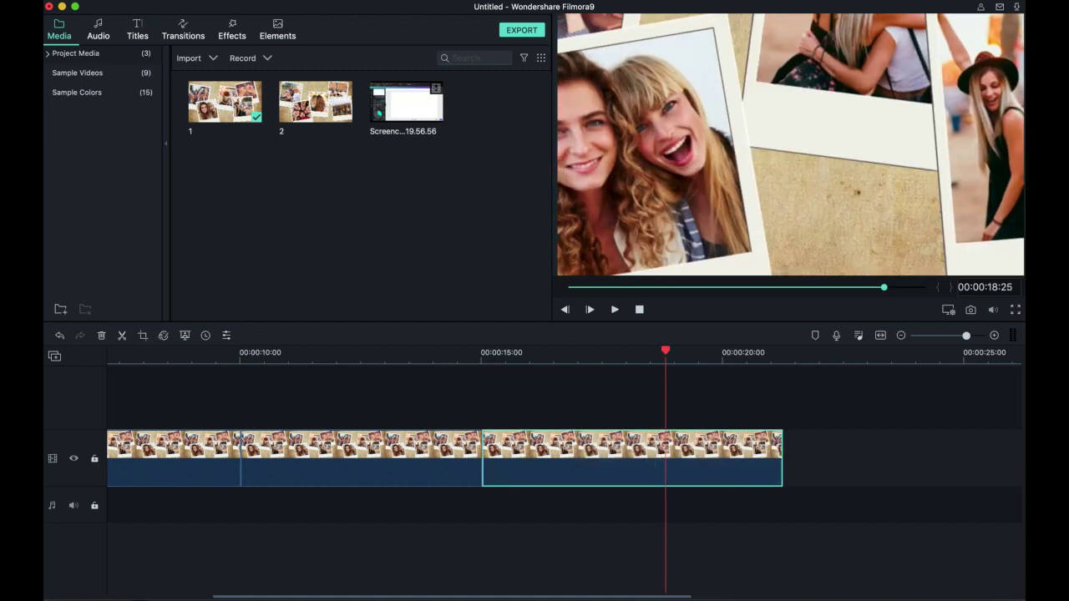
click(122, 336)
scroll(582, 448, right, 3)
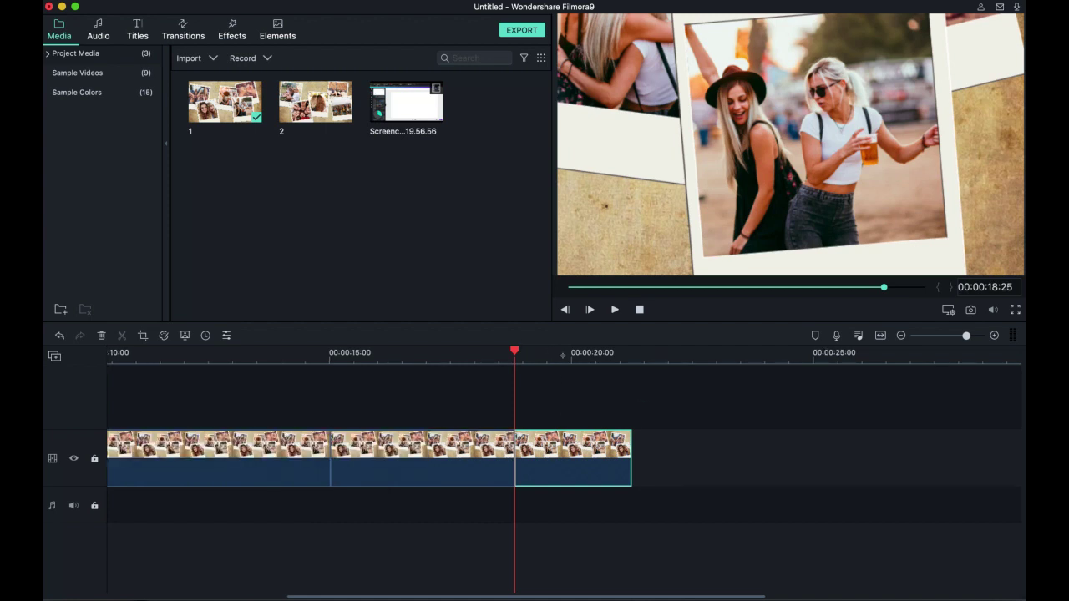
- Swap the fourth clip's Pan and Zoom frames, then shrink the end frame and fit it over the upper-left photo of friends making hand goggles
click(566, 359)
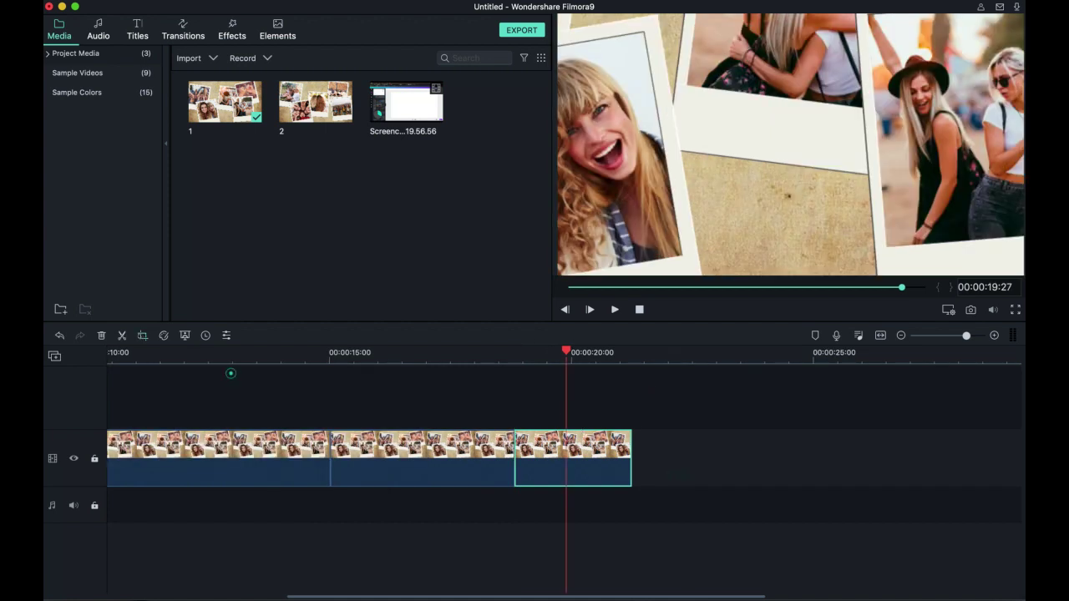
click(143, 336)
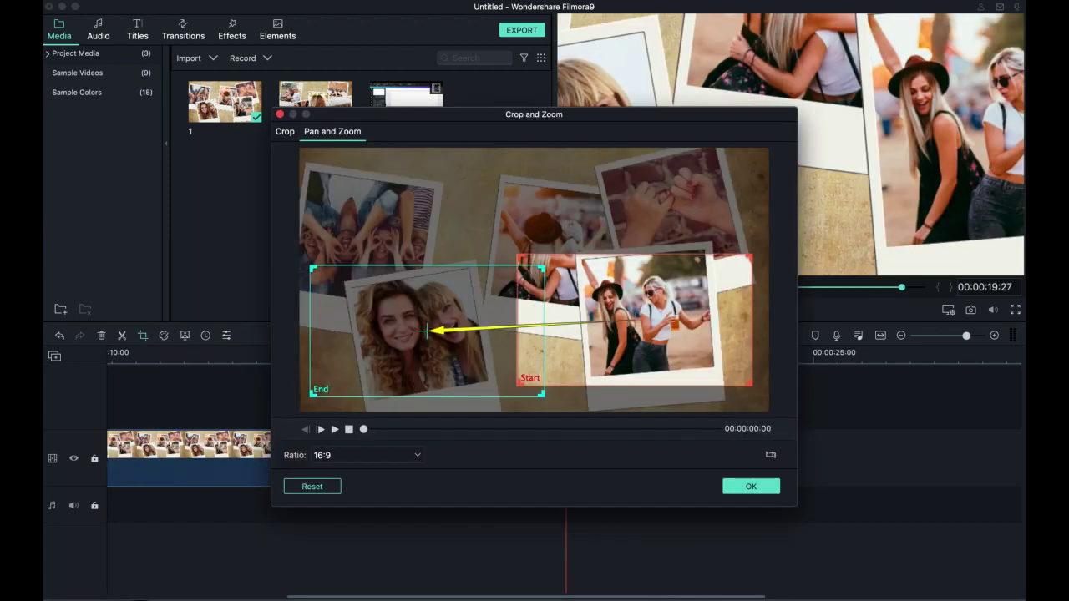
click(771, 456)
drag(685, 332, 418, 234)
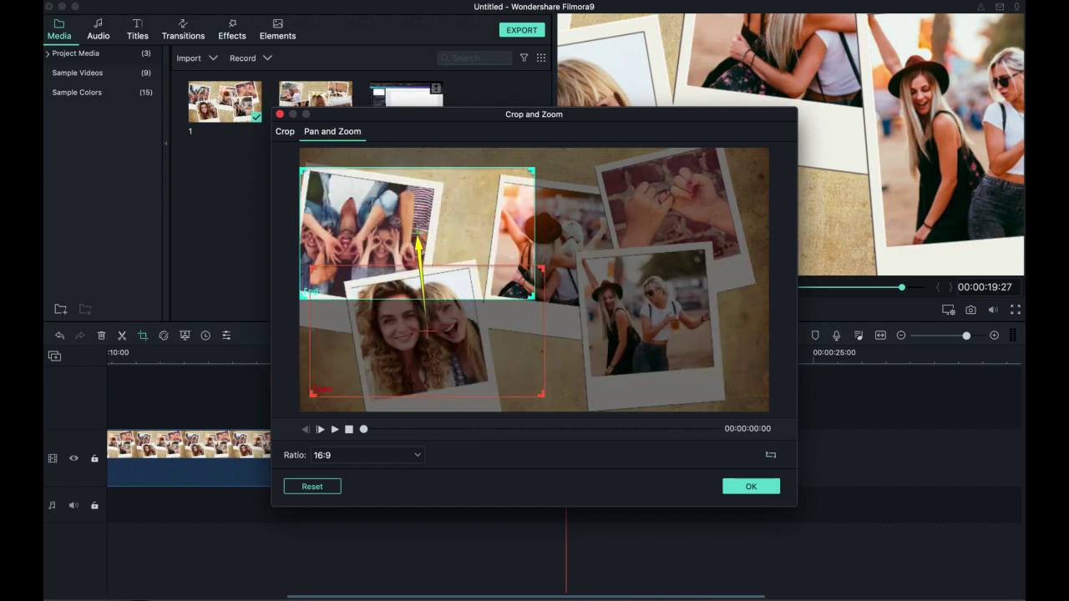
drag(528, 170, 472, 202)
drag(463, 274, 532, 265)
click(751, 486)
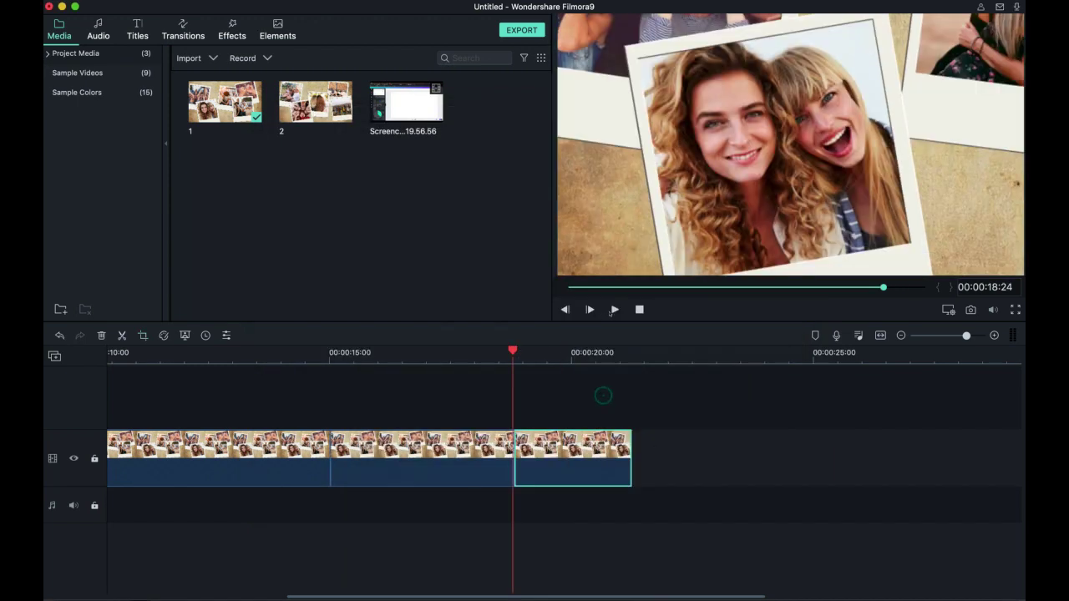
- Play back the fourth clip's pan and extend the clip to end at about 22 seconds
click(615, 309)
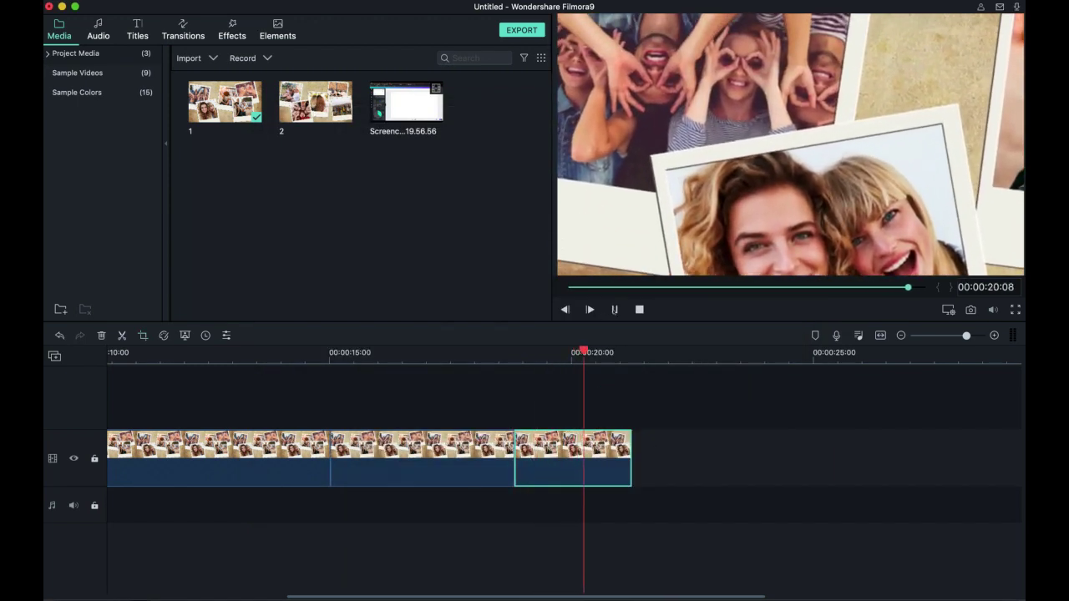
drag(632, 458, 745, 464)
click(621, 444)
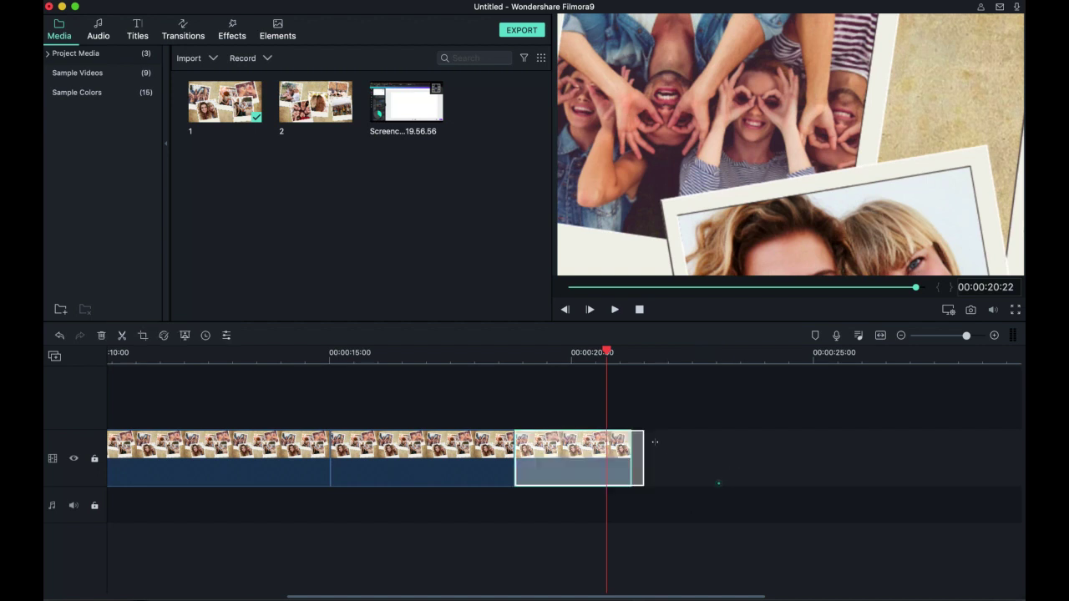
click(614, 309)
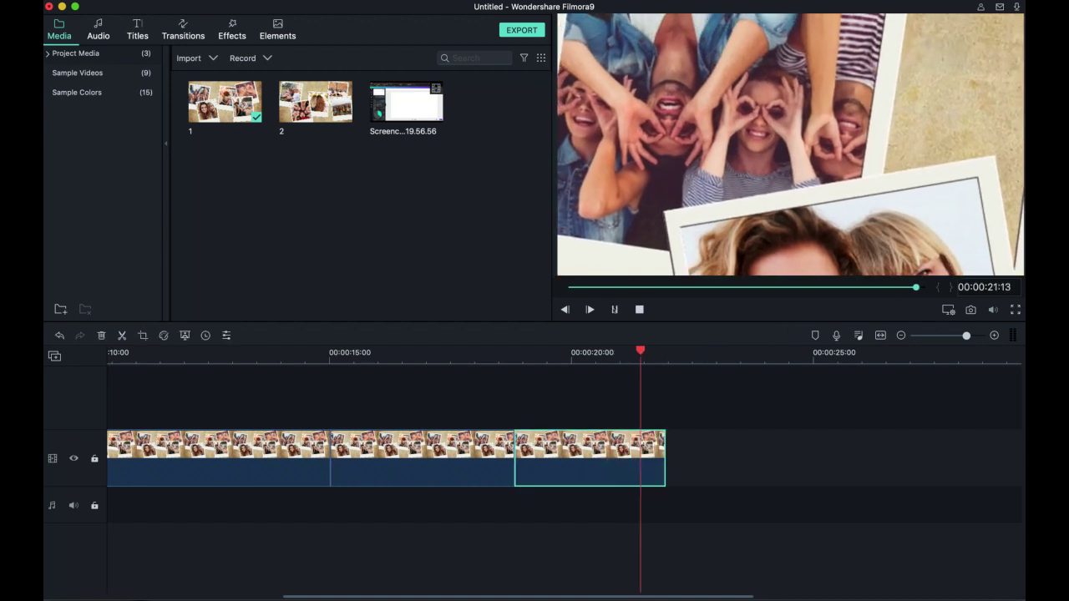
click(614, 309)
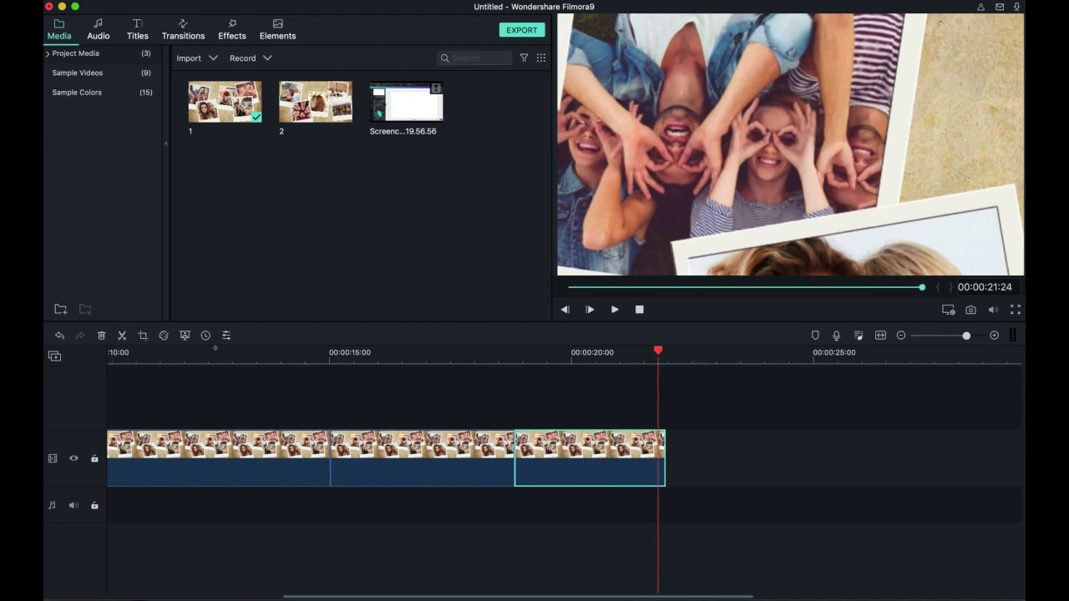
- Split the fourth clip at 00:00:21:24 and extend the remaining piece to end at about 28 seconds
click(121, 335)
scroll(574, 444, right, 3)
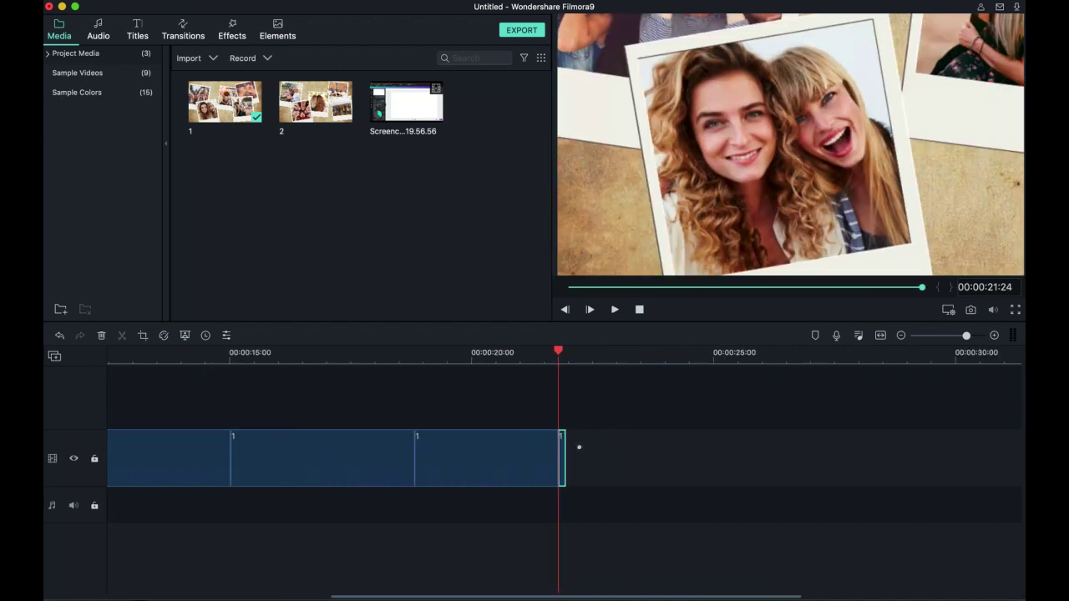
drag(539, 458, 831, 458)
- Swap the fifth clip's Pan and Zoom frames, enlarge the end frame to cover the whole collage, and play back the zoom-out
click(603, 380)
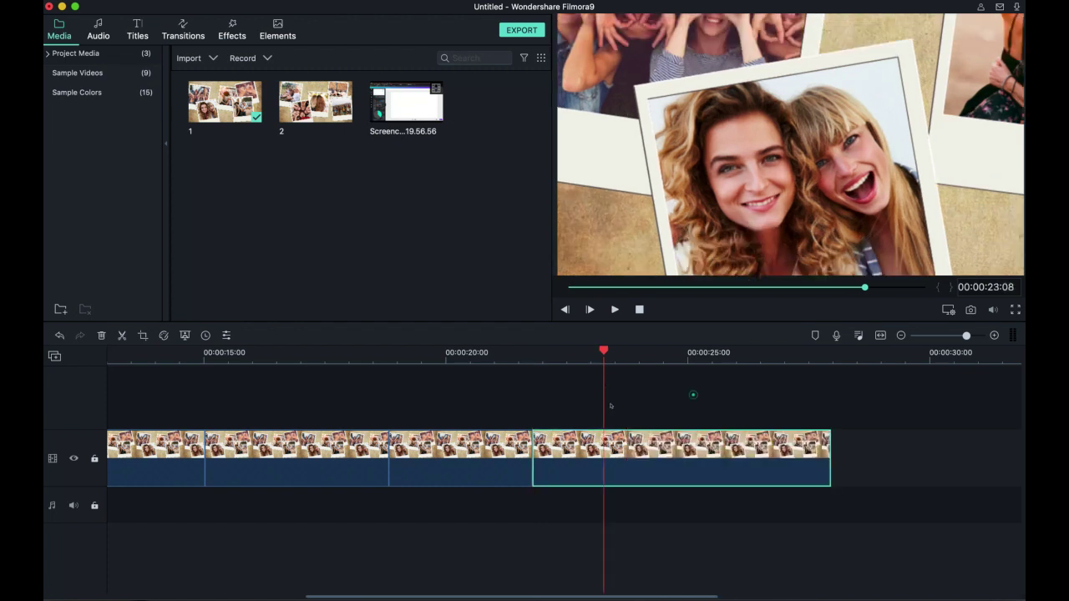
click(143, 335)
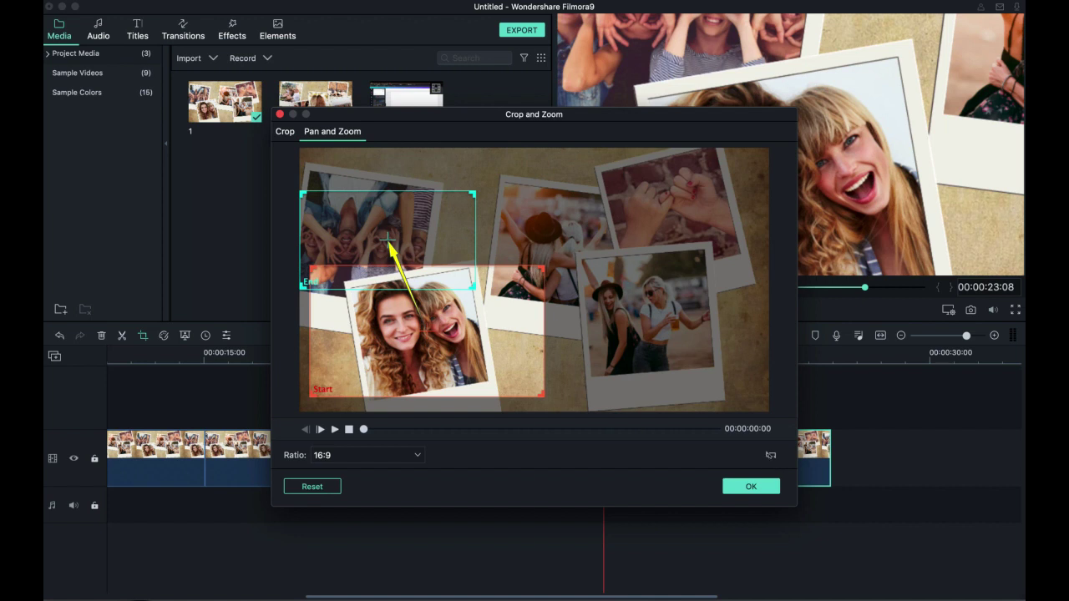
click(771, 455)
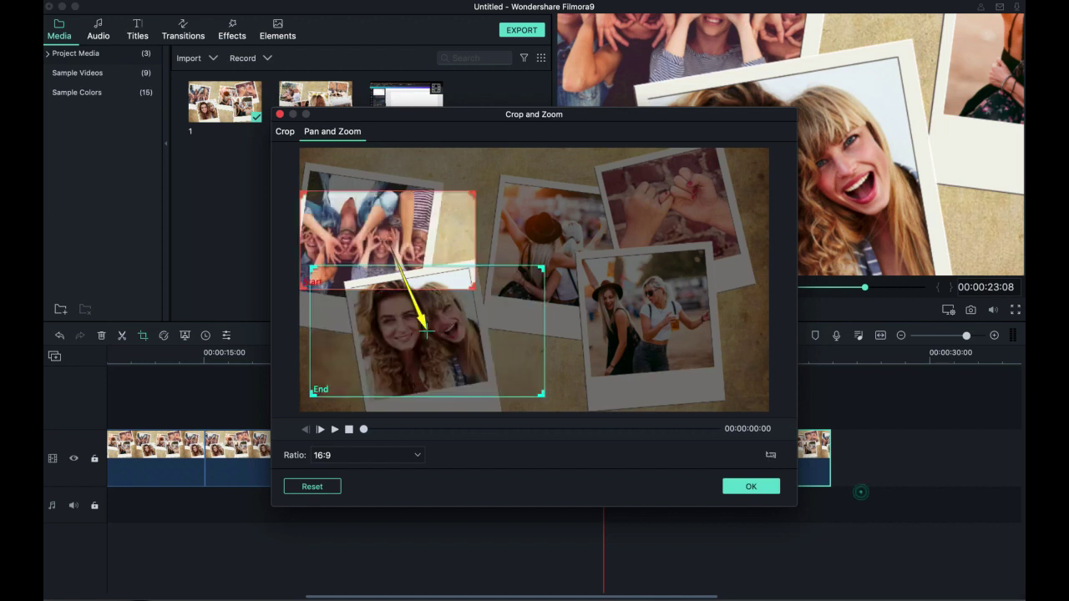
drag(426, 332, 651, 214)
drag(534, 279, 218, 417)
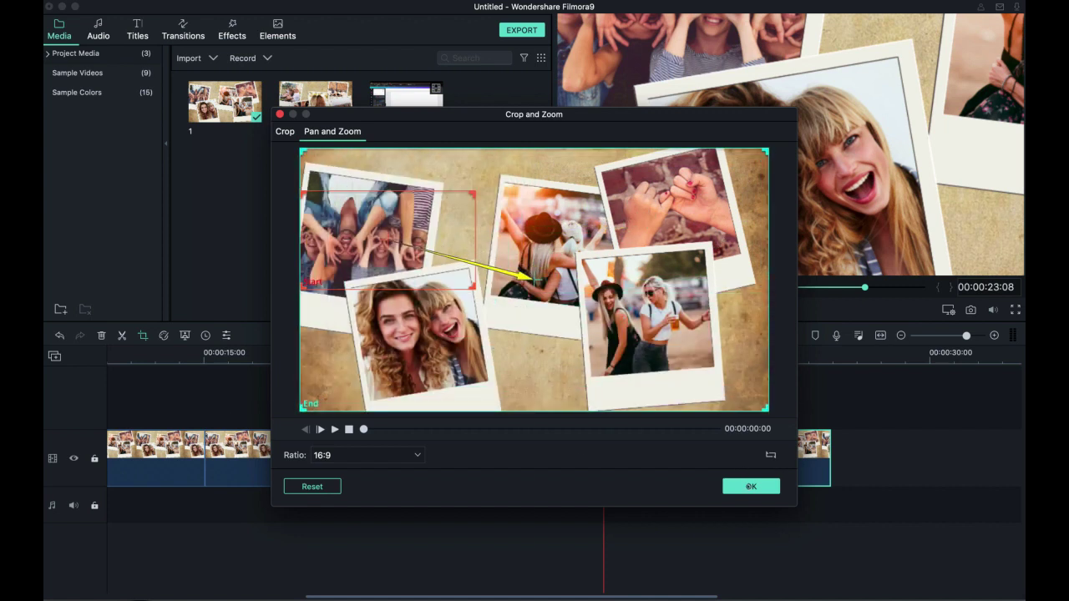
click(749, 486)
click(613, 398)
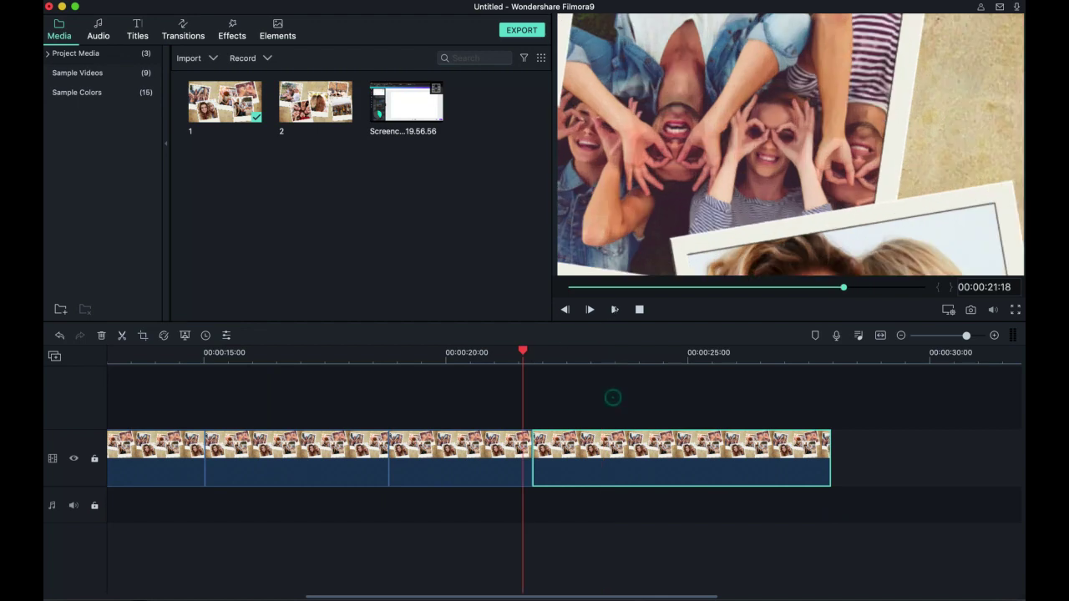
key(space)
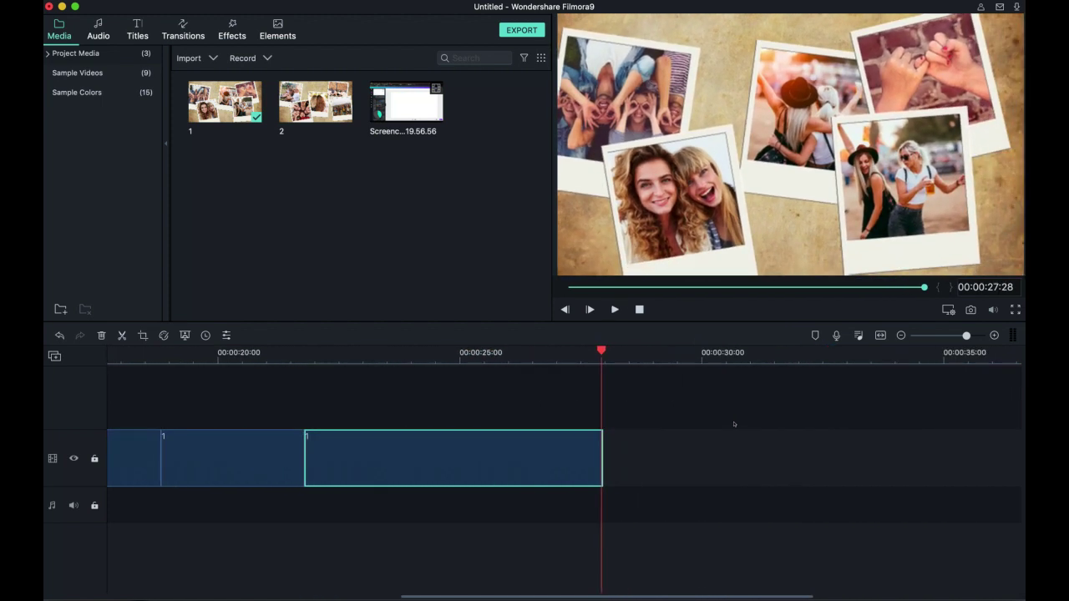
- Append collage image 2 after the last clip and add a Push transition between the two collages
drag(316, 105, 531, 451)
click(518, 367)
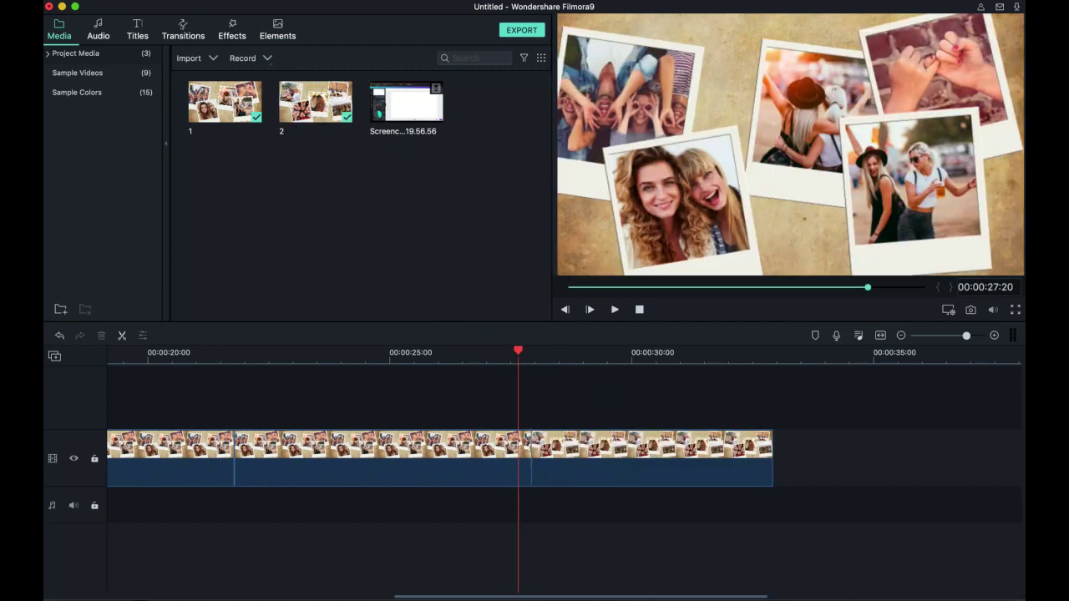
click(183, 31)
drag(340, 164, 375, 221)
mouse_move(622, 460)
mouse_down()
mouse_move(680, 460)
mouse_move(610, 460)
mouse_up()
drag(308, 157, 412, 358)
- Play back the Push transition and split the image 2 clip just after it at 00:00:28:26
click(615, 310)
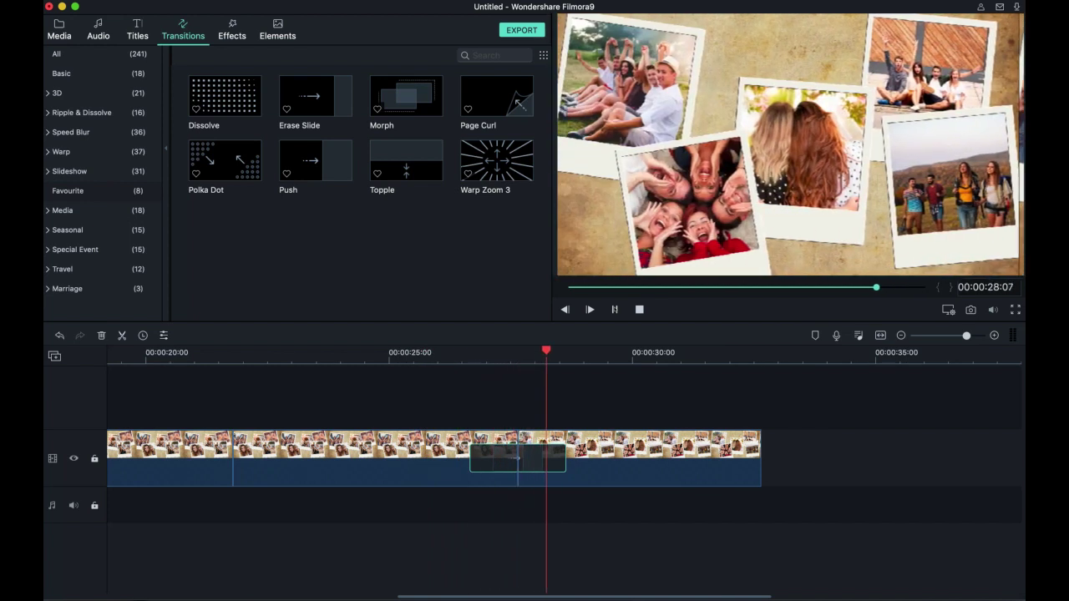
click(704, 346)
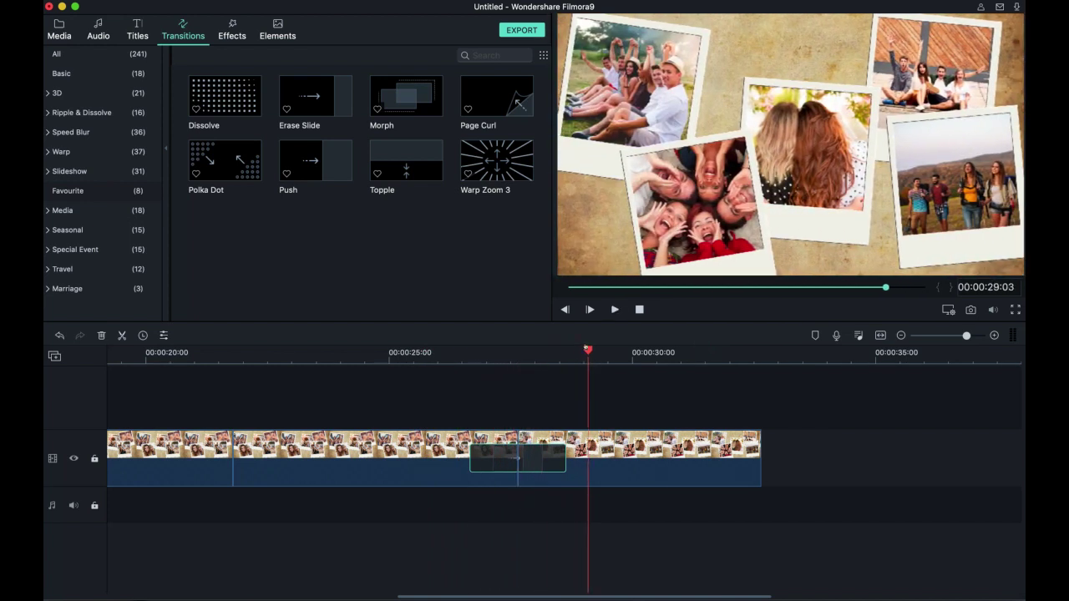
drag(589, 348, 555, 351)
key(Right)
key(Right)
key(Right)
key(Right)
key(Right)
key(Right)
key(Right)
key(Right)
key(Right)
key(Right)
key(Right)
key(Right)
key(Right)
key(Right)
key(Right)
key(Right)
click(588, 434)
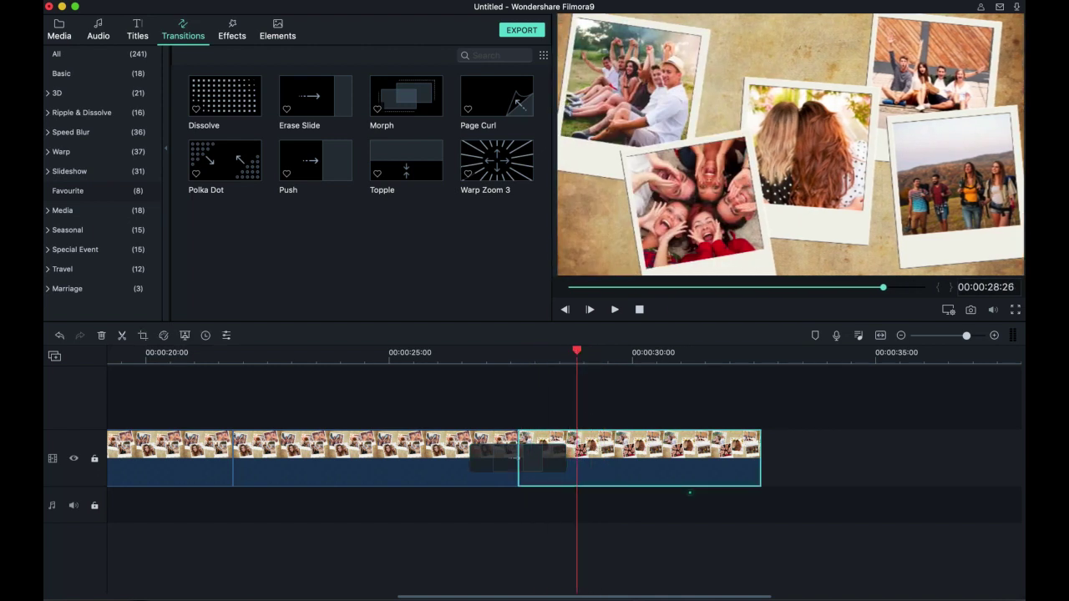
click(122, 336)
scroll(673, 415, right, 3)
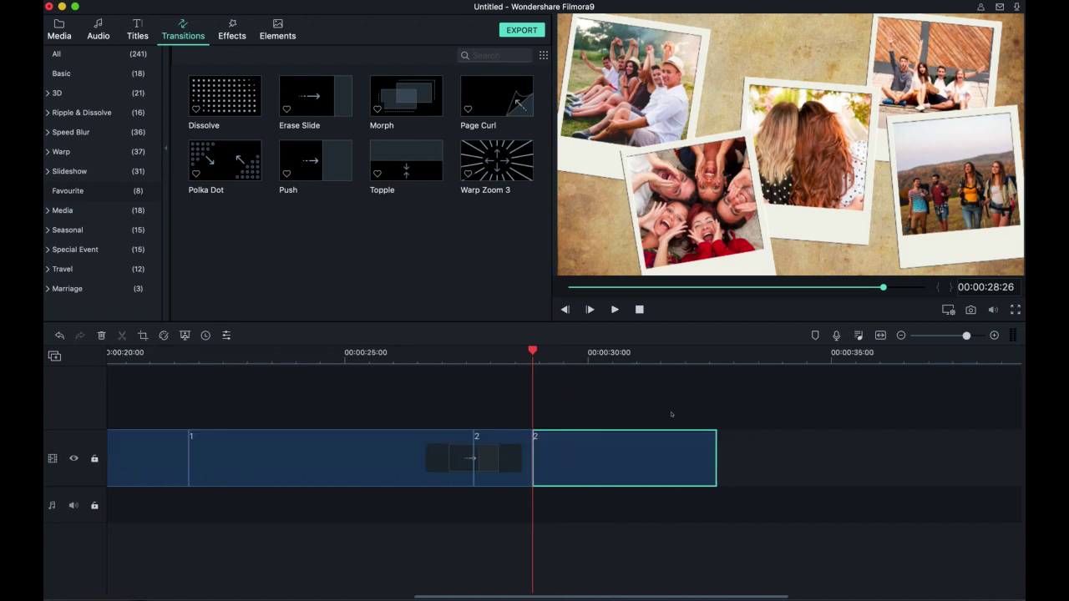
- Set the crop ratio to 16:9 for the second piece of the image 2 clip
click(521, 352)
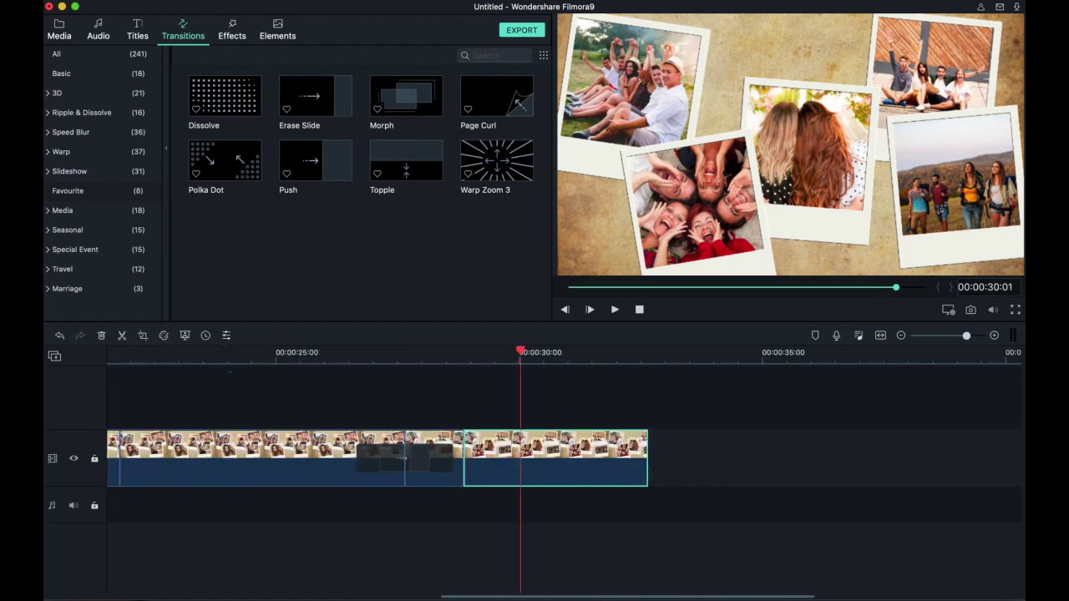
click(143, 336)
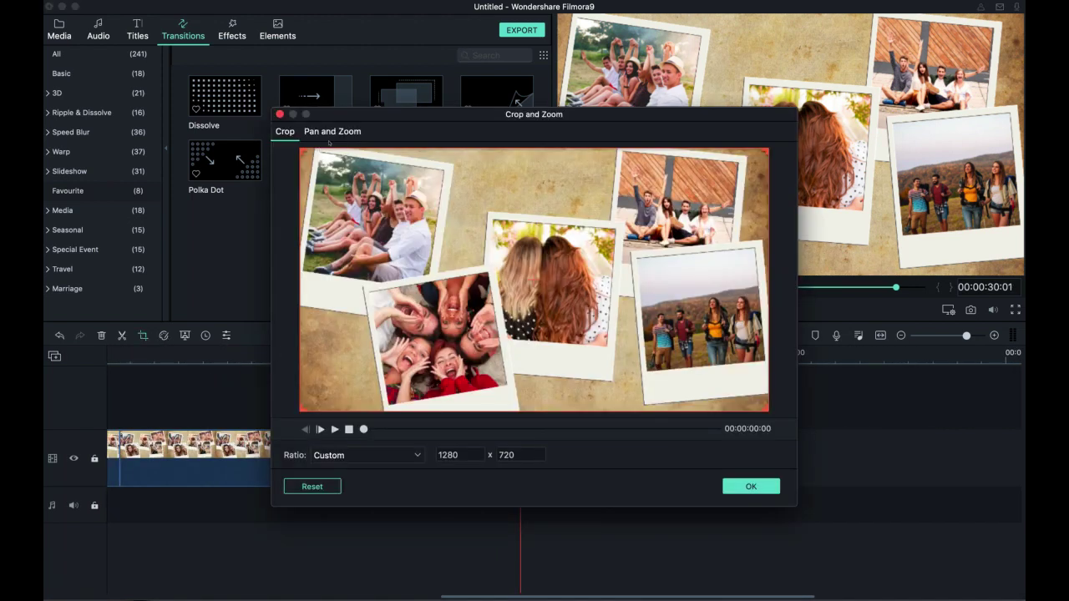
click(358, 458)
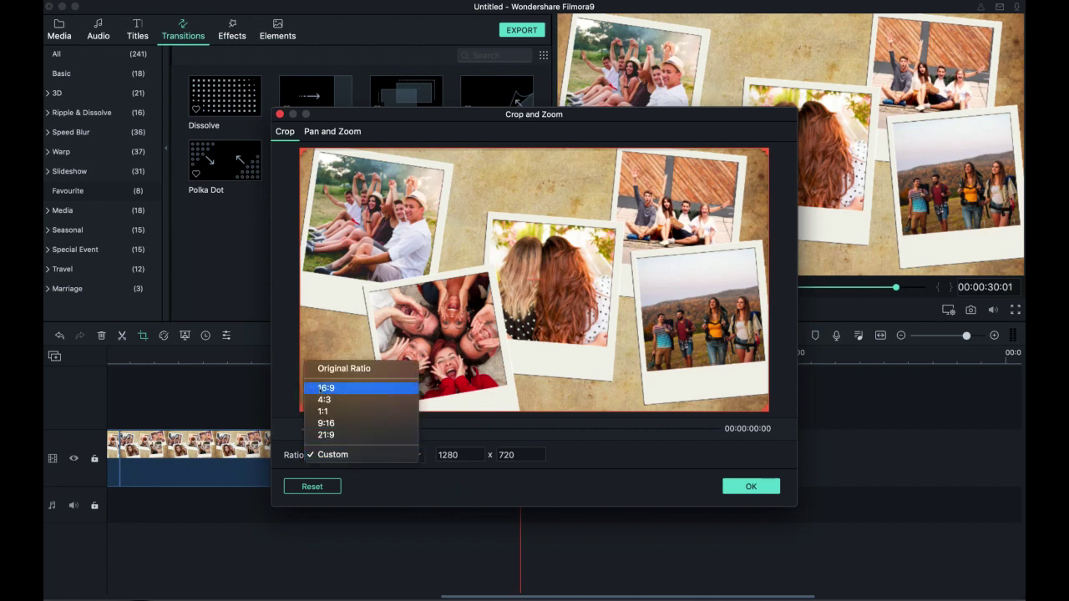
click(336, 389)
- Resize the Pan and Zoom end frame and place it over the lower-left Polaroid of friends lying in a circle, then apply it
click(334, 132)
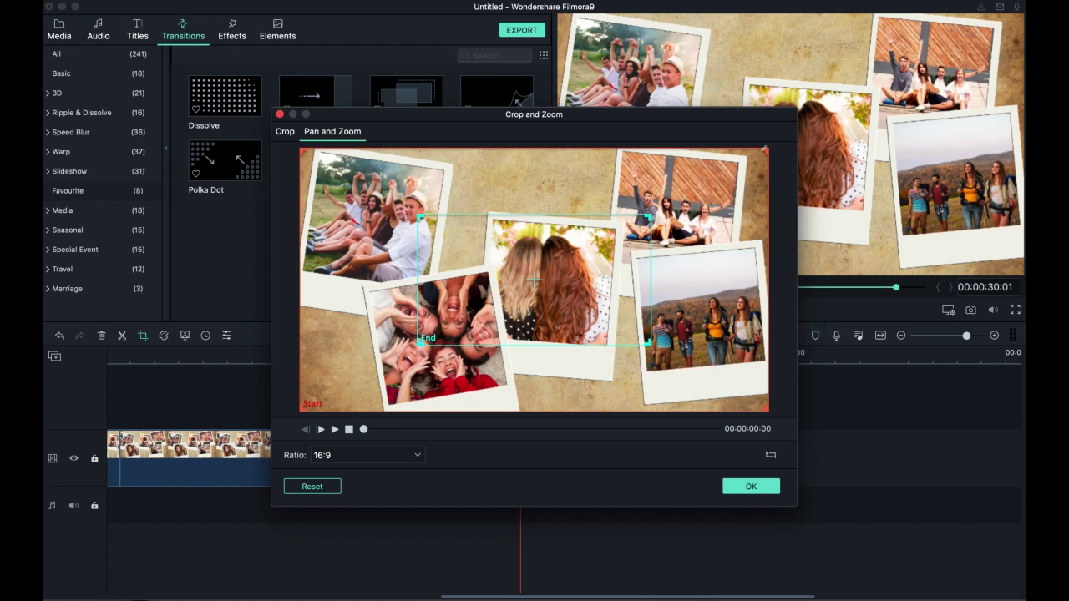
click(618, 232)
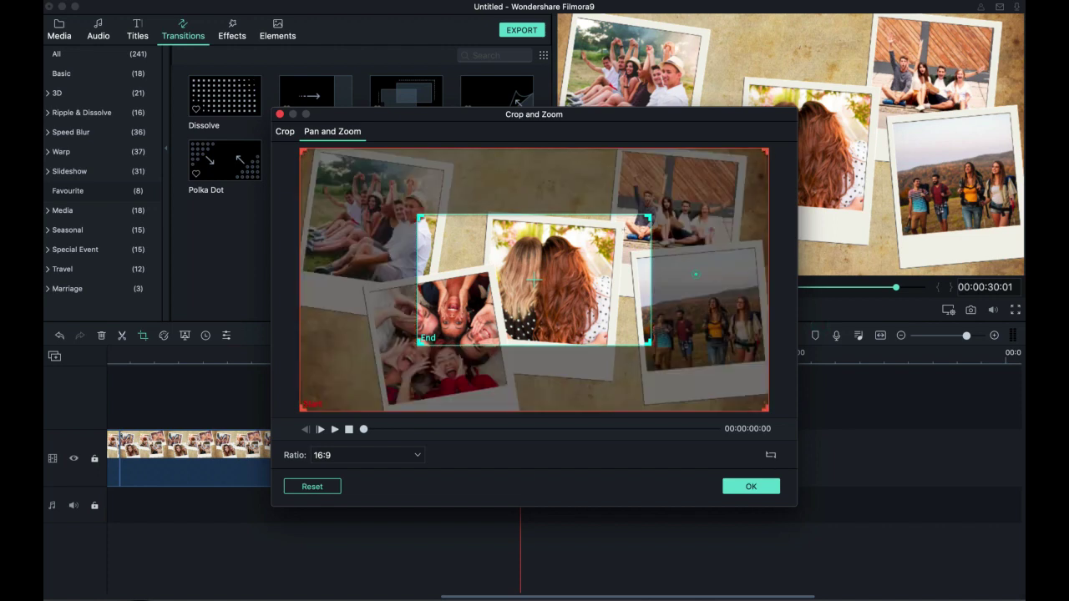
drag(650, 215, 631, 227)
drag(526, 285, 437, 338)
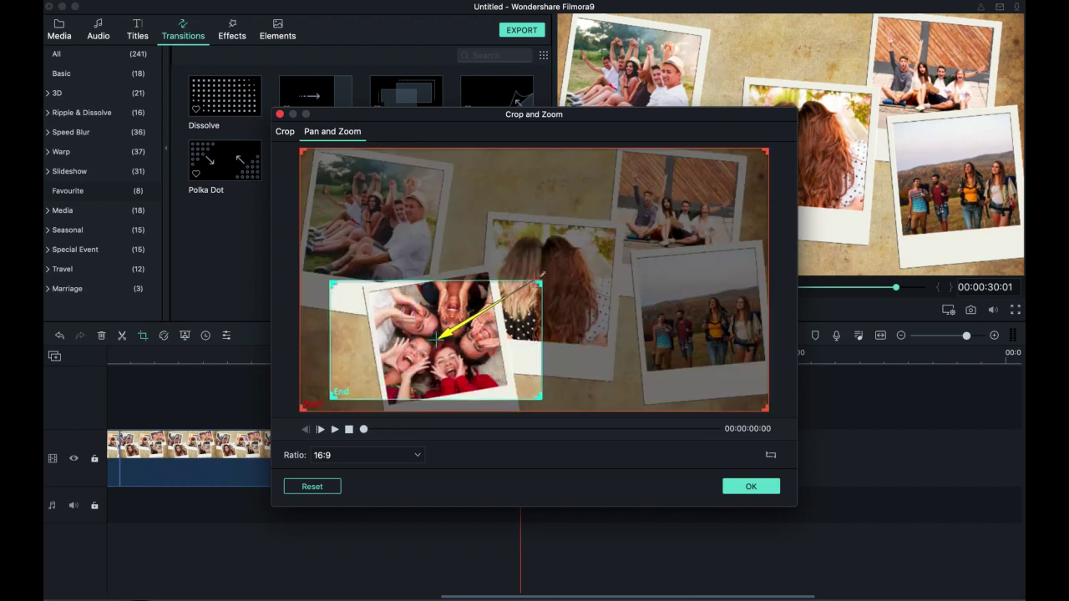
drag(541, 283, 574, 268)
drag(450, 338, 447, 341)
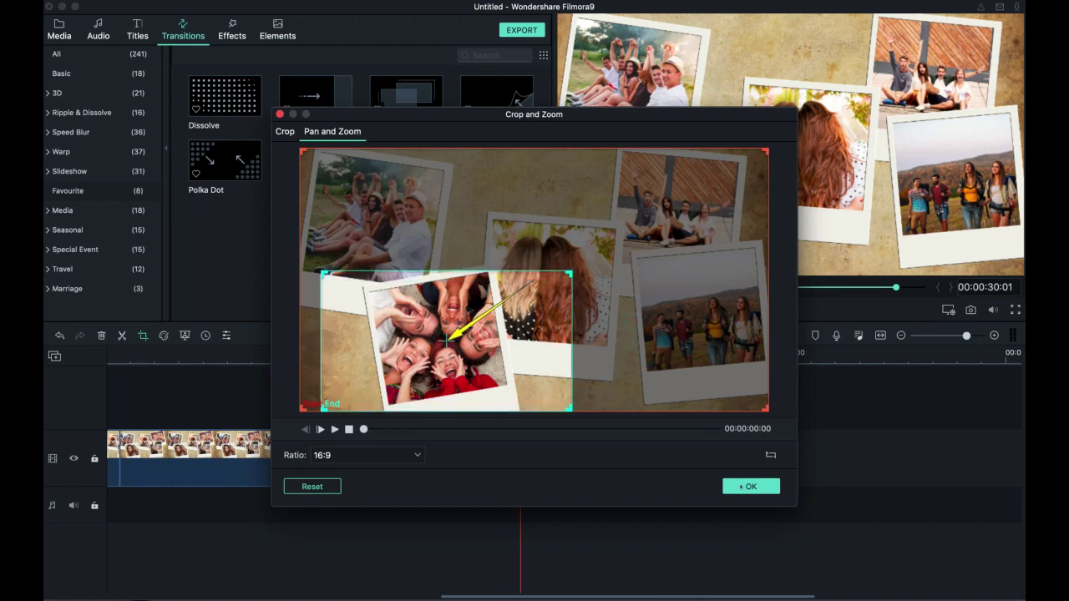
click(740, 486)
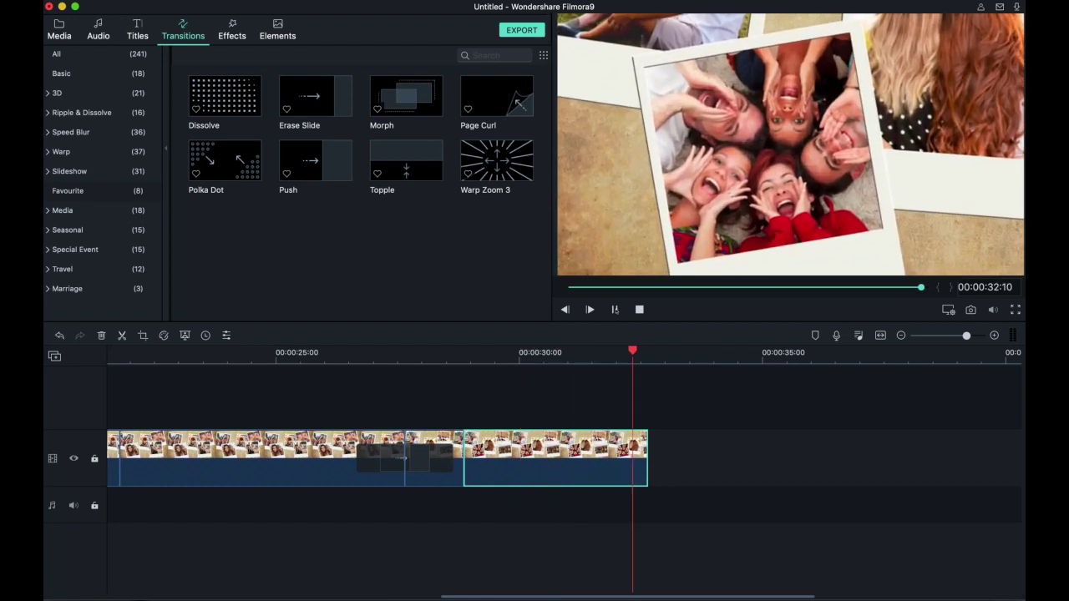
- Extend the last image 2 clip to about 00:00:36:26 and split it at 00:00:32:18
drag(646, 459, 853, 468)
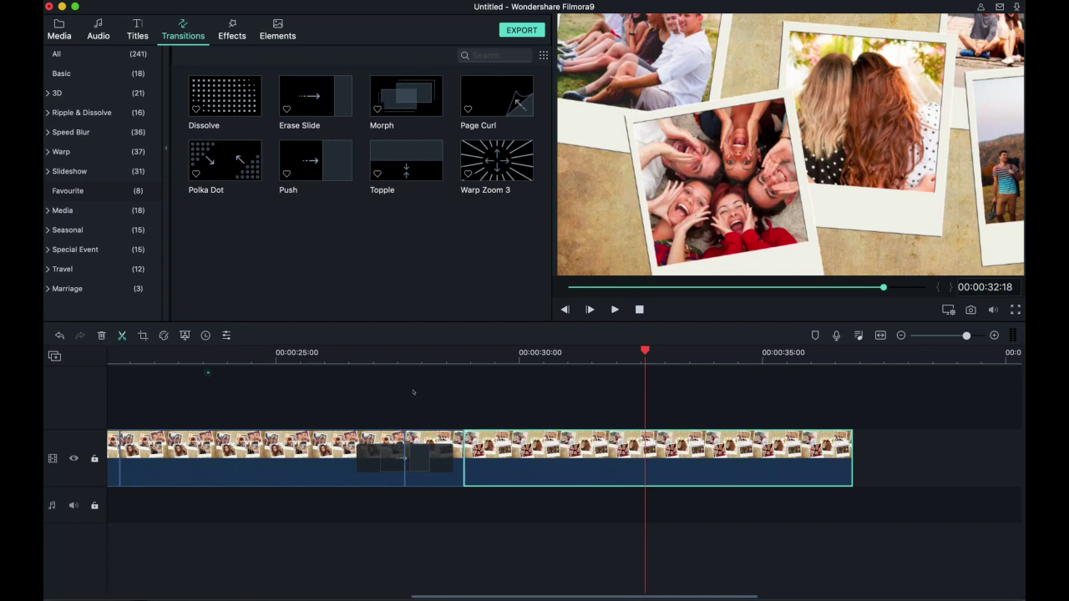
key(super+b)
click(729, 353)
scroll(729, 405, right, 5)
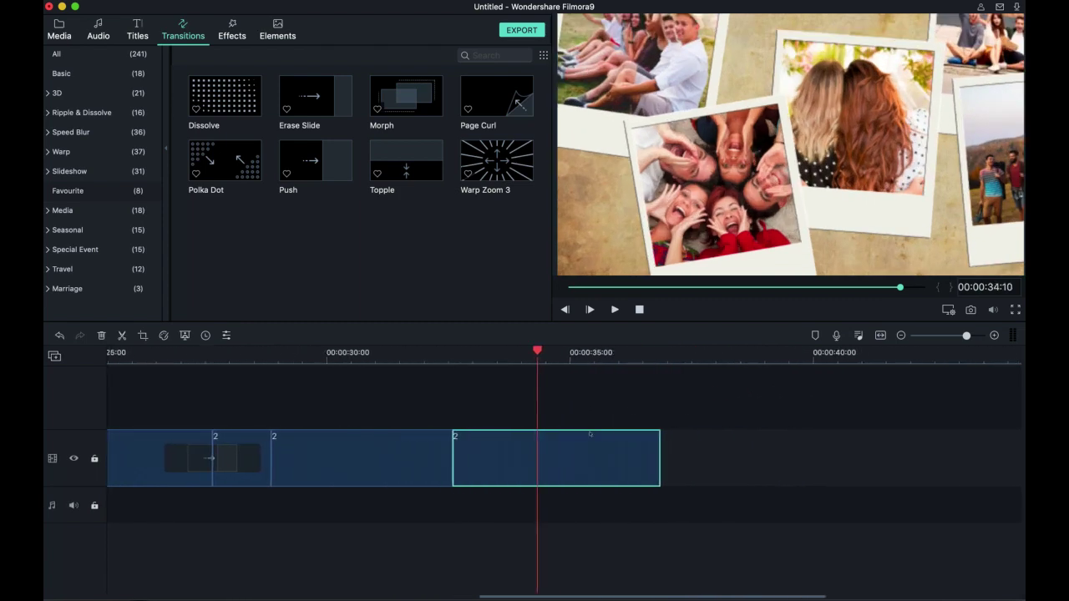
- Swap the new piece's Pan and Zoom frames, shrink the end frame onto the upper-left Polaroid of friends on the grass, and play back the pan
click(143, 335)
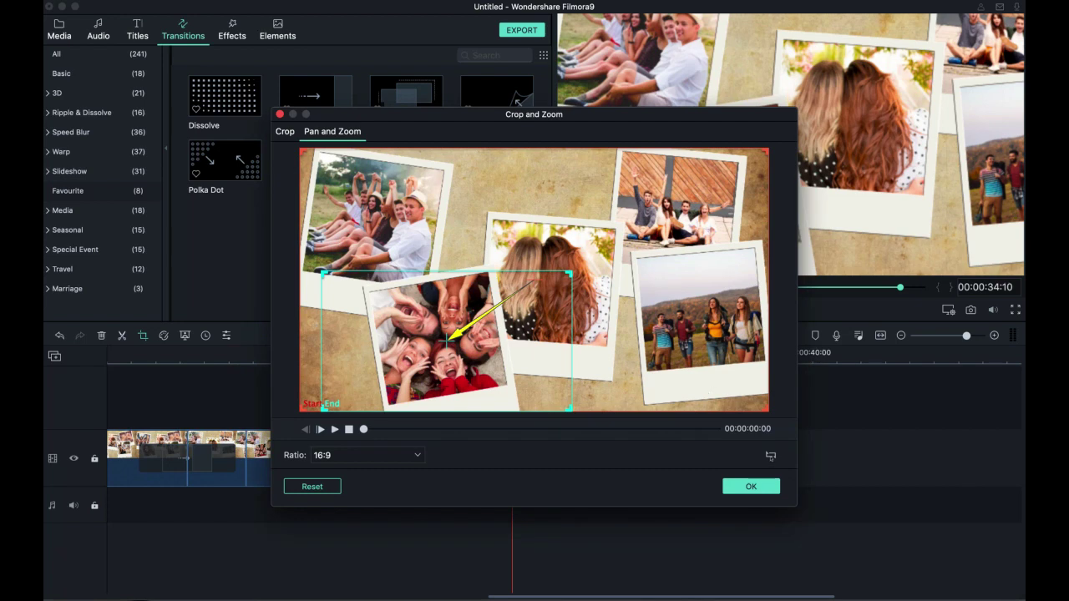
click(771, 456)
click(733, 362)
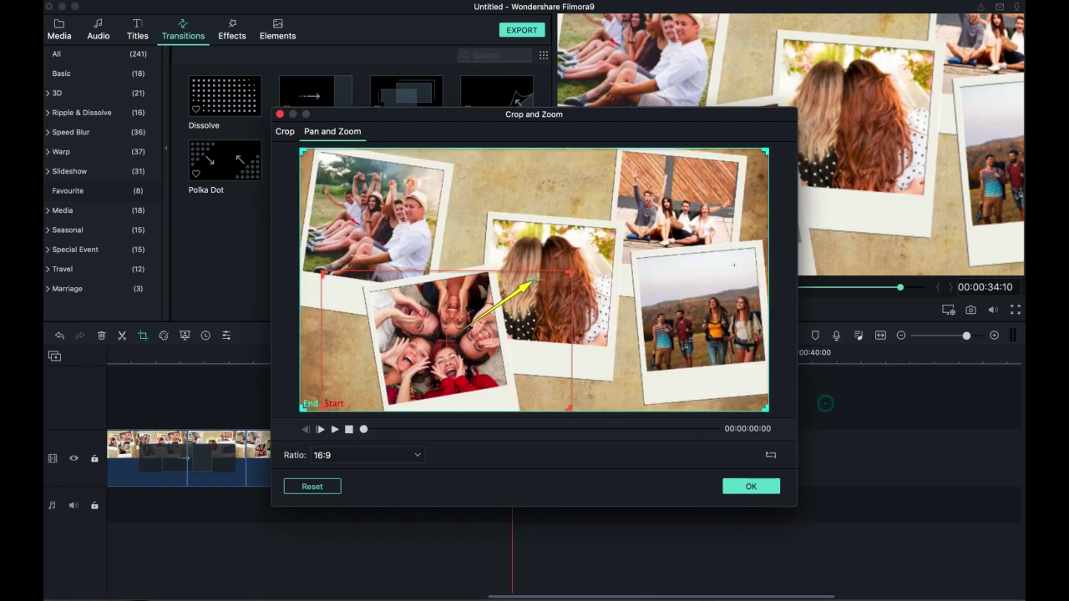
drag(765, 148, 515, 161)
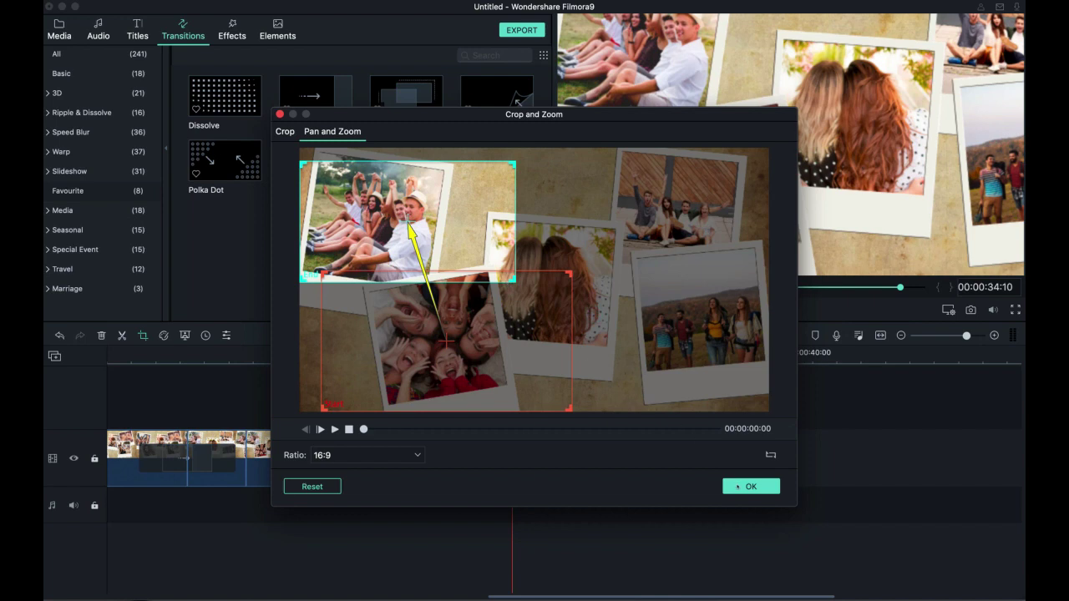
click(737, 486)
click(410, 352)
key(space)
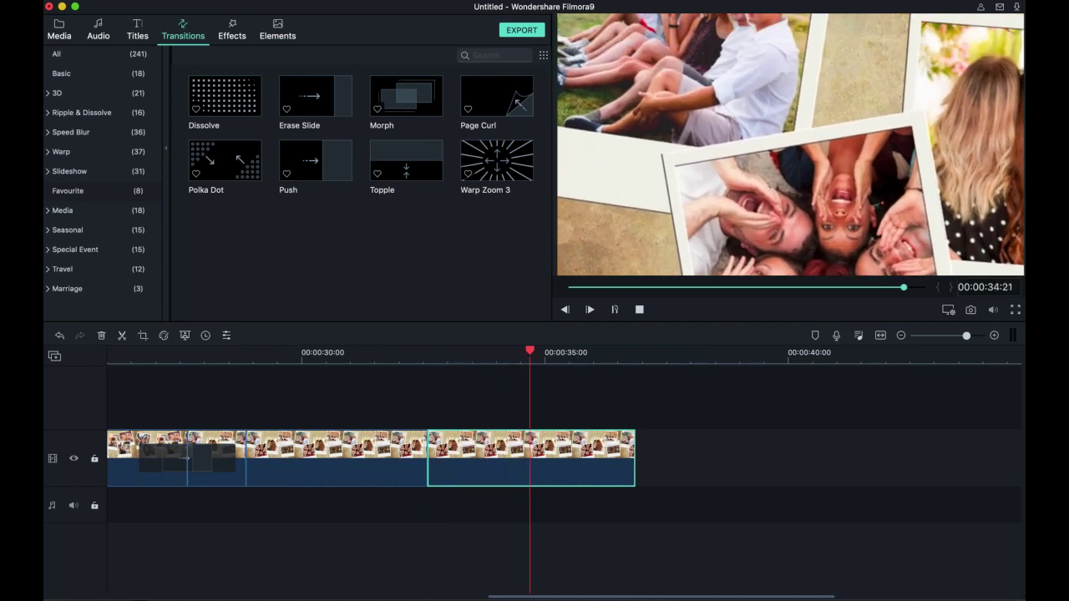
key(space)
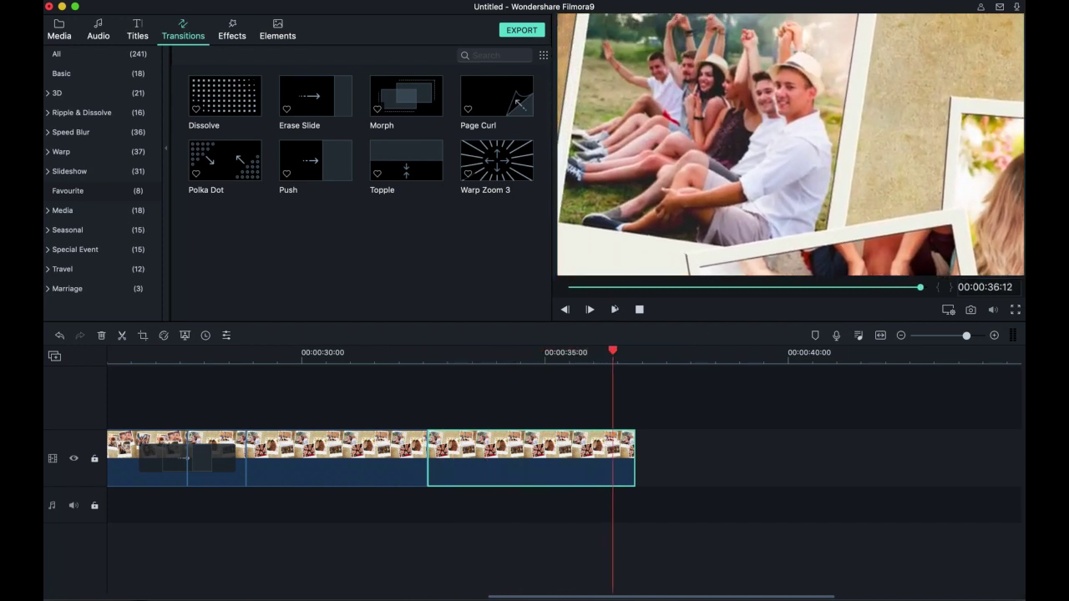
- Extend the last clip by about five seconds and split it at 00:00:36:26
scroll(612, 428, right, 5)
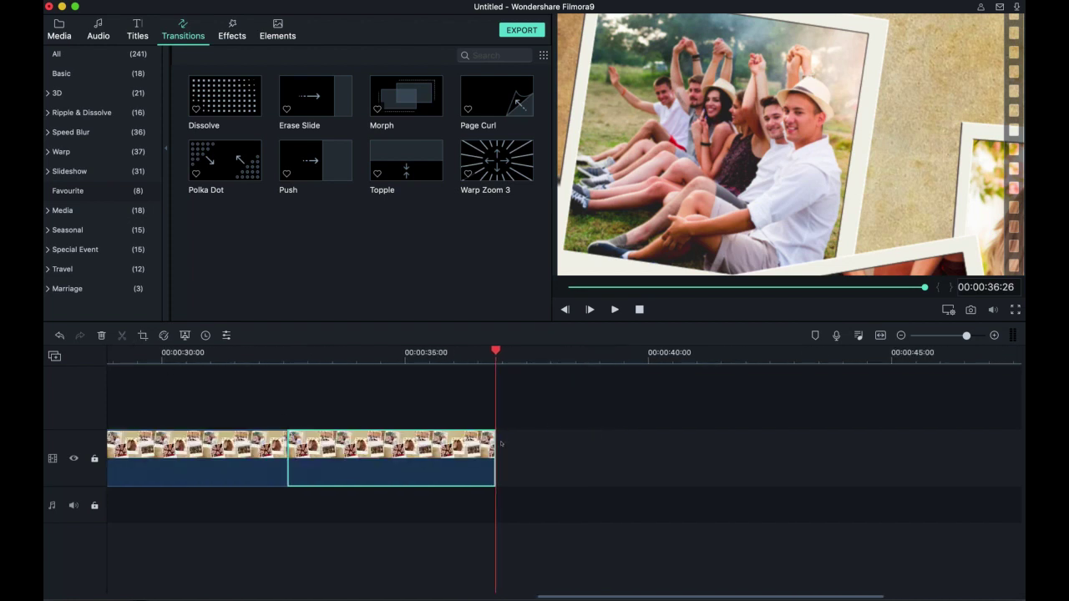
drag(494, 449, 735, 449)
click(129, 337)
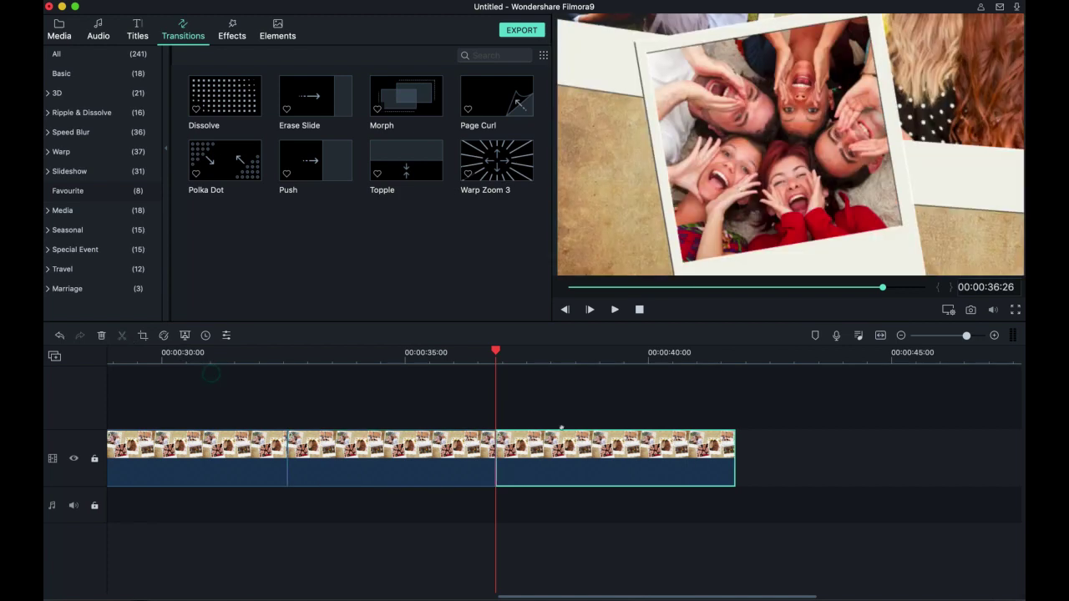
scroll(501, 382, right, 2)
click(545, 365)
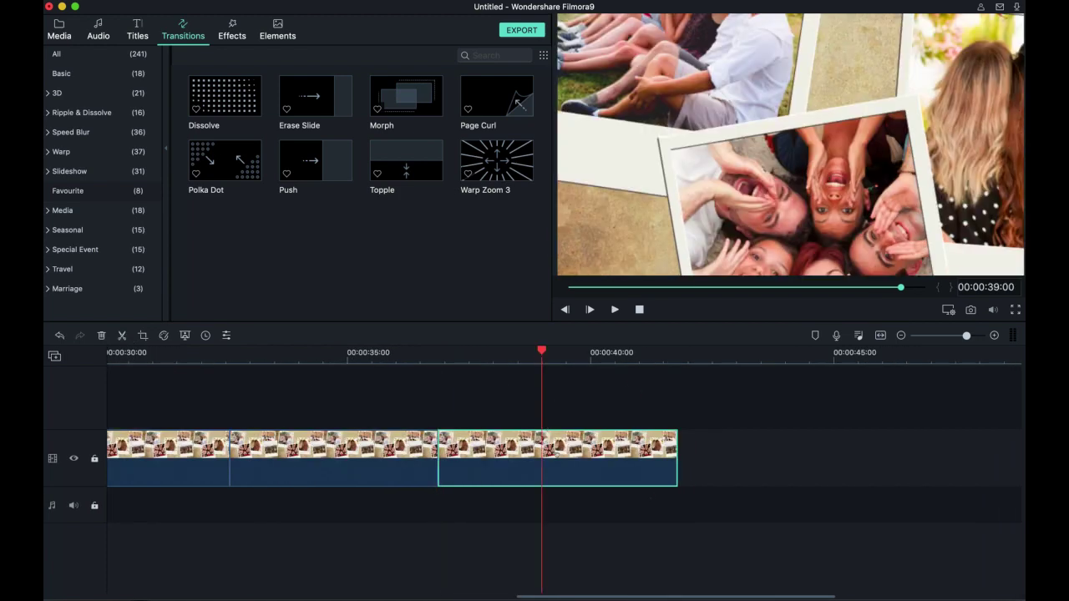
- Swap the newest clip's Pan and Zoom frames, fit the end frame around the upper-right Polaroid with the wooden wall, and play back the result
click(143, 335)
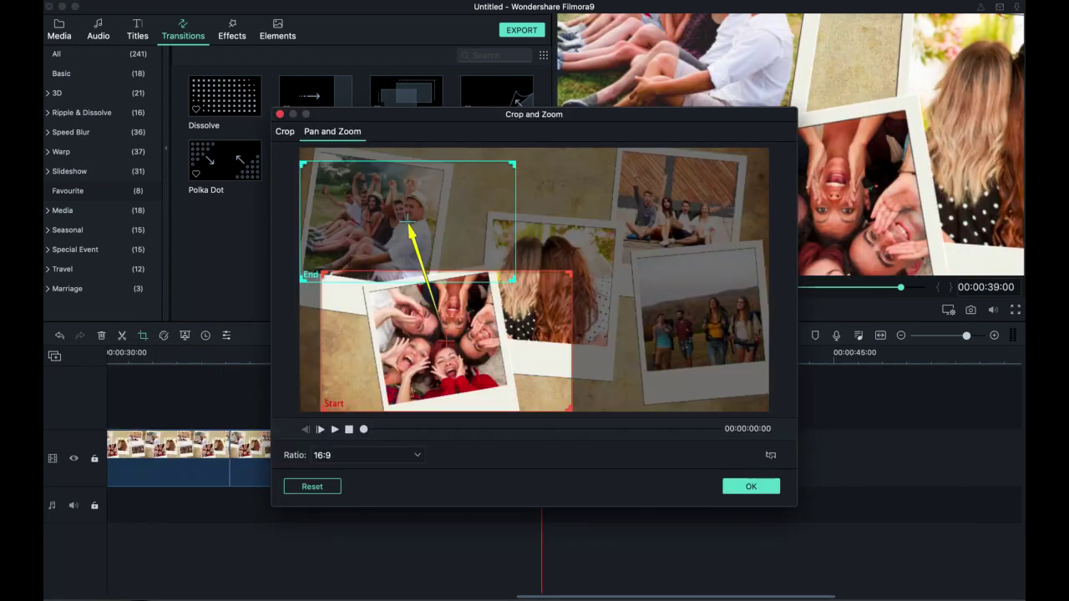
click(772, 456)
drag(454, 337, 643, 219)
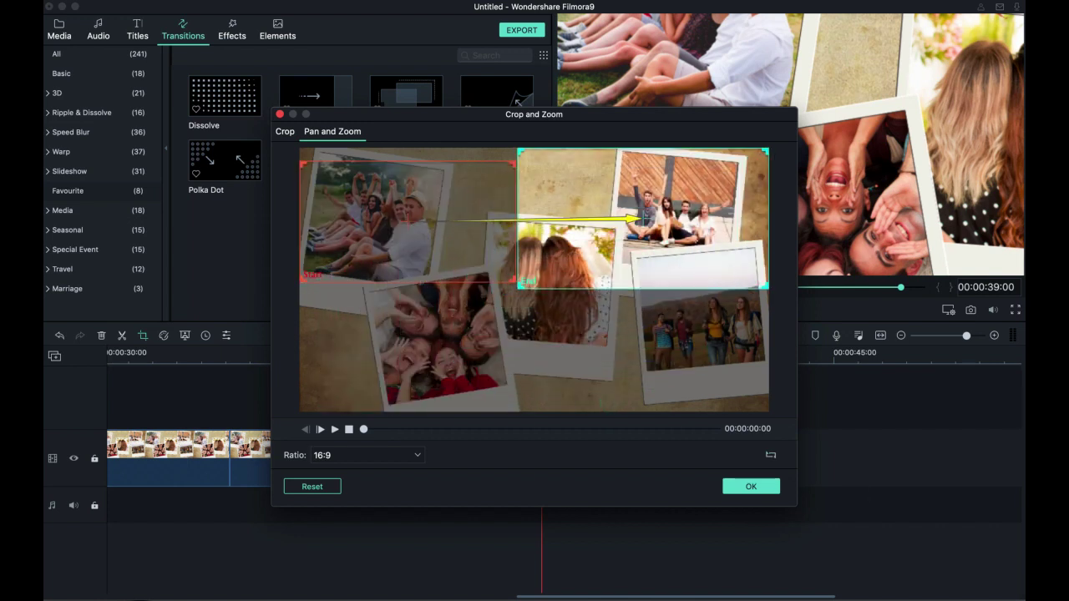
drag(520, 286, 562, 264)
click(751, 486)
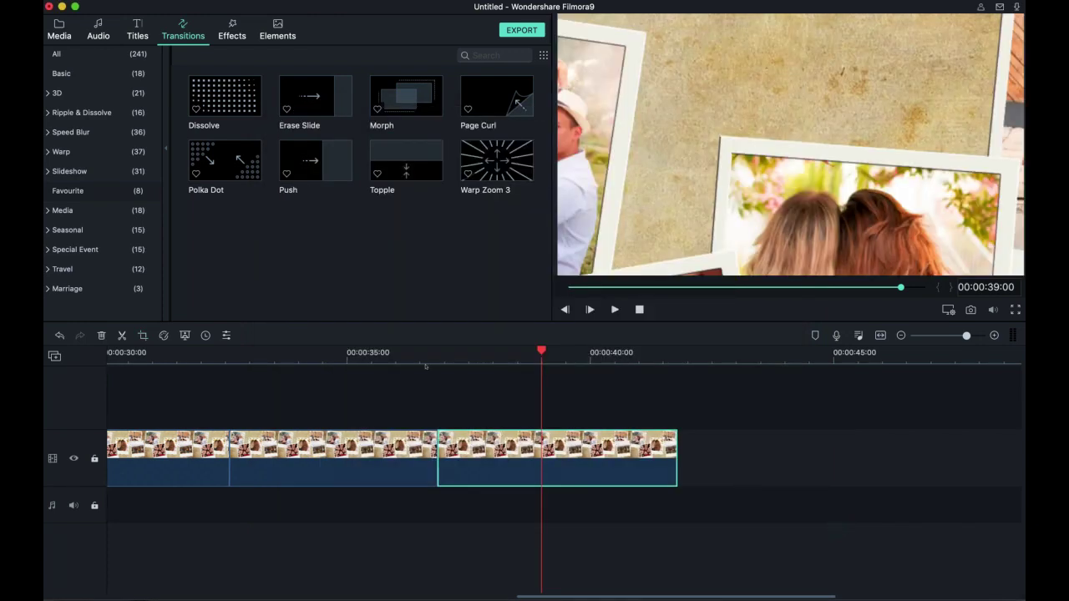
click(615, 309)
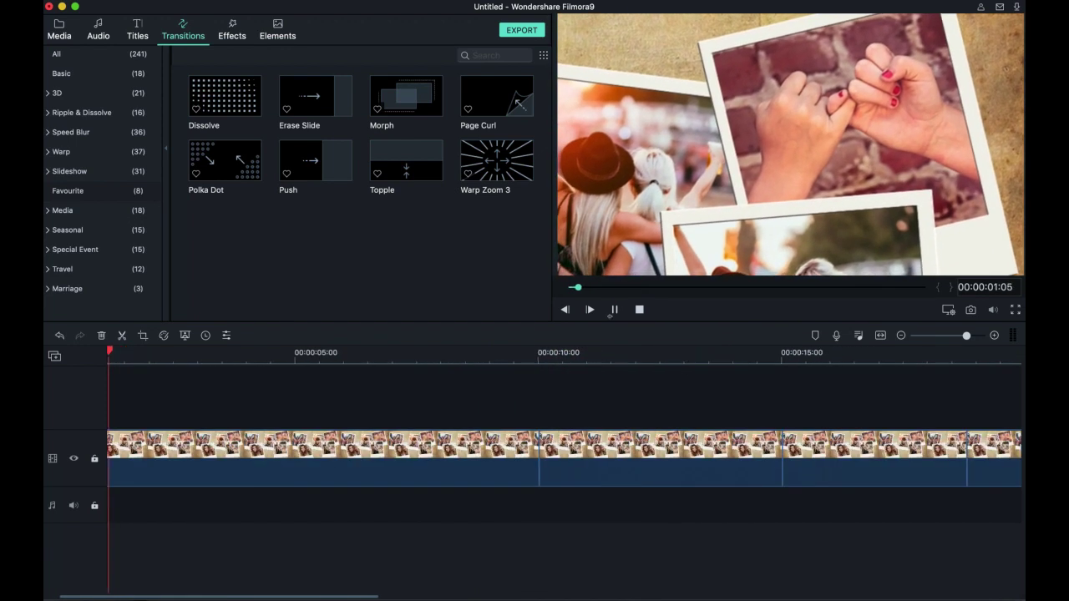
click(616, 310)
- Split the last clip at 00:00:41:17 and extend the new piece to about 00:00:48
drag(708, 354, 553, 360)
scroll(573, 379, right, 6)
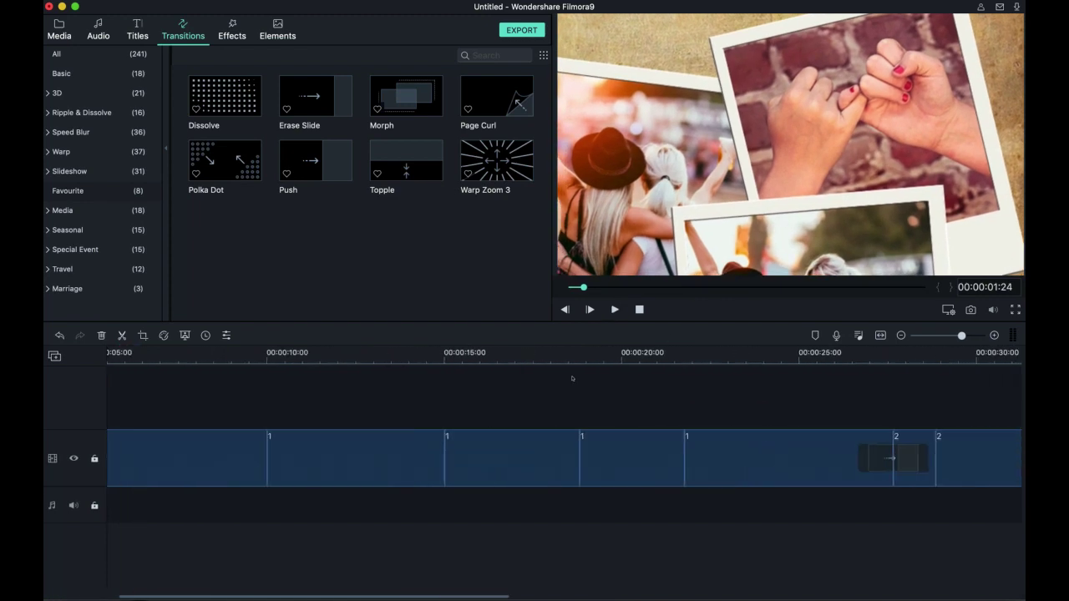
scroll(572, 379, right, 5)
click(657, 357)
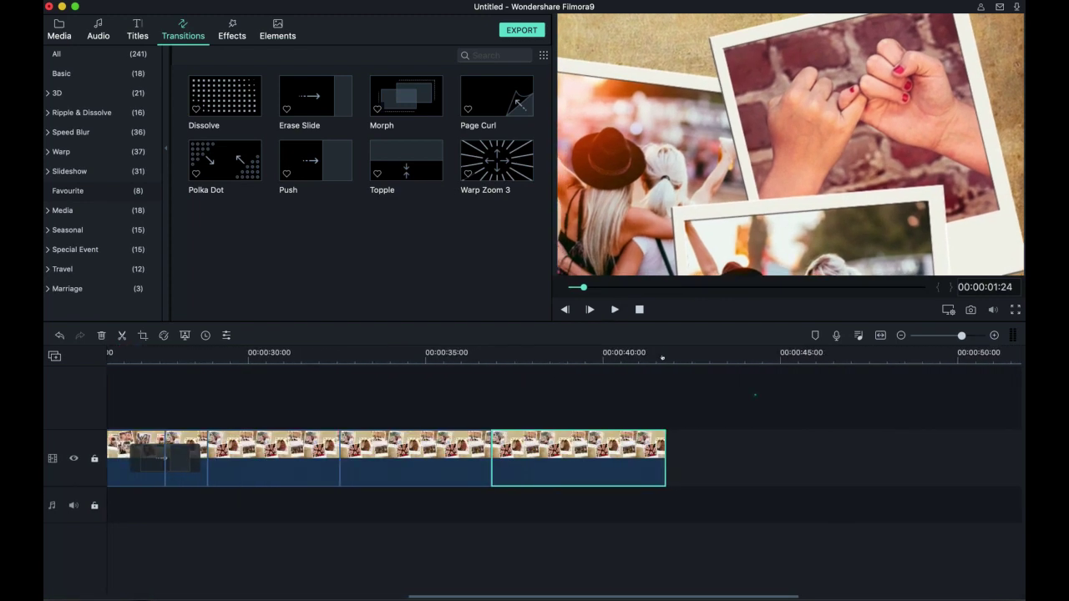
drag(655, 357, 651, 394)
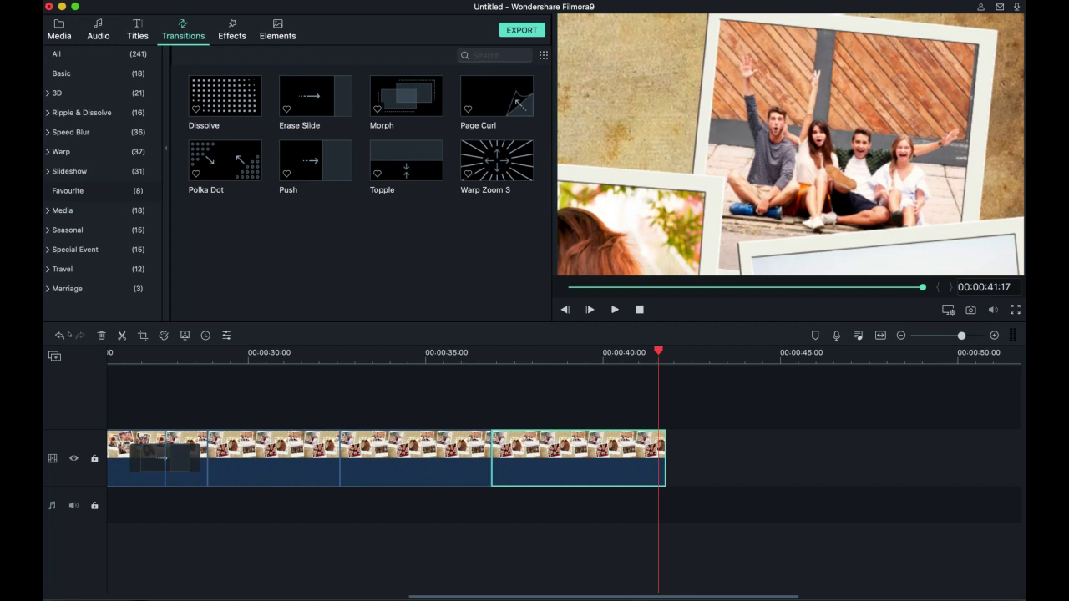
click(208, 374)
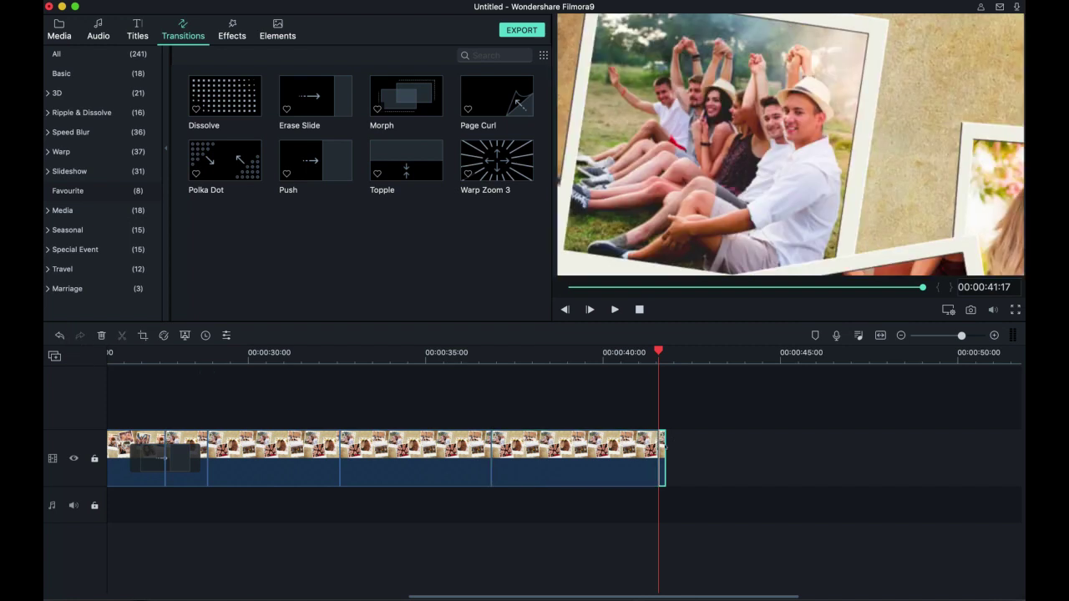
key(super+v)
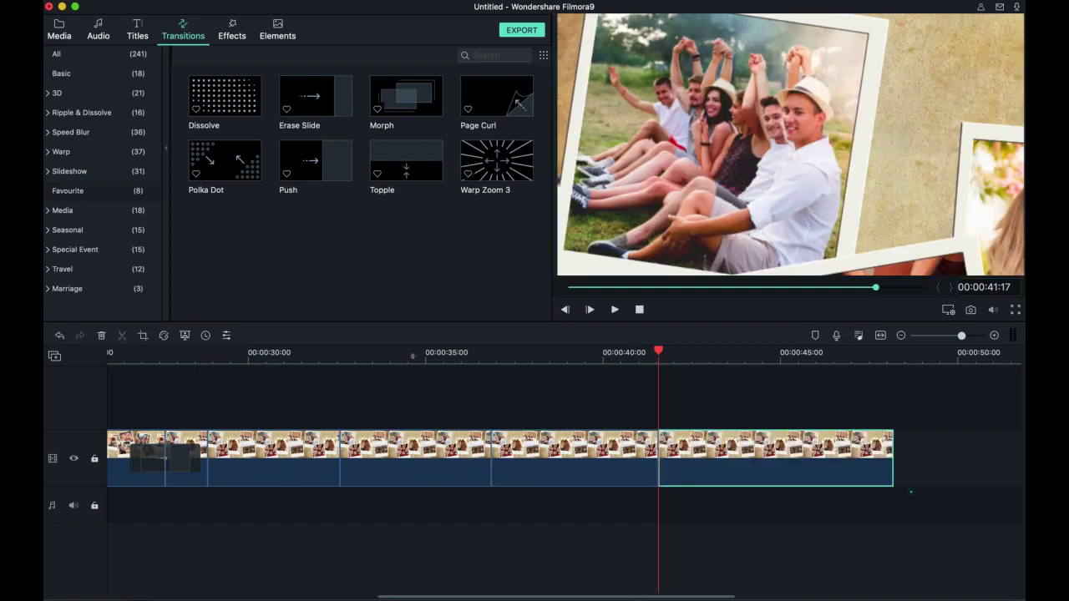
- Swap the extended clip's Pan and Zoom frames, fit the end frame around the lower-right hikers Polaroid, and play back the pan
click(143, 335)
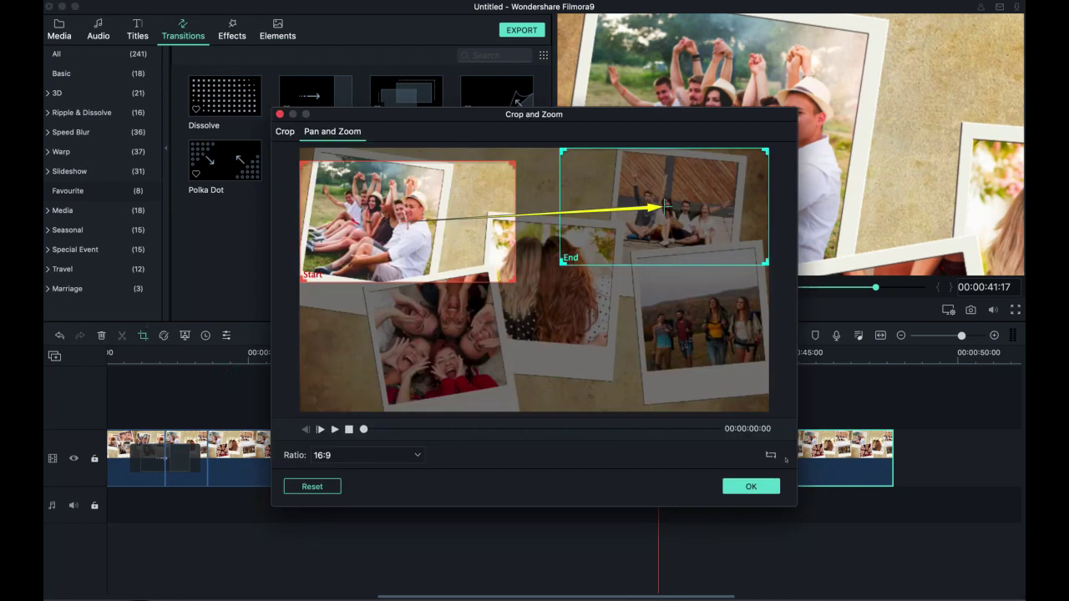
click(771, 456)
drag(381, 228, 660, 328)
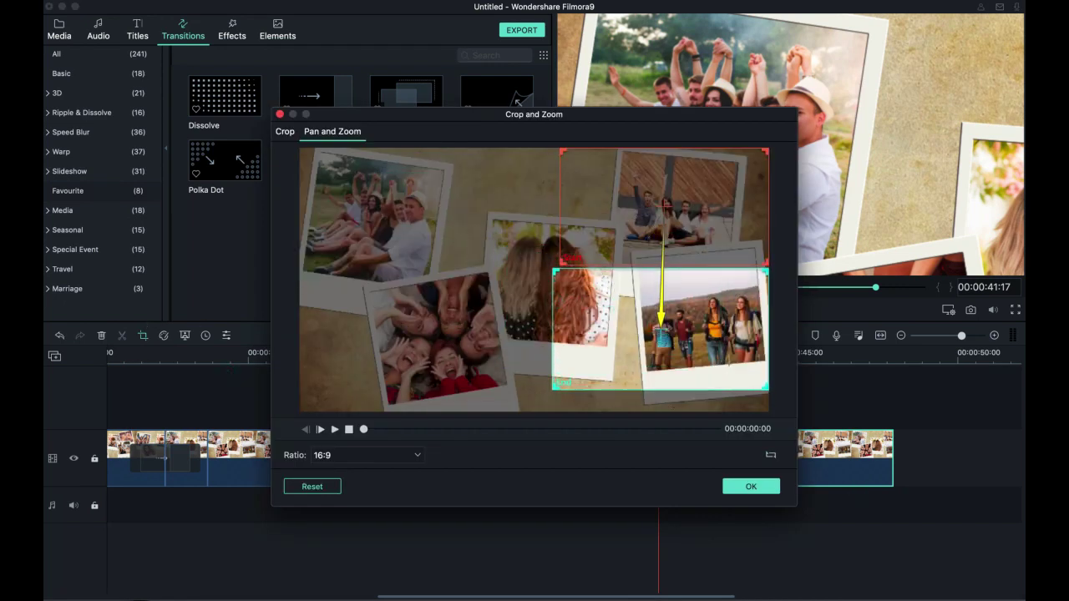
drag(553, 385, 582, 381)
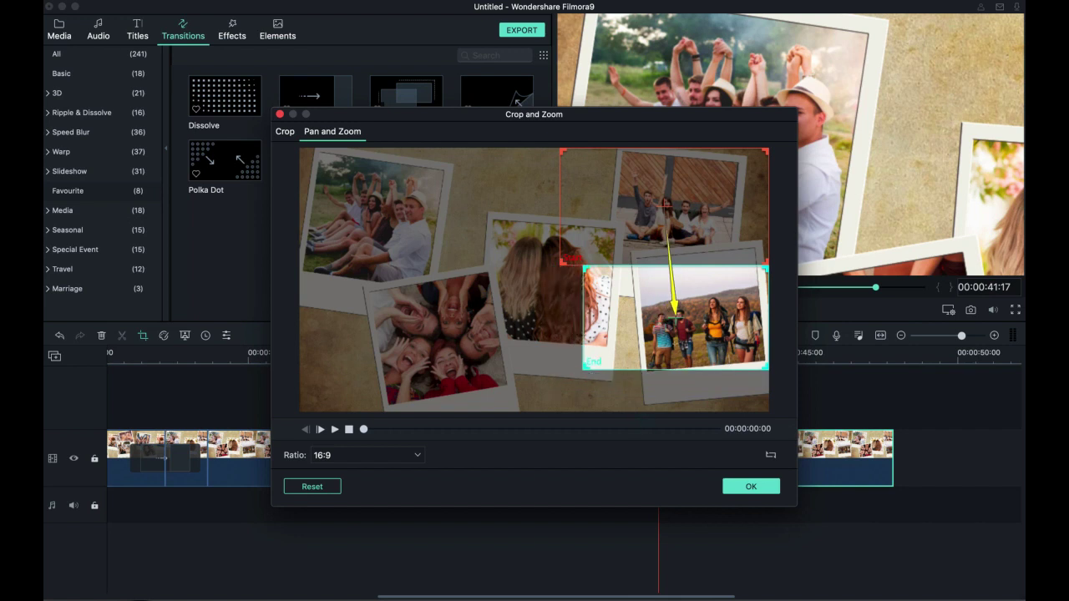
drag(769, 374, 769, 384)
click(749, 486)
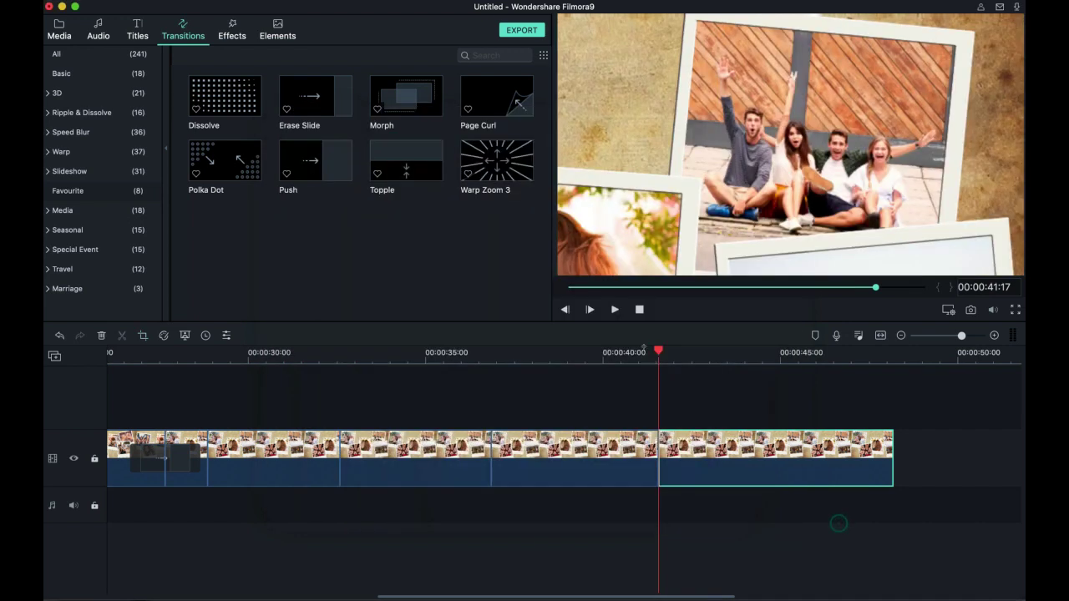
click(627, 353)
click(615, 313)
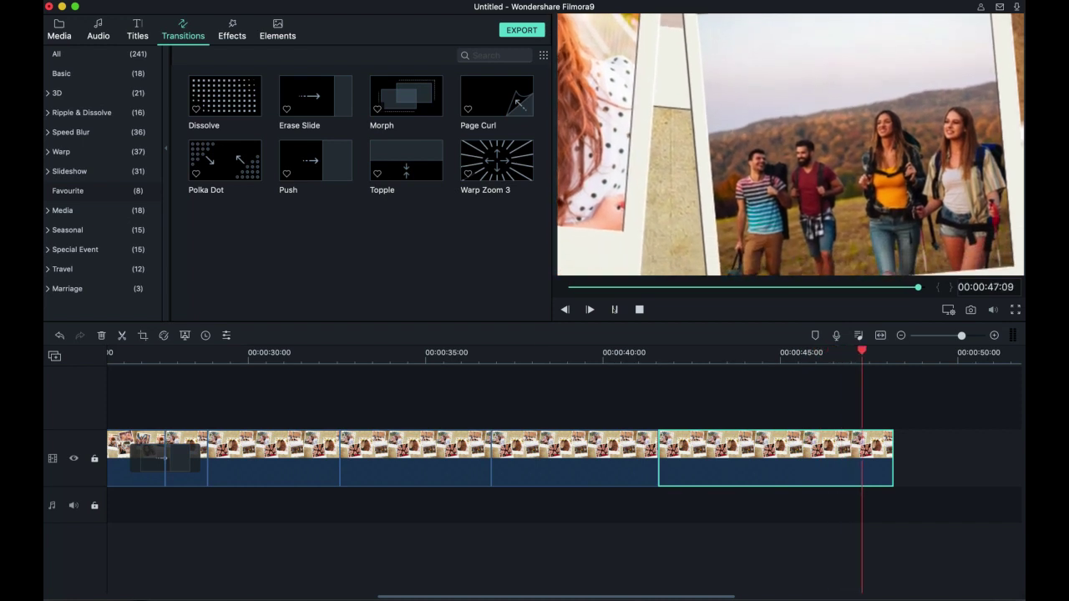
key(space)
- Split the last clip at 00:00:47:21 and extend the new piece to about 00:00:53
scroll(751, 449, right, 3)
scroll(749, 455, right, 2)
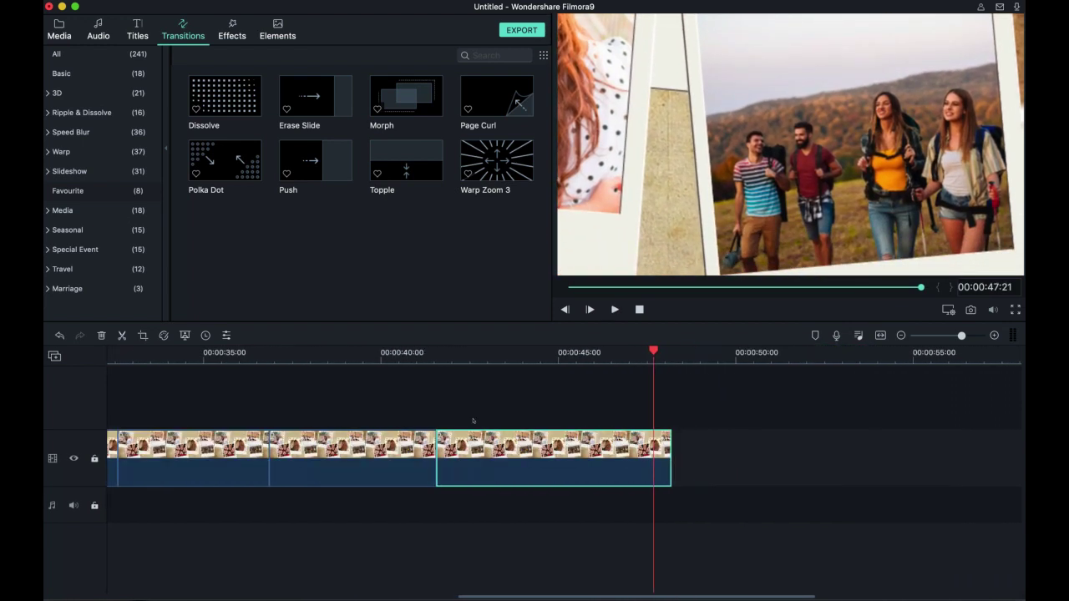
key(super+b)
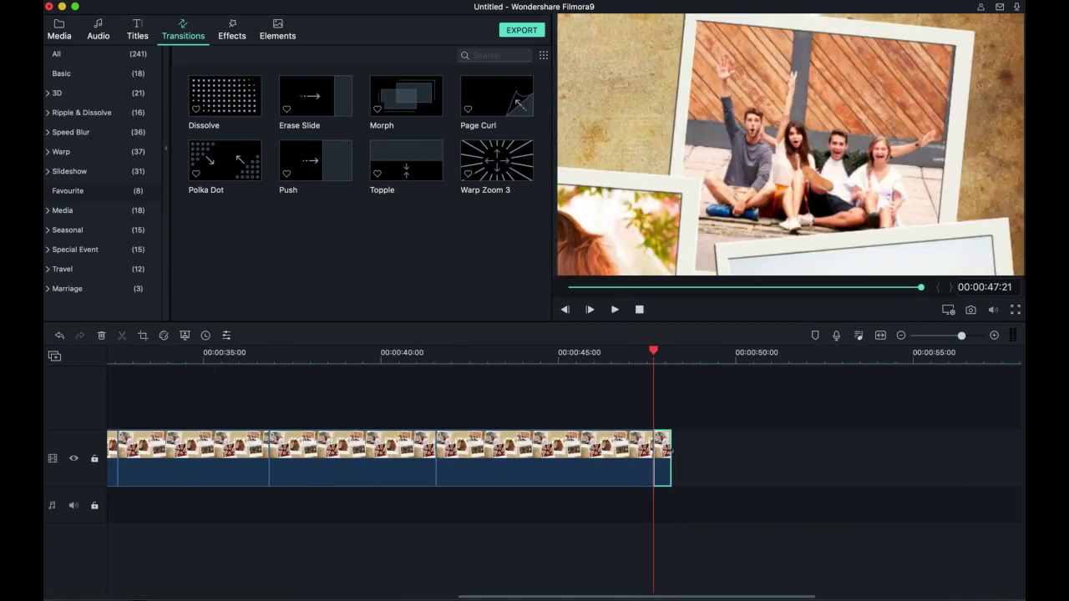
drag(671, 464, 850, 487)
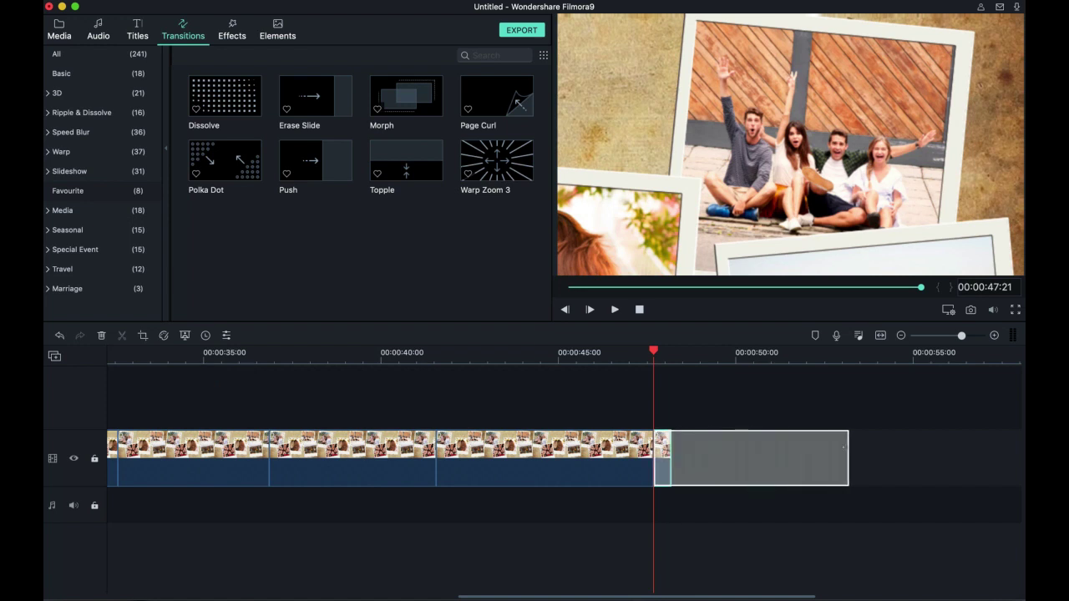
- Swap the final piece's Pan and Zoom frames and move the end frame over the centre Polaroid of two women seen from behind
click(142, 335)
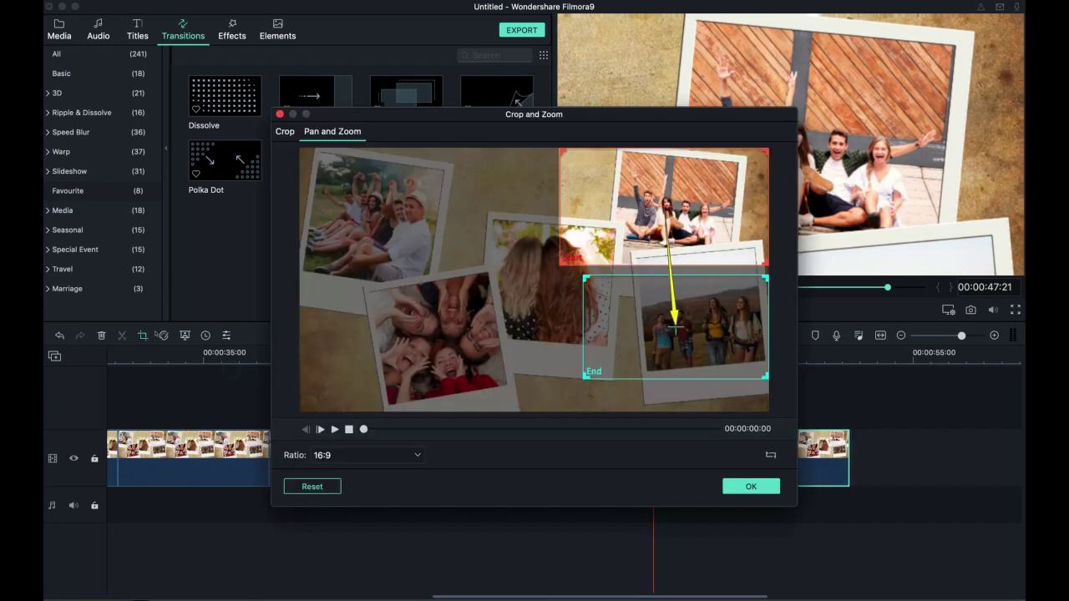
click(769, 453)
drag(664, 204, 547, 279)
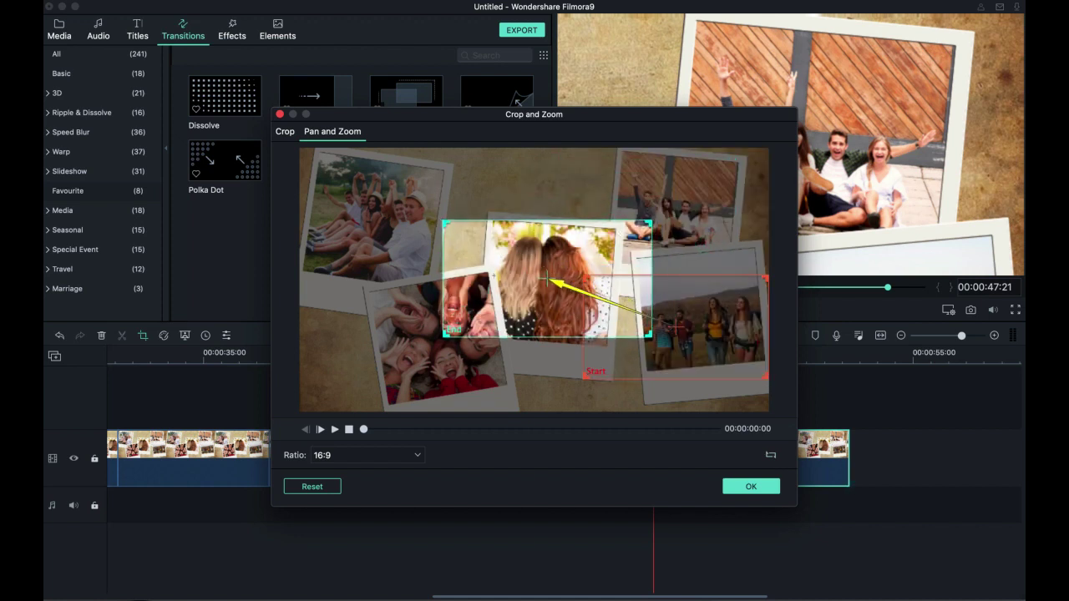
click(743, 485)
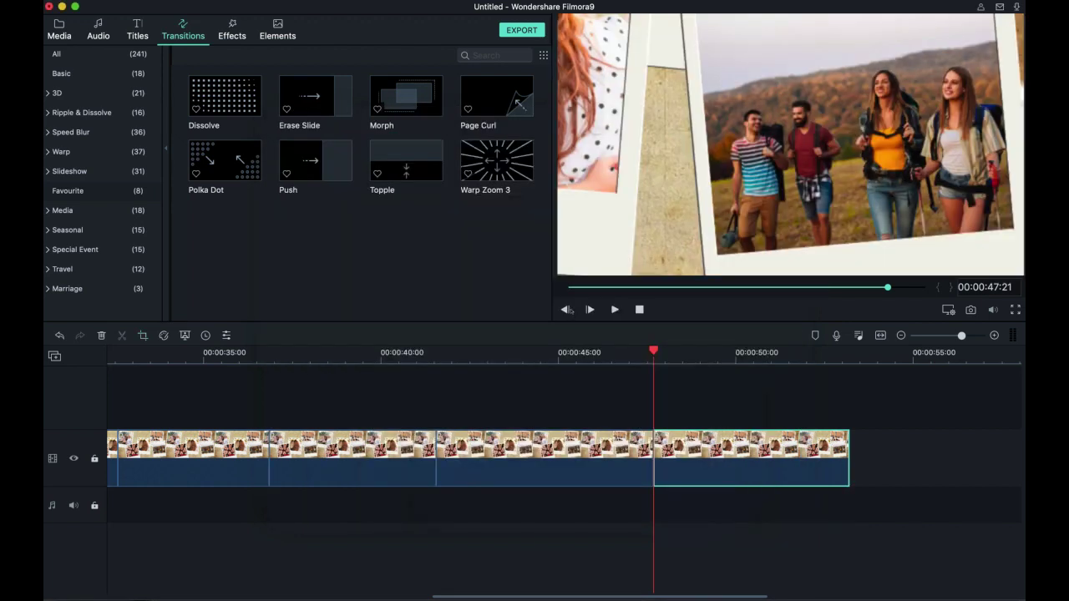
- Play back the last pan, split the clip at 00:00:53:03, and extend the new piece to about 00:01:00:14
key(space)
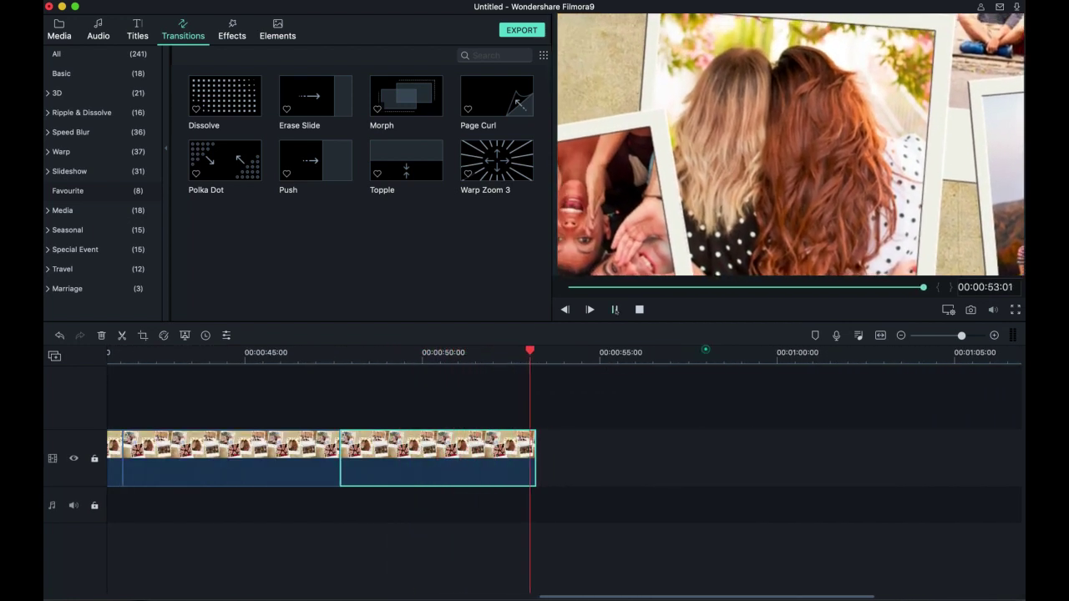
click(215, 371)
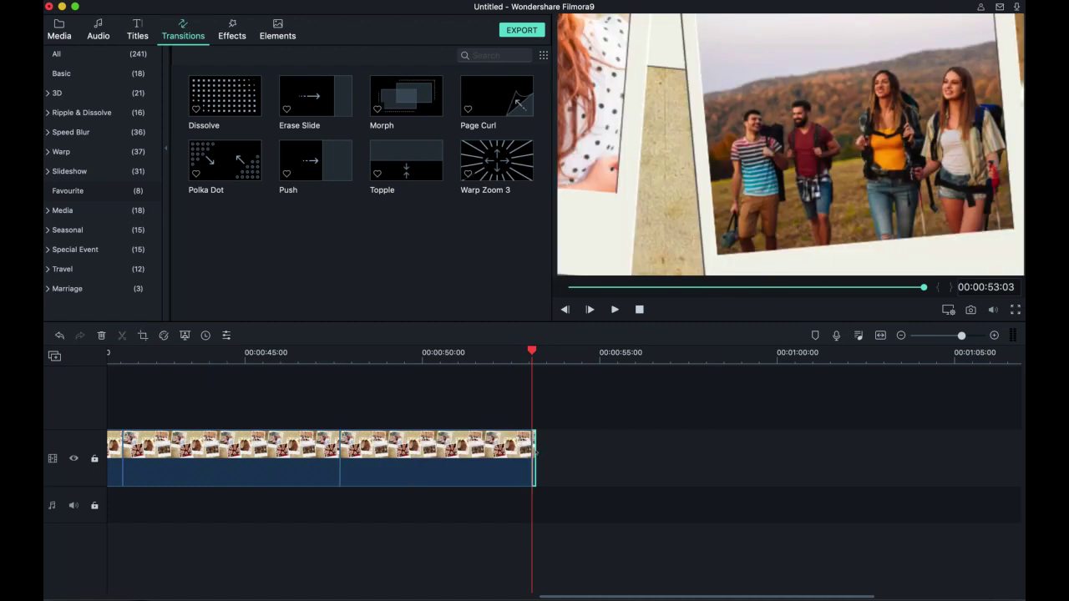
drag(582, 357, 613, 397)
key(super+v)
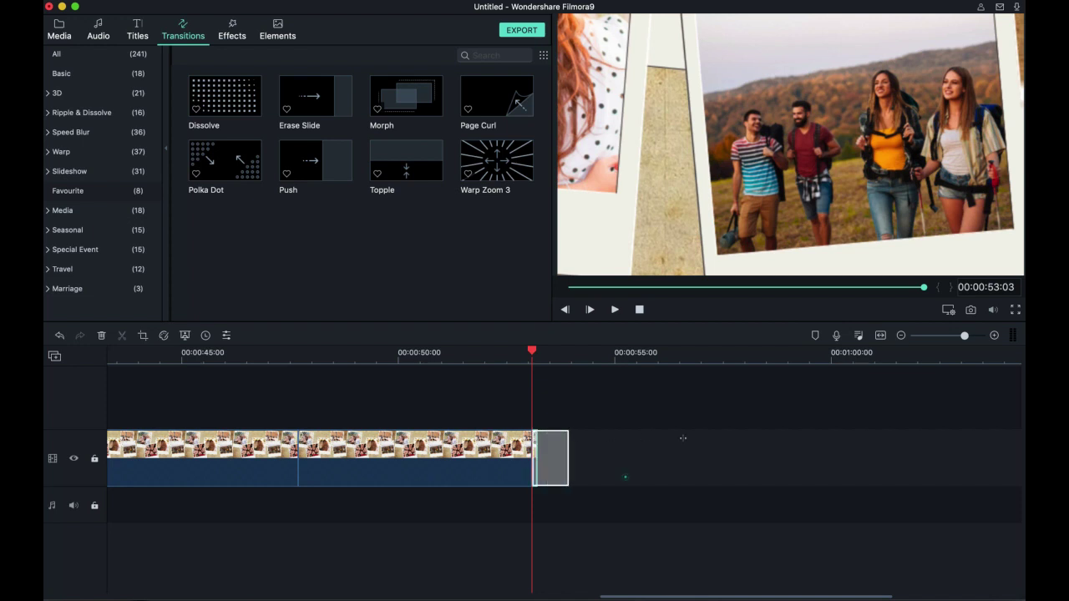
- Swap the final piece's Pan and Zoom frames, enlarge the end frame to the whole collage page, and play back the zoom-out
click(143, 336)
click(771, 455)
drag(717, 349, 434, 220)
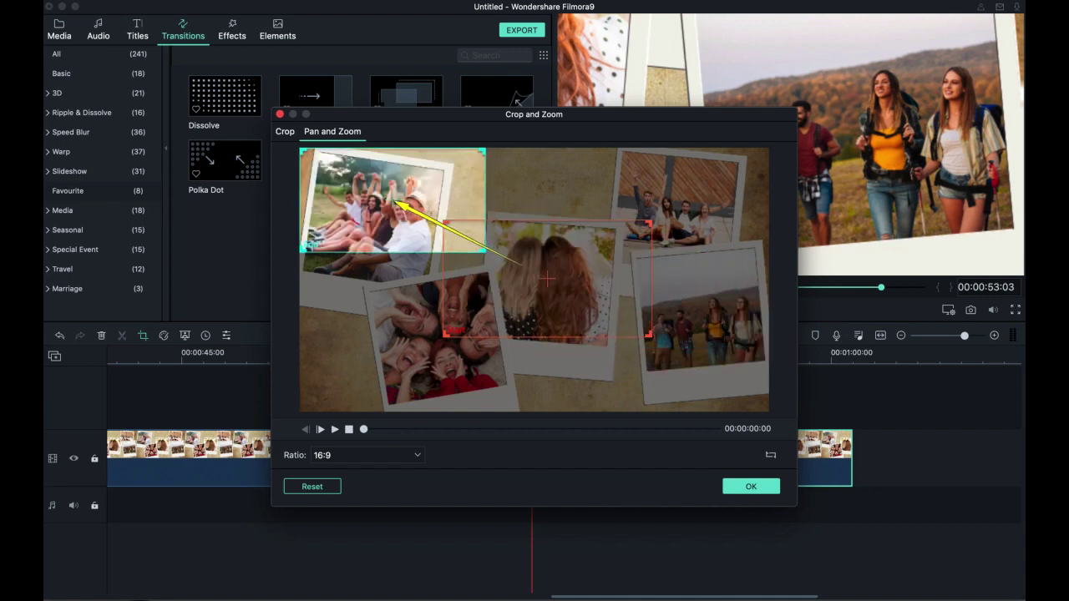
click(770, 454)
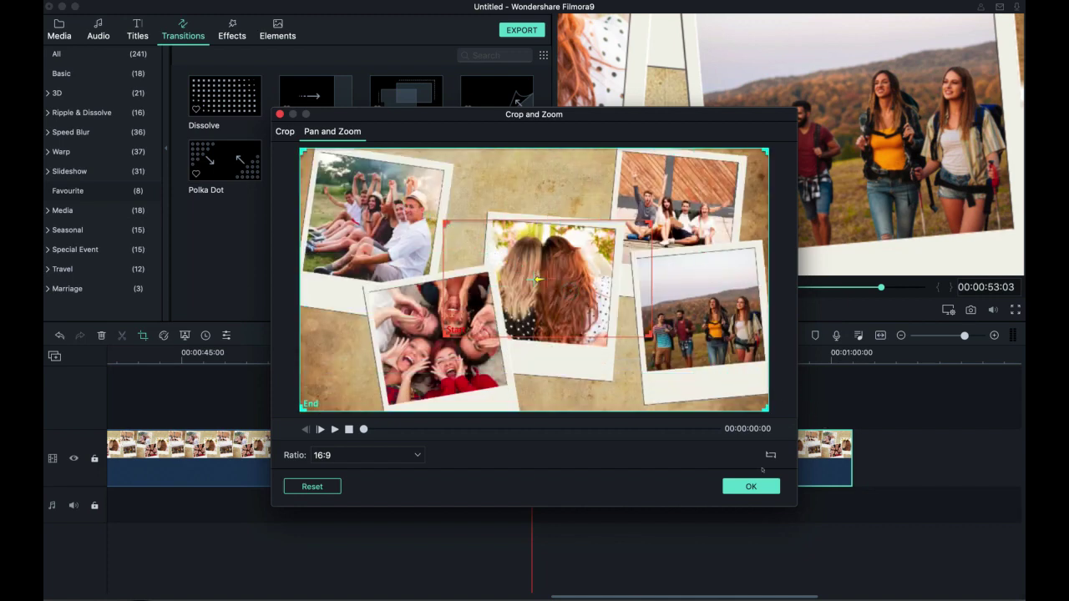
click(751, 486)
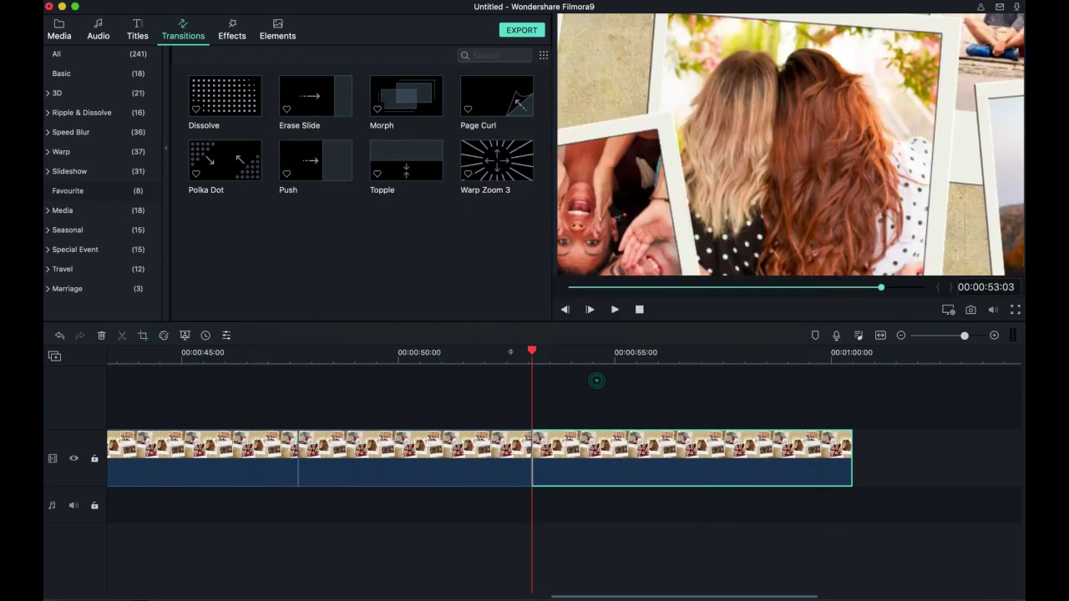
click(507, 365)
key(space)
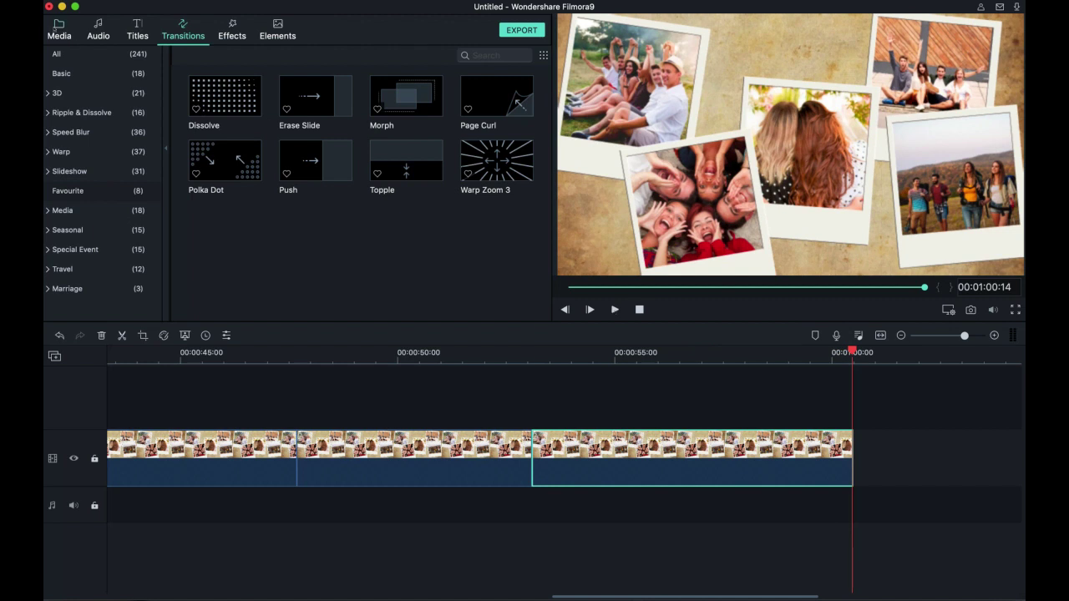
- Show the project's imported media files
click(54, 26)
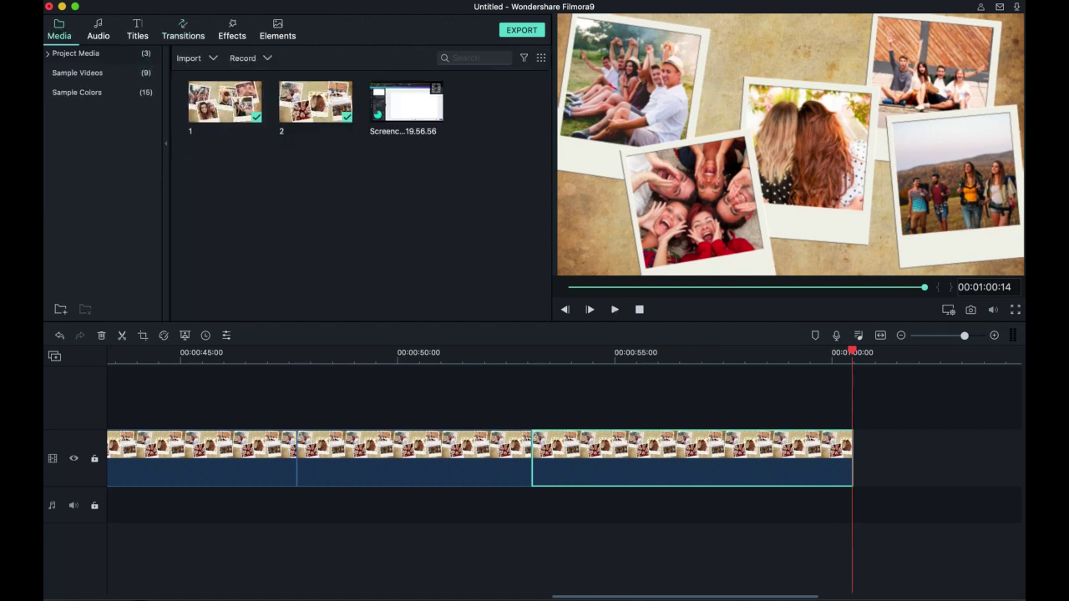